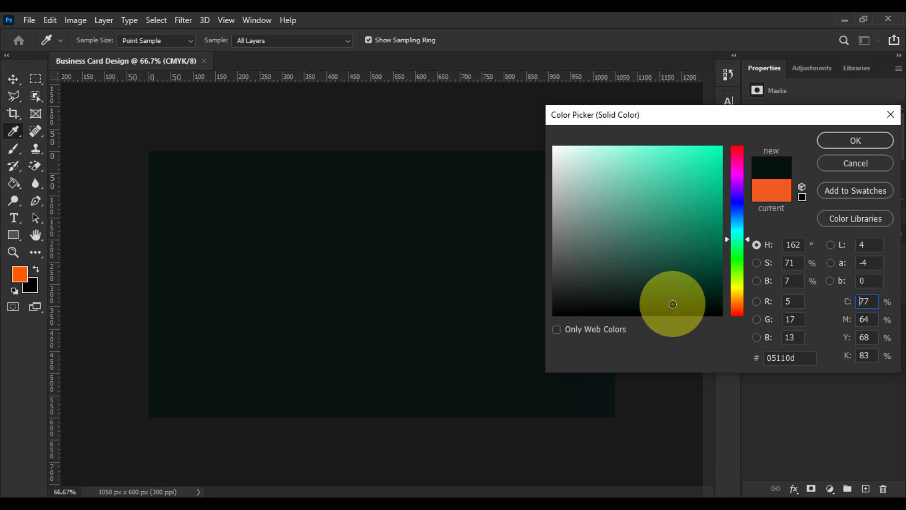
# Step: Set the solid color fill layer to the near-black green 05110d
pyautogui.moveTo(673, 304); pyautogui.dragTo(673, 304)
pyautogui.click(783, 192)
pyautogui.click(843, 141)
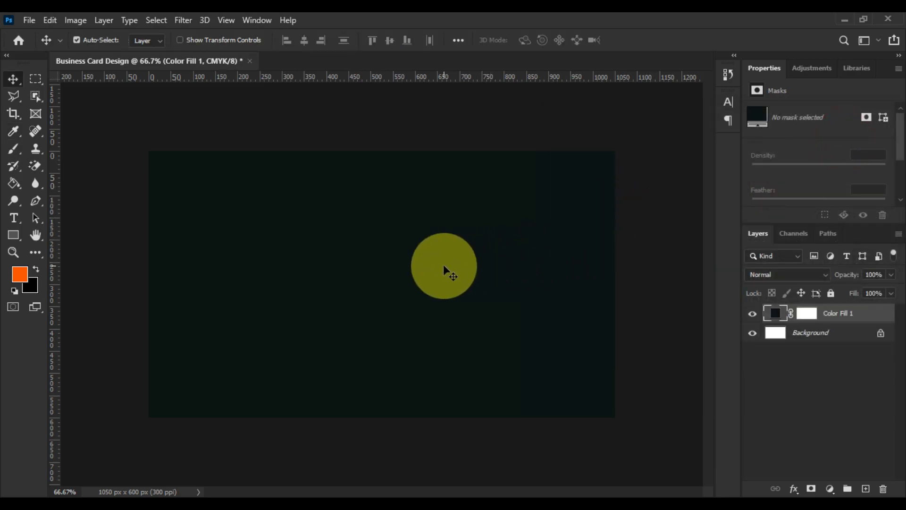
# Step: Draw a six-sided polygon about 293 × 254 px near the card's centre, with no fill and a teal stroke
pyautogui.scroll(1, 443, 264)
pyautogui.click(13, 237)
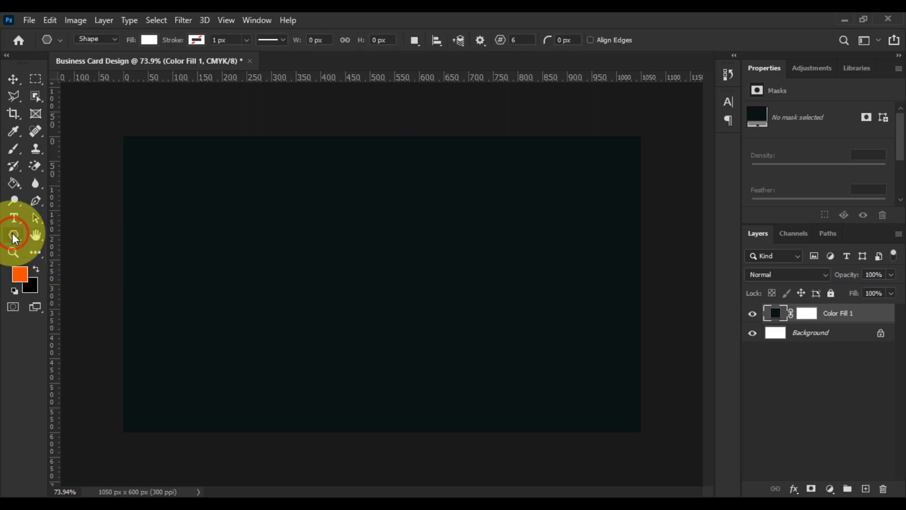
pyautogui.rightClick(13, 238)
pyautogui.click(71, 285)
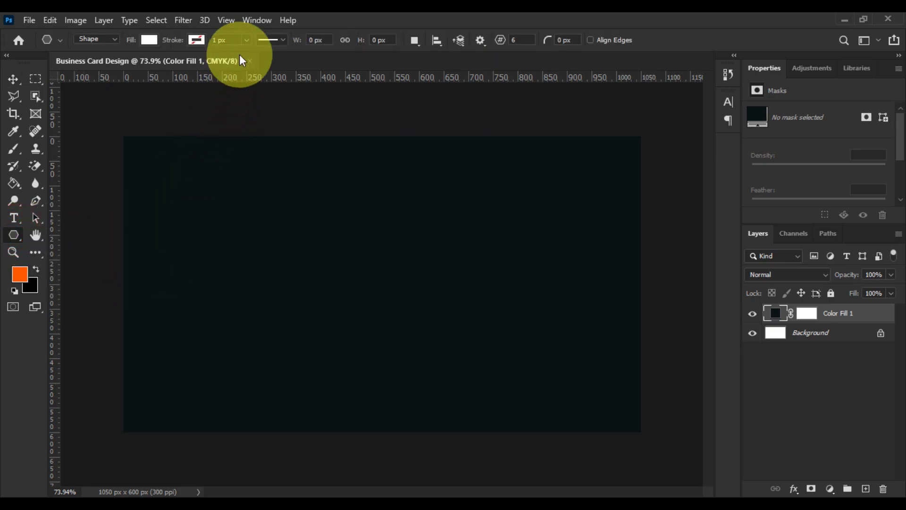
pyautogui.click(153, 41)
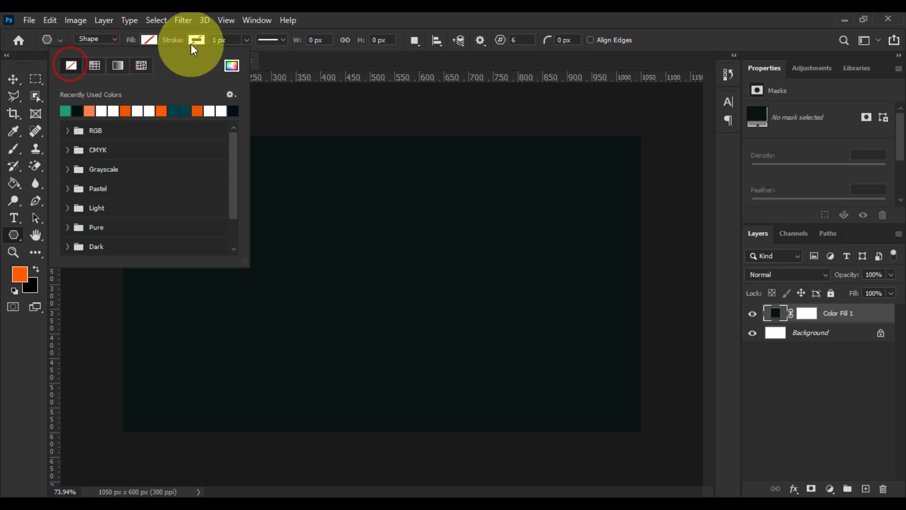
pyautogui.click(193, 42)
pyautogui.click(111, 111)
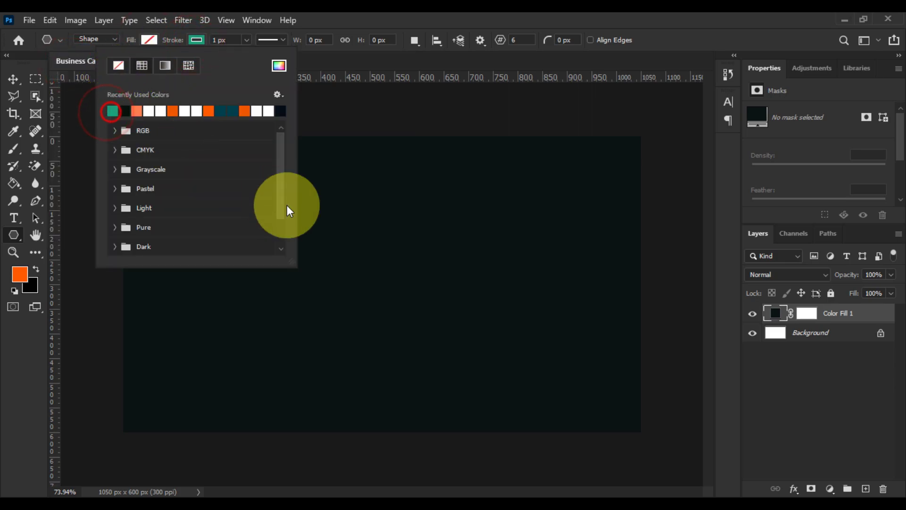
pyautogui.moveTo(331, 186); pyautogui.dragTo(477, 341)
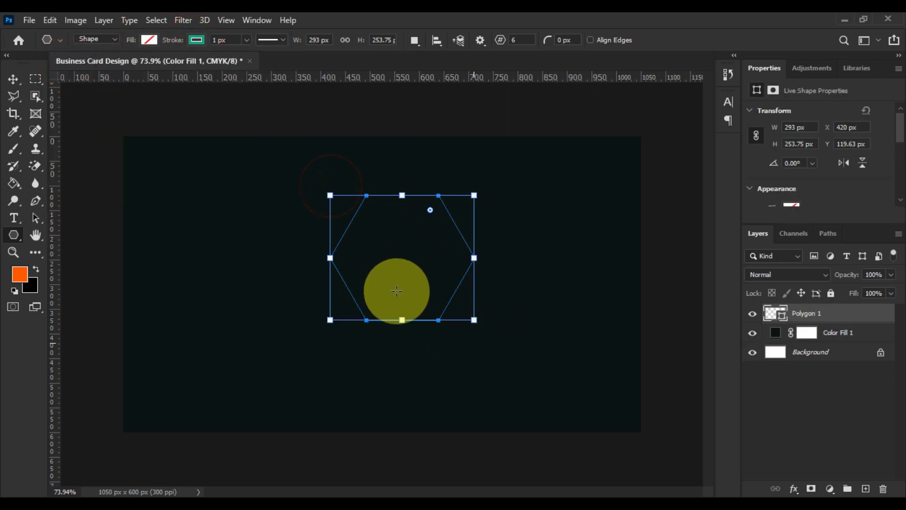
# Step: Set the hexagon's stroke width to 50 px
pyautogui.click(236, 40)
pyautogui.write('50')
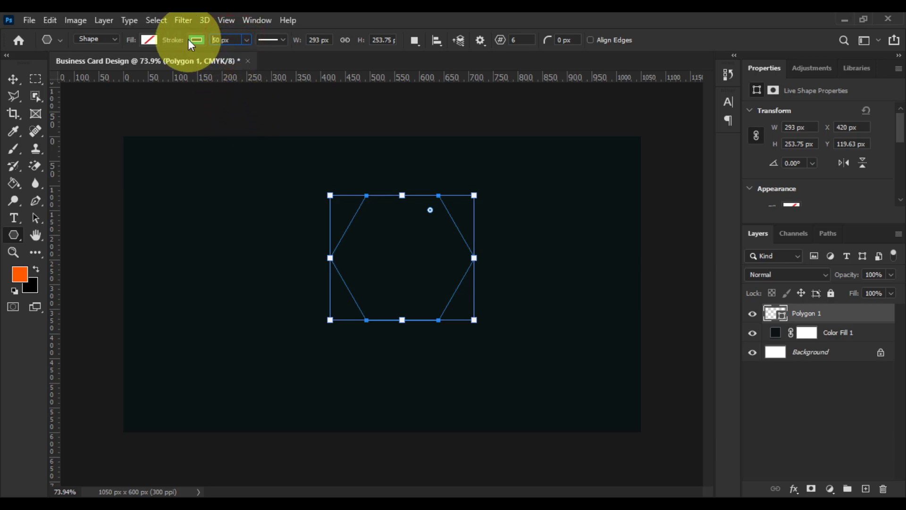
pyautogui.press('Return')
pyautogui.click(13, 79)
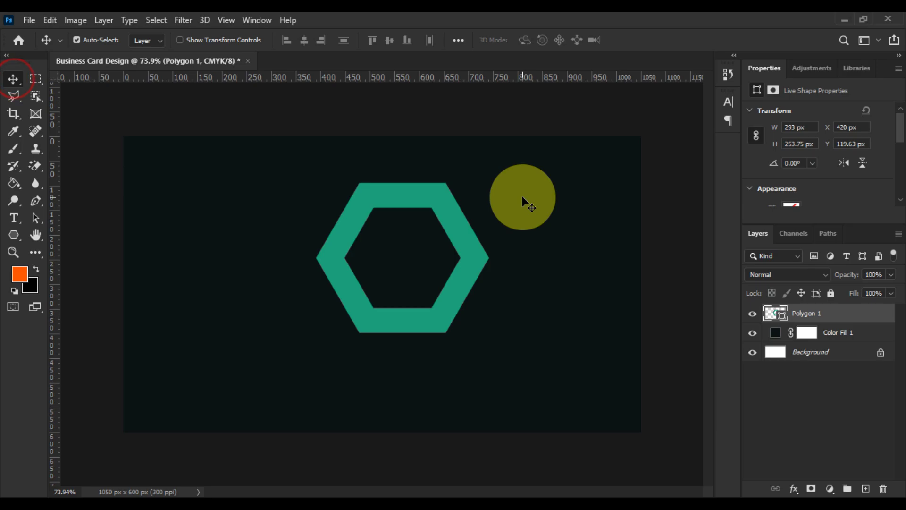
# Step: Duplicate the hexagon layer and set the copy's stroke width to 35 px
pyautogui.rightClick(840, 313)
pyautogui.click(705, 85)
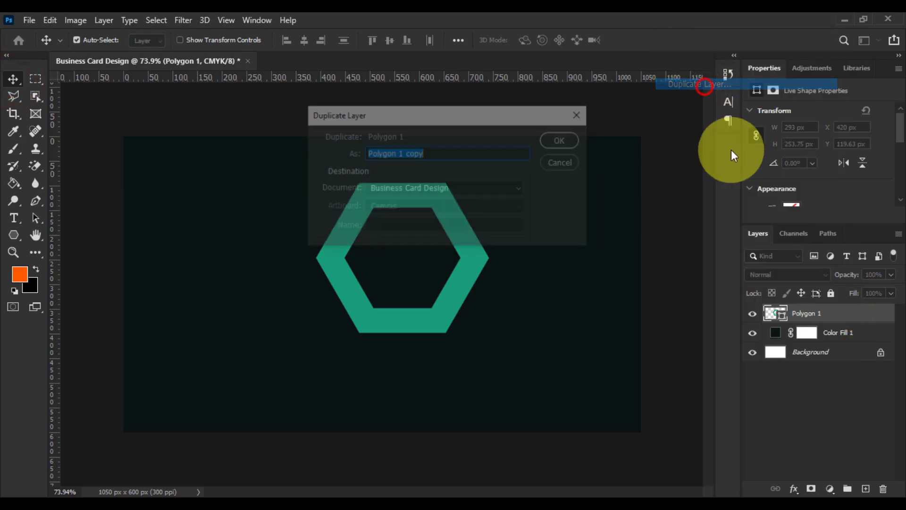
pyautogui.click(567, 141)
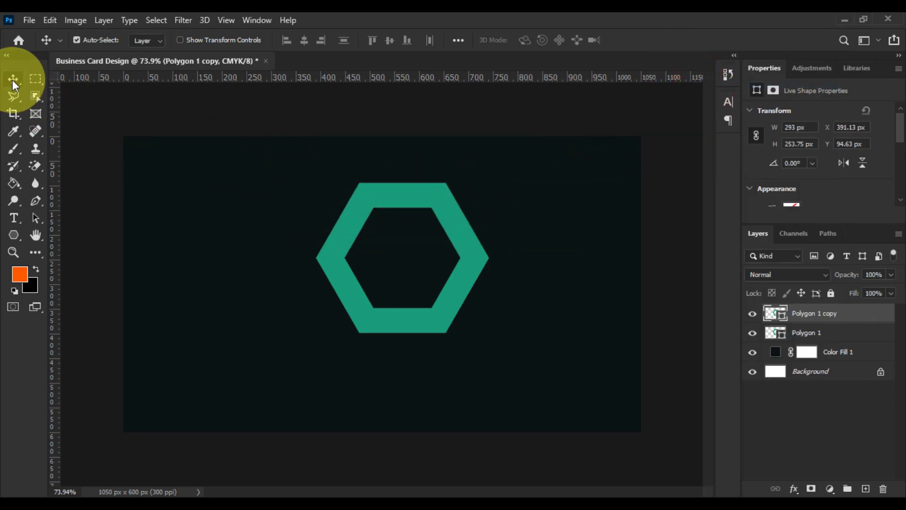
pyautogui.click(14, 234)
pyautogui.click(237, 39)
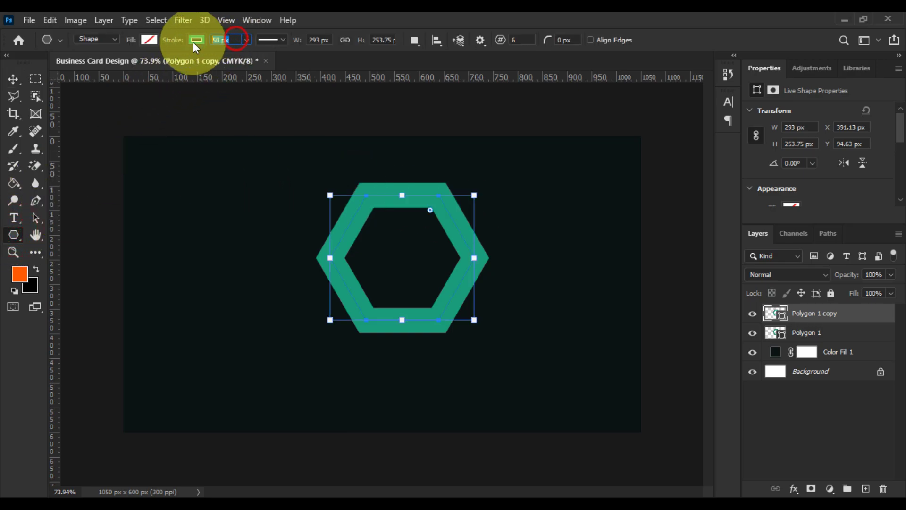
pyautogui.write('35')
pyautogui.press('Return')
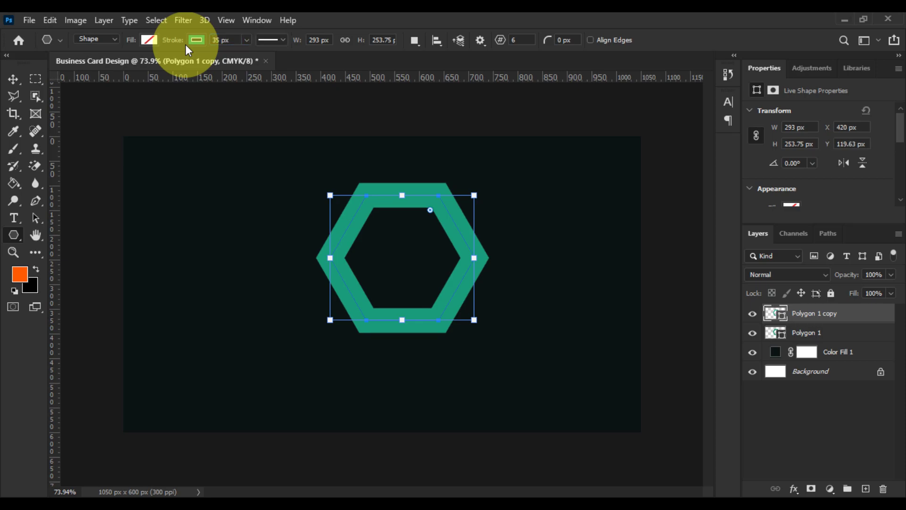
# Step: Scale the copied hexagon down around its centre to about 120 × 104 px, inside the larger one
pyautogui.moveTo(474, 195); pyautogui.dragTo(439, 222)
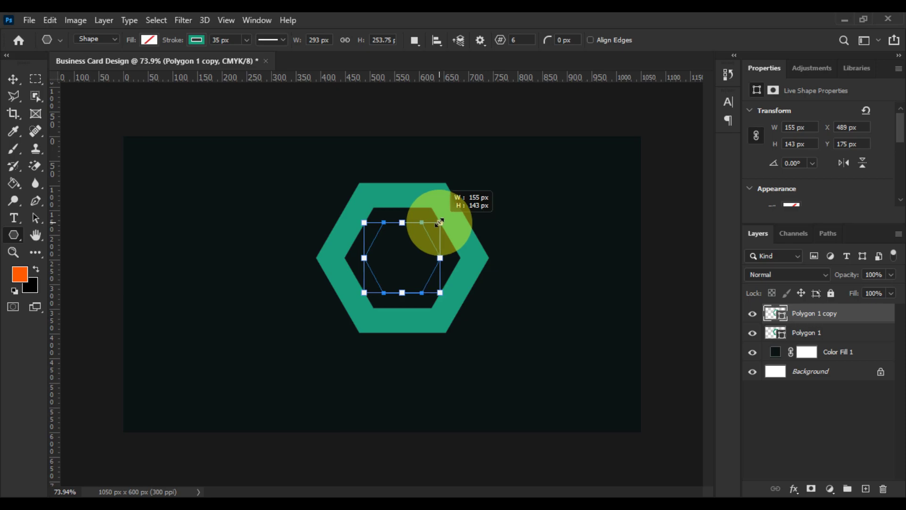
pyautogui.moveTo(444, 222); pyautogui.dragTo(444, 215)
pyautogui.scroll(5, 452, 218)
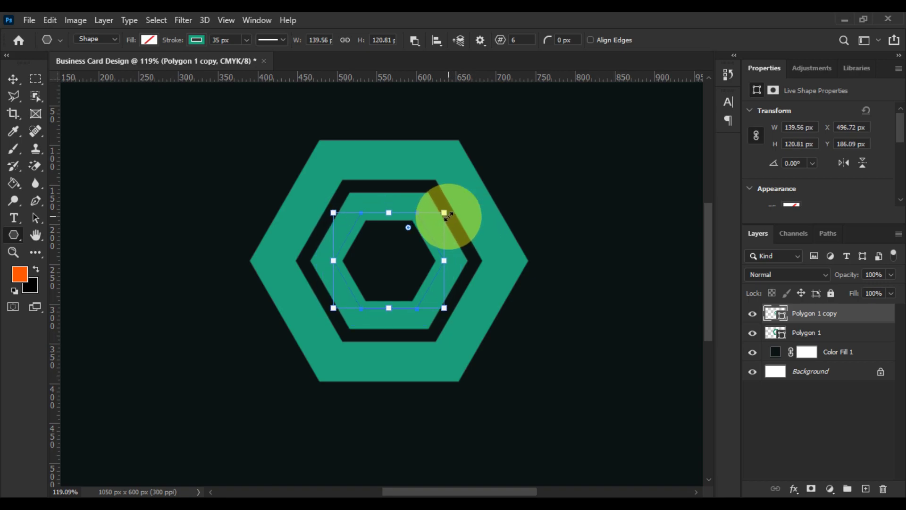
pyautogui.moveTo(442, 212); pyautogui.dragTo(439, 214)
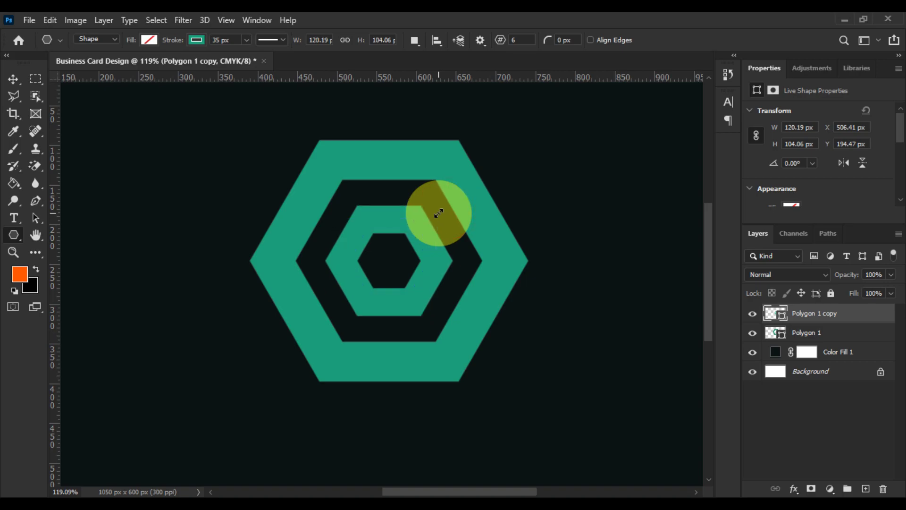
# Step: Rasterize the two hexagon layers and merge them into a single layer
pyautogui.scroll(-3, 438, 213)
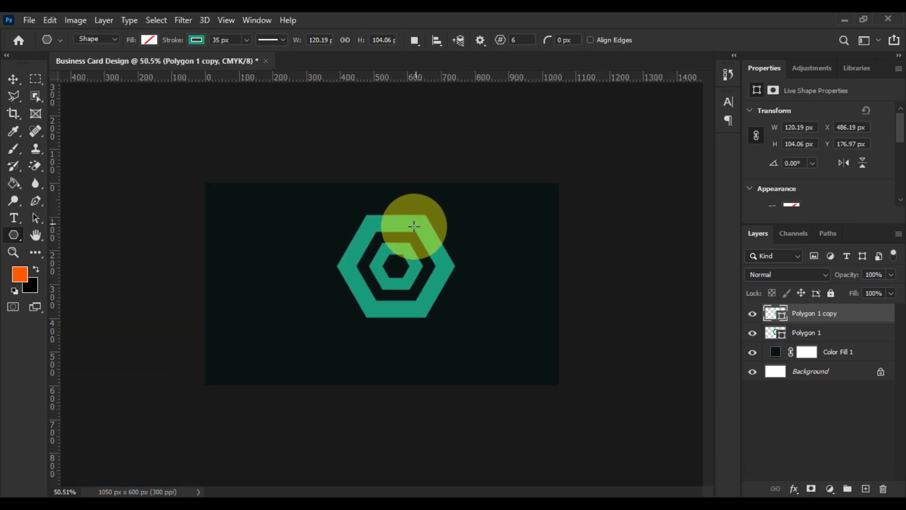
pyautogui.keyDown('shift'); pyautogui.click(778, 335); pyautogui.keyUp('shift')
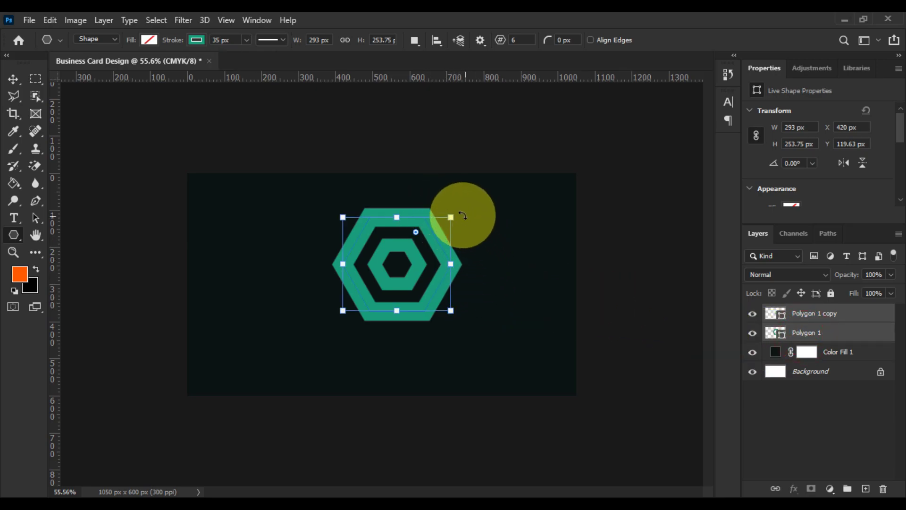
pyautogui.moveTo(461, 213); pyautogui.dragTo(573, 268)
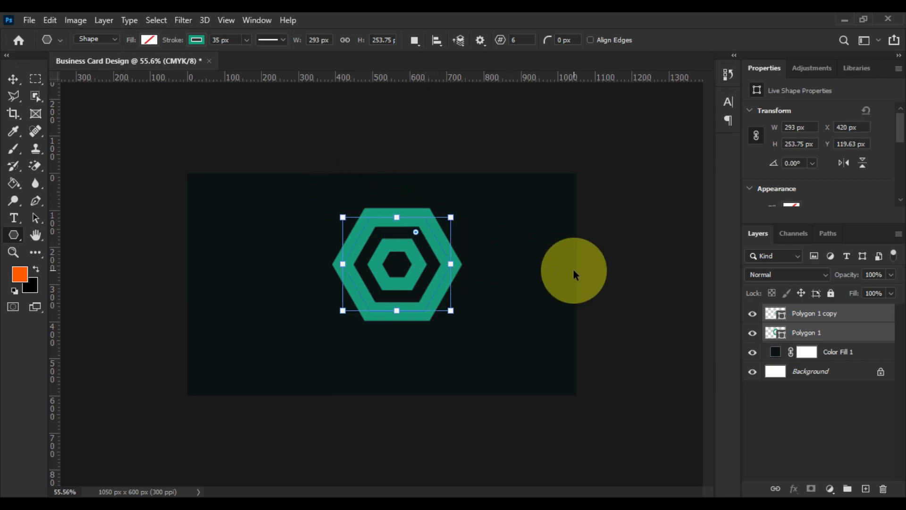
pyautogui.rightClick(847, 323)
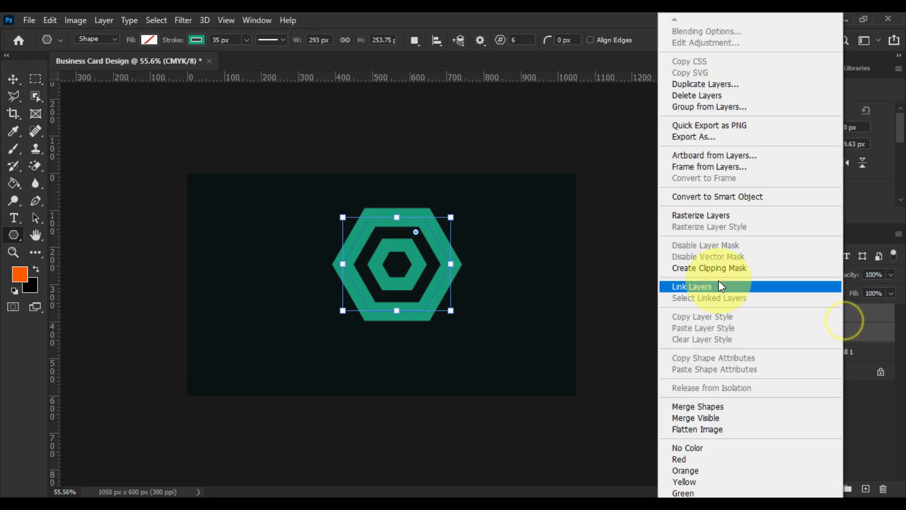
pyautogui.click(700, 216)
pyautogui.rightClick(812, 333)
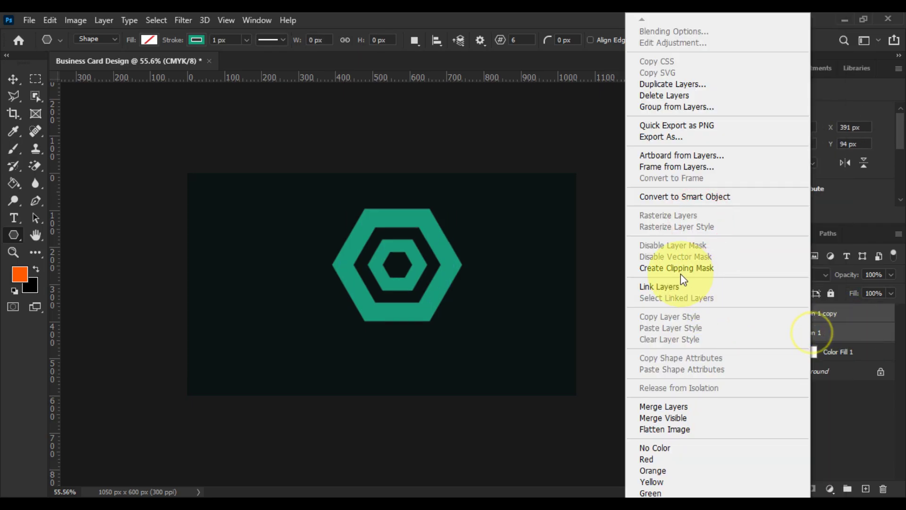
pyautogui.click(671, 407)
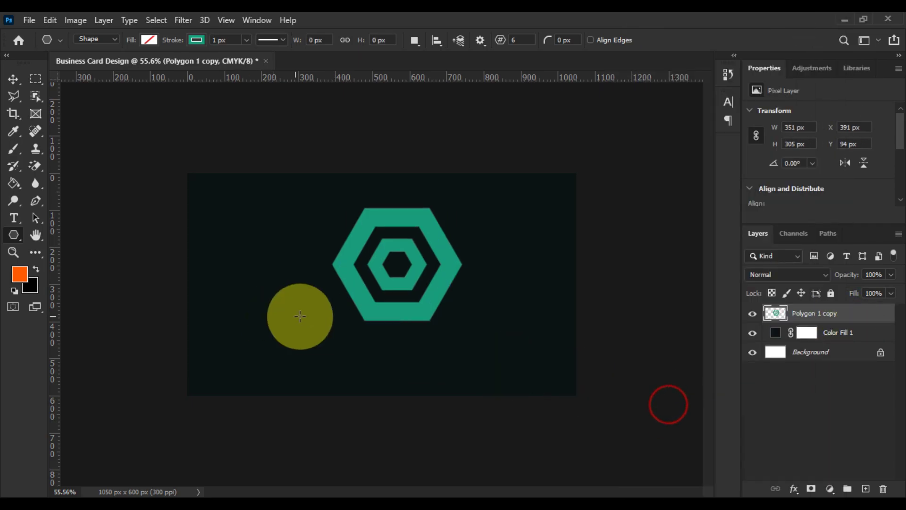
# Step: Rotate the merged hexagon so corners point up and down, and move it to the card's lower left, about X 38, Y 217 px
pyautogui.click(50, 20)
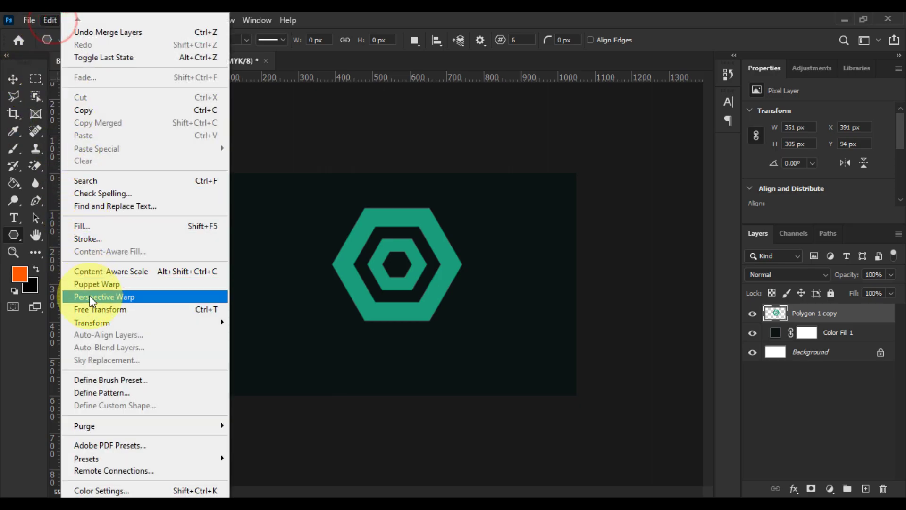
pyautogui.click(105, 310)
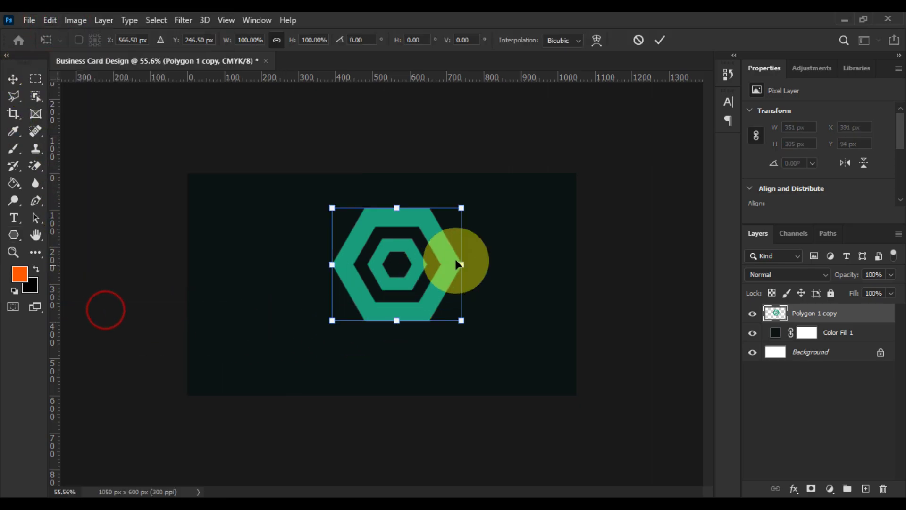
pyautogui.moveTo(479, 257); pyautogui.dragTo(394, 208)
pyautogui.moveTo(412, 239); pyautogui.dragTo(386, 302)
pyautogui.press('Return')
# Step: Duplicate the rotated hexagon layer
pyautogui.scroll(4, 265, 304)
pyautogui.scroll(2, 249, 315)
pyautogui.moveTo(267, 313); pyautogui.dragTo(378, 299)
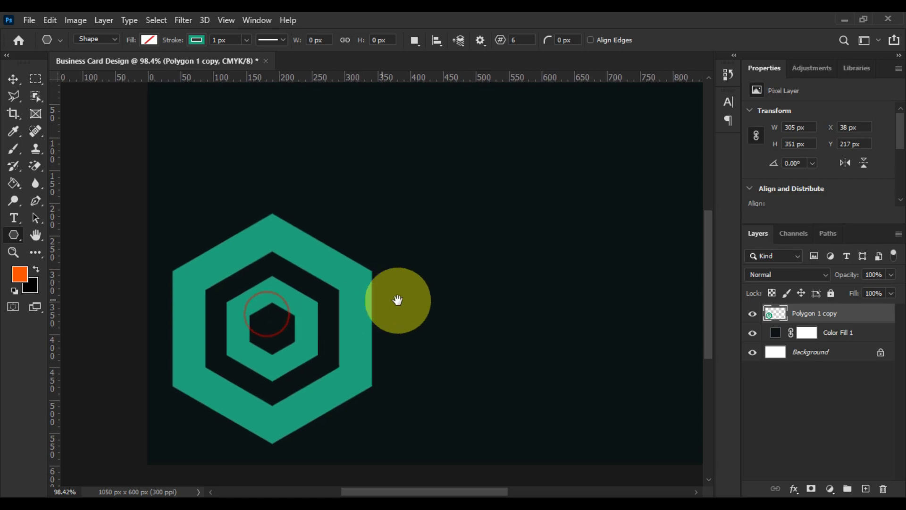
pyautogui.rightClick(818, 314)
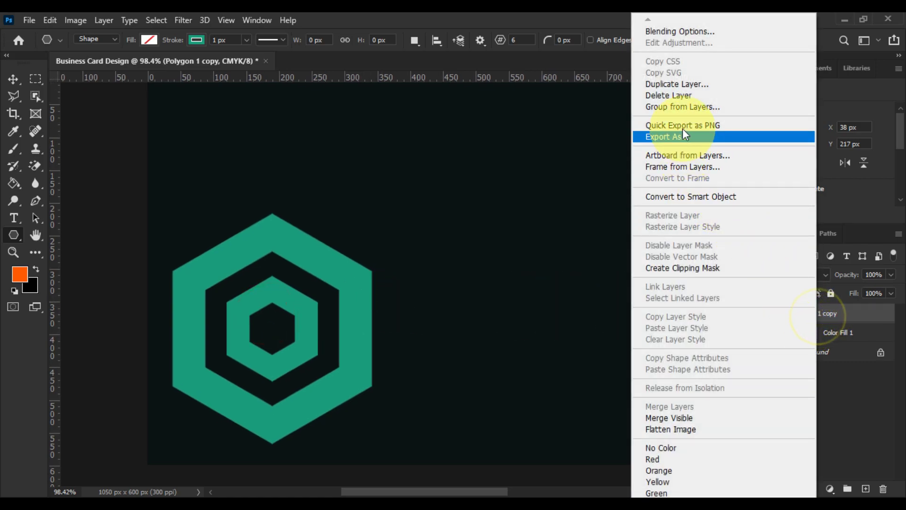
pyautogui.click(673, 84)
pyautogui.click(562, 141)
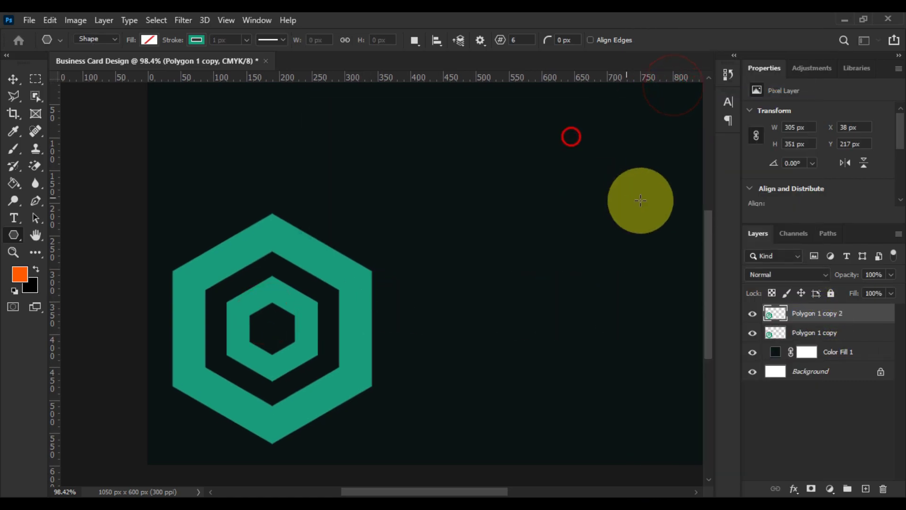
# Step: Scale the duplicate to about 40% and place it above the large hexagon, aligned with its left edge
pyautogui.click(13, 82)
pyautogui.moveTo(263, 229); pyautogui.dragTo(276, 173)
pyautogui.hotkey('ctrl', 't')
pyautogui.moveTo(370, 152); pyautogui.dragTo(324, 202)
pyautogui.moveTo(288, 244); pyautogui.dragTo(213, 144)
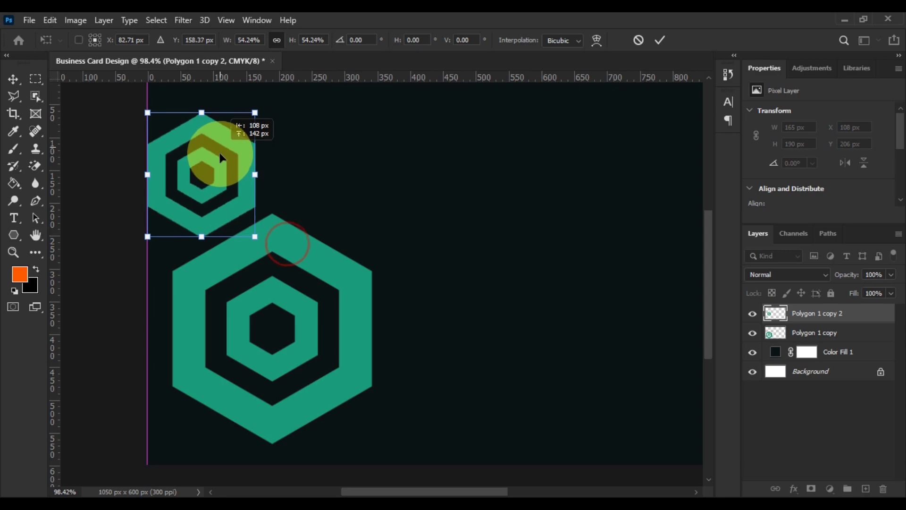
pyautogui.moveTo(255, 115); pyautogui.dragTo(233, 141)
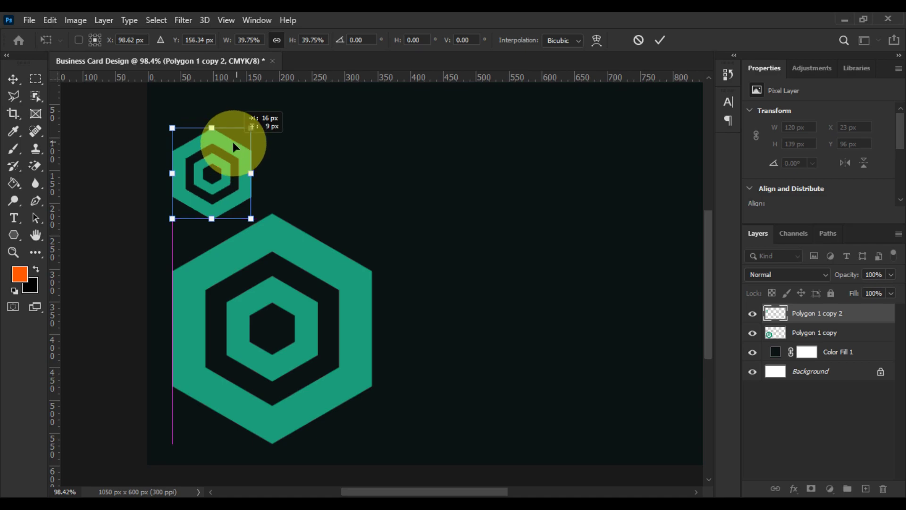
pyautogui.press('Return')
# Step: Move the smaller hexagon down closer to the large one, to about Y 107 px
pyautogui.scroll(-1, 276, 184)
pyautogui.scroll(1, 226, 207)
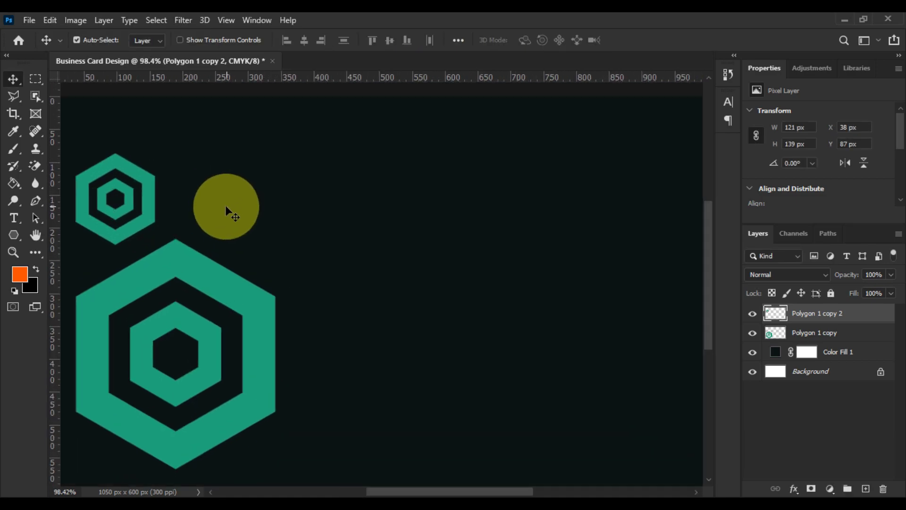
pyautogui.scroll(1, 191, 206)
pyautogui.moveTo(253, 227); pyautogui.dragTo(230, 244)
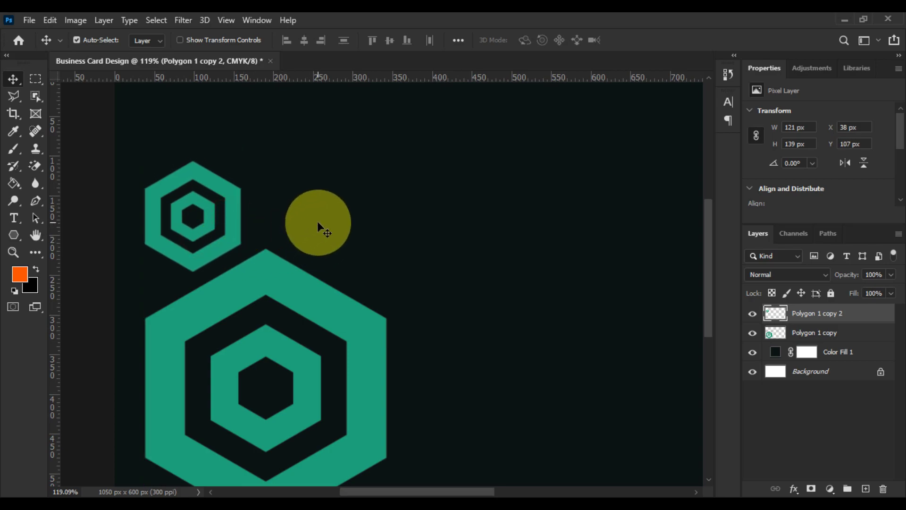
# Step: Copy the smaller hexagon, scale the copy to about 58%, and place it to its upper right
pyautogui.moveTo(231, 206); pyautogui.dragTo(350, 169)
pyautogui.hotkey('ctrl', 't')
pyautogui.moveTo(362, 124); pyautogui.dragTo(342, 149)
pyautogui.moveTo(321, 176); pyautogui.dragTo(273, 149)
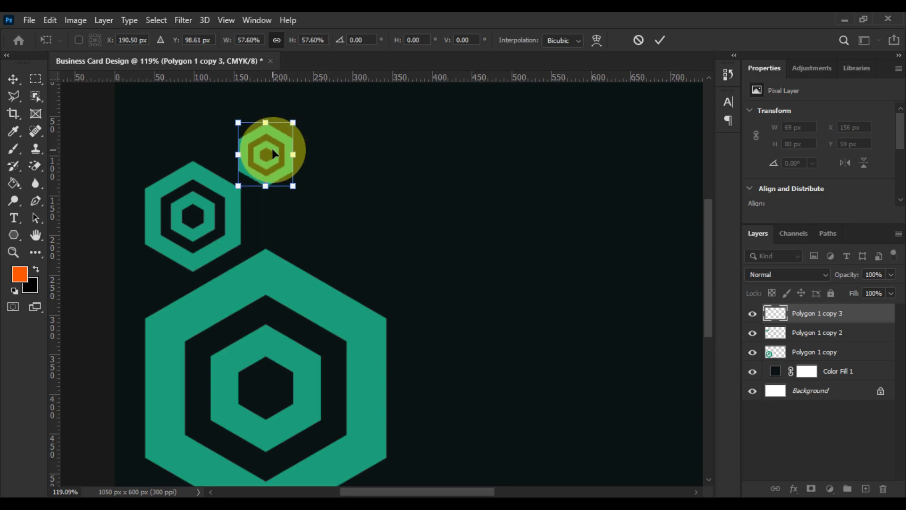
pyautogui.press('Return')
# Step: Copy the smallest hexagon, scale the new copy to about 38 × 44 px, and place it just below its source
pyautogui.scroll(2, 279, 175)
pyautogui.moveTo(270, 188); pyautogui.dragTo(320, 256)
pyautogui.hotkey('ctrl', 't')
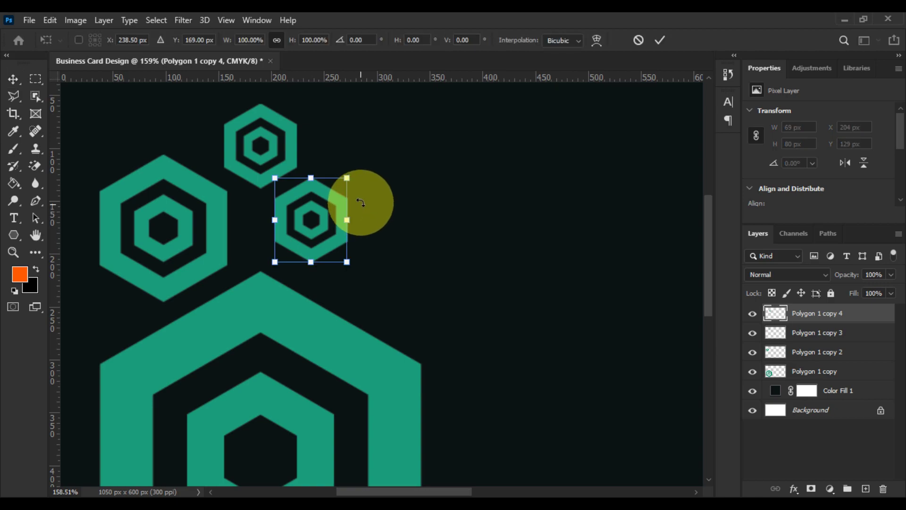
pyautogui.moveTo(353, 176); pyautogui.dragTo(292, 201)
pyautogui.press('Return')
# Step: Add a Color Overlay effect to the smallest hexagon's layer
pyautogui.scroll(-2, 327, 229)
pyautogui.scroll(1, 334, 222)
pyautogui.scroll(-3, 441, 269)
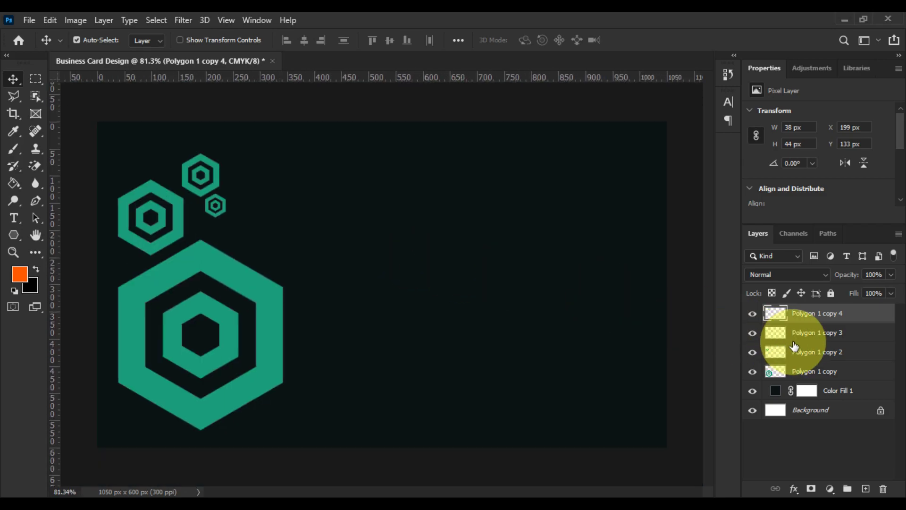
pyautogui.rightClick(823, 315)
pyautogui.click(676, 32)
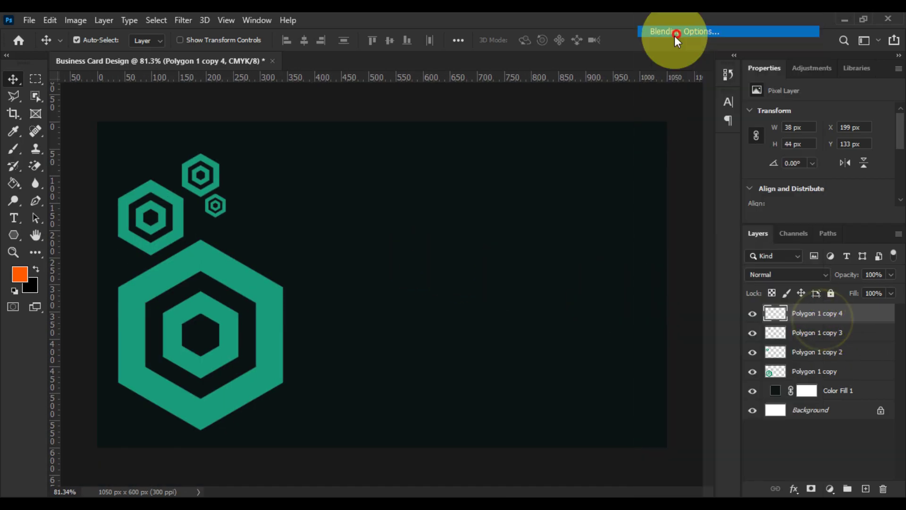
pyautogui.click(357, 321)
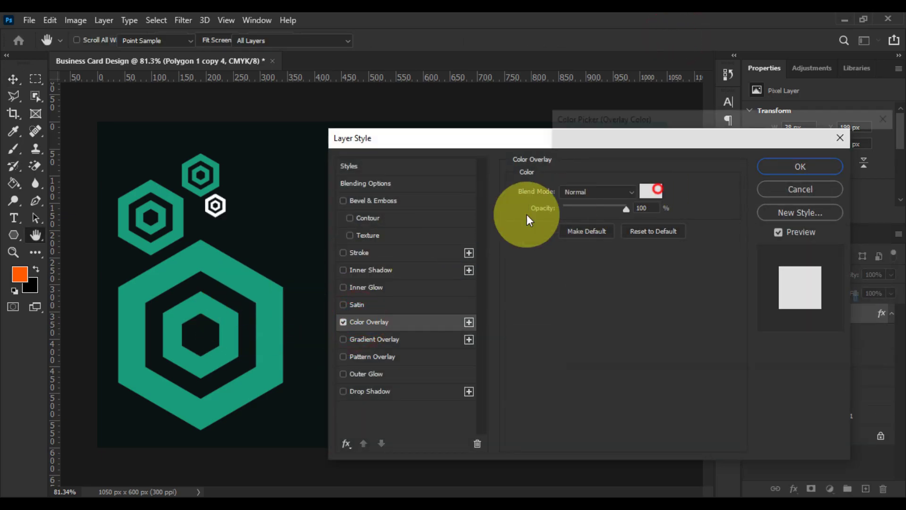
# Step: Set the smallest hexagon's overlay colour to bright green (#00ff60) and apply the layer style
pyautogui.click(651, 191)
pyautogui.click(236, 278)
pyautogui.moveTo(695, 189)
pyautogui.mouseDown()
pyautogui.moveTo(689, 179)
pyautogui.moveTo(692, 186)
pyautogui.mouseUp()
pyautogui.moveTo(738, 233); pyautogui.dragTo(737, 248)
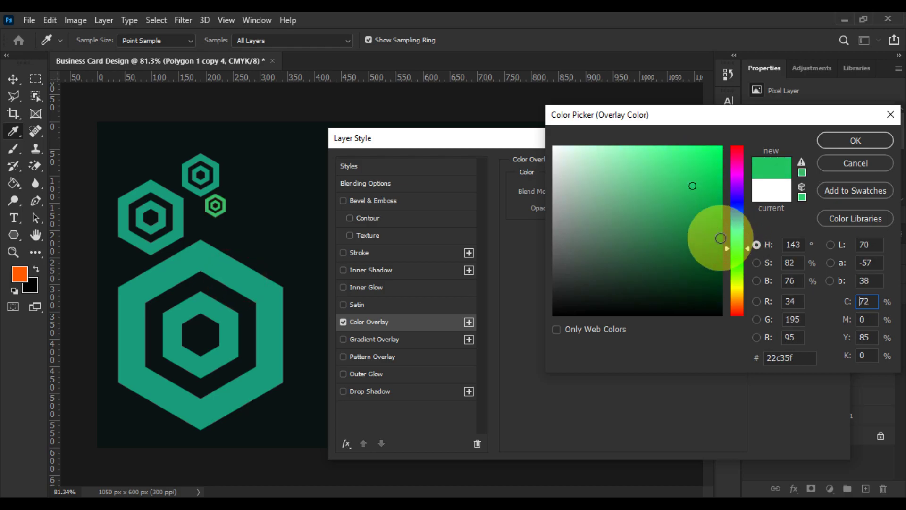
pyautogui.moveTo(697, 182); pyautogui.dragTo(721, 146)
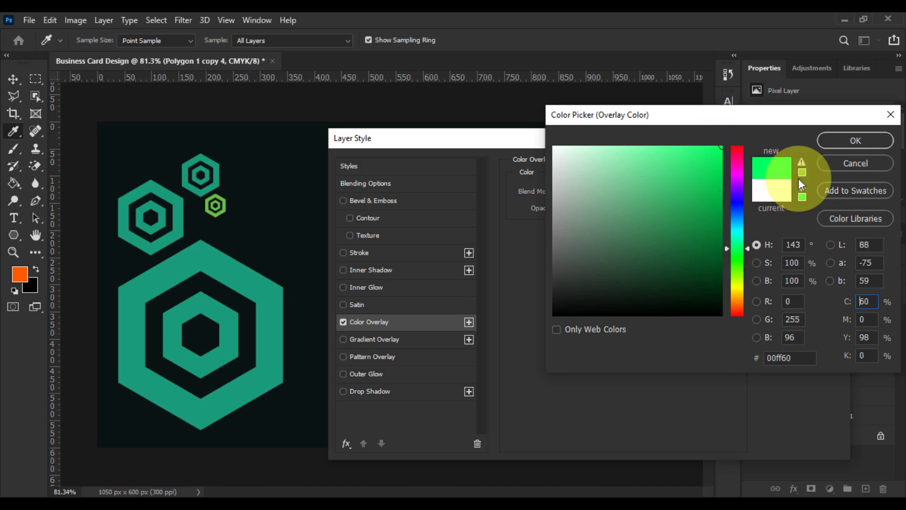
pyautogui.click(833, 141)
pyautogui.click(802, 167)
# Step: Copy the smallest hexagon's layer style onto the next larger hexagon, just above it on the card
pyautogui.rightClick(833, 313)
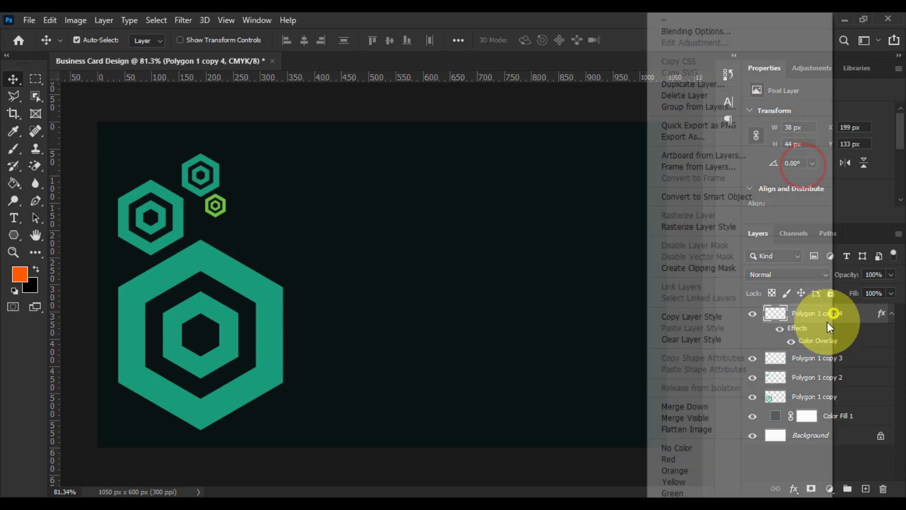
pyautogui.click(694, 315)
pyautogui.rightClick(817, 356)
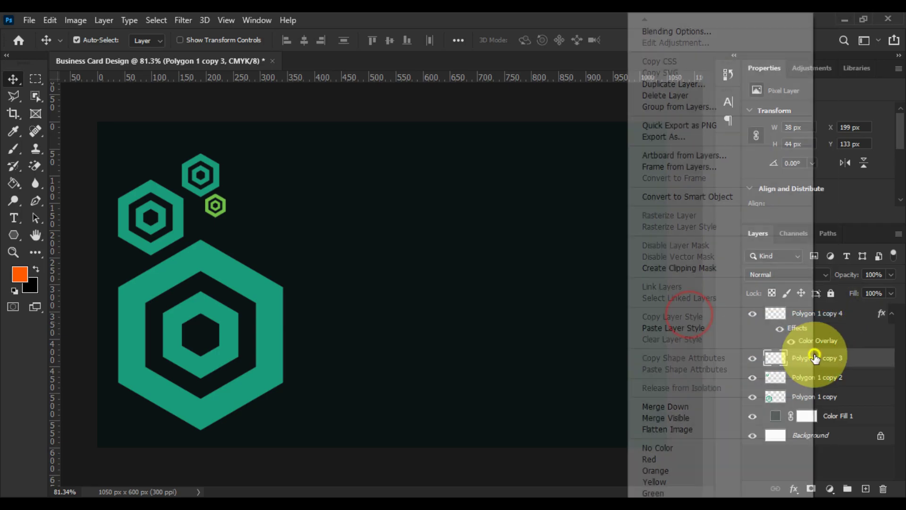
pyautogui.click(676, 326)
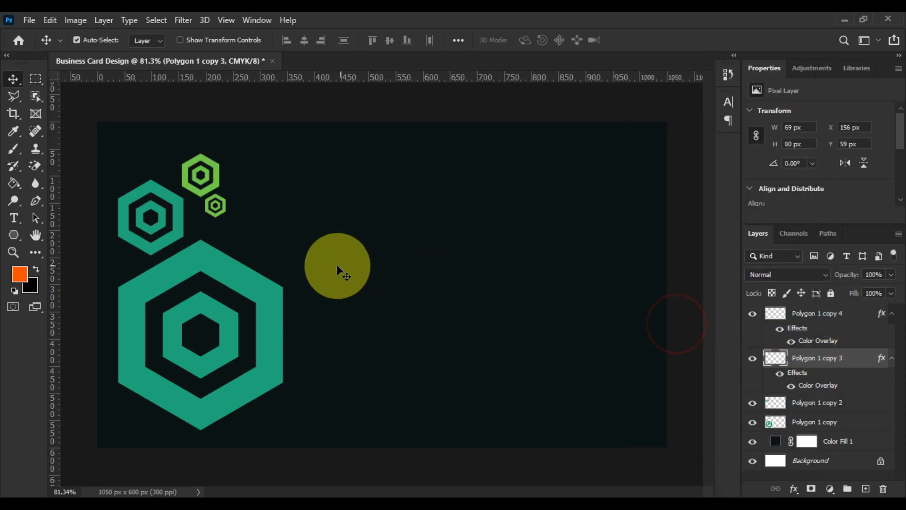
# Step: Move the smallest green hexagon away from its neighbour, to about X 225 px, Y 139 px
pyautogui.scroll(-2, 321, 255)
pyautogui.scroll(7, 306, 247)
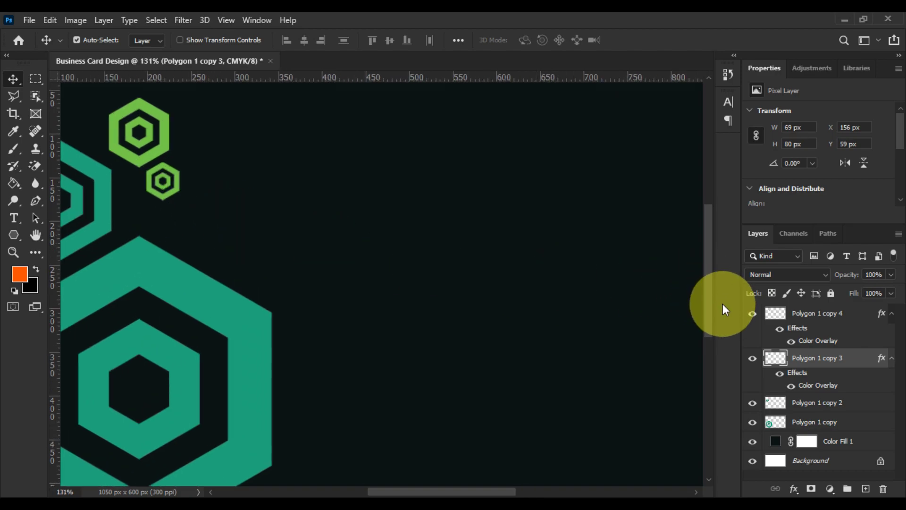
pyautogui.keyDown('shift'); pyautogui.click(817, 313); pyautogui.keyUp('shift')
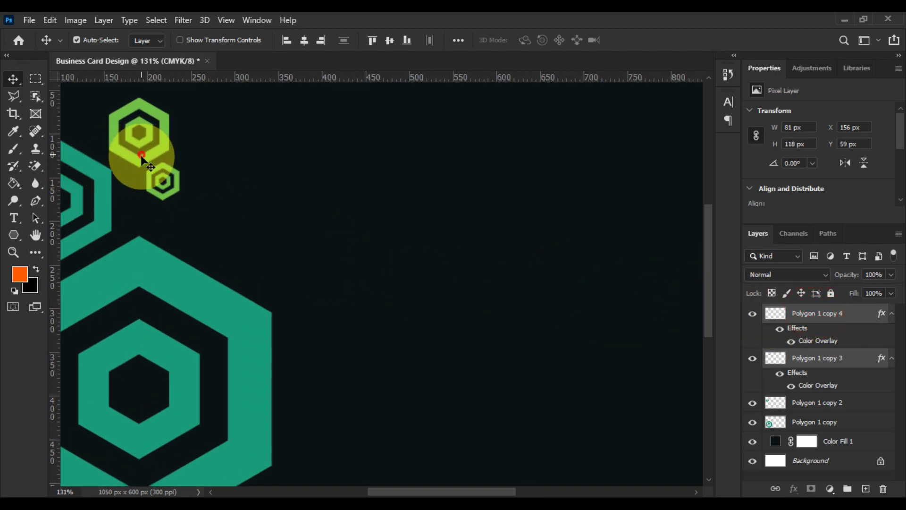
pyautogui.moveTo(173, 182); pyautogui.dragTo(200, 188)
pyautogui.scroll(-4, 200, 188)
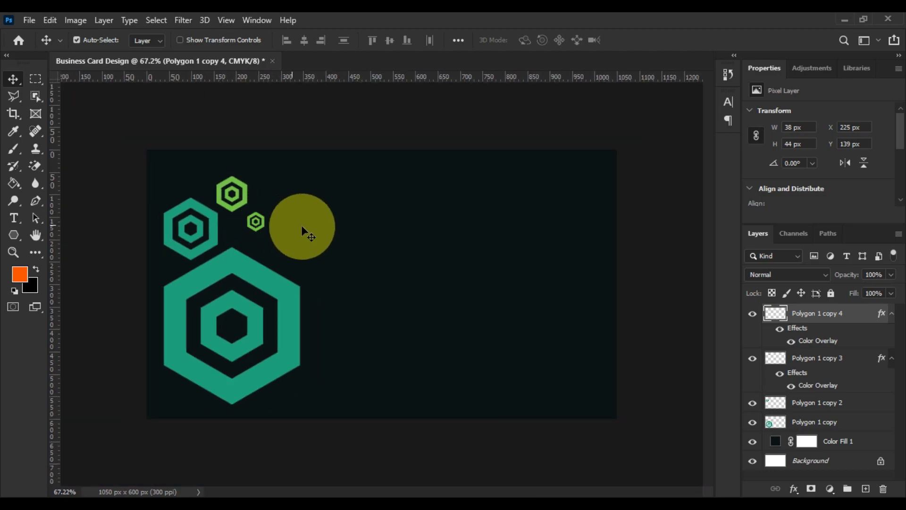
# Step: Duplicate the larger green hexagon, scale the copy to about 166 × 192 px, and place it partly off the card's lower edge beside the large hexagon
pyautogui.scroll(1, 208, 266)
pyautogui.scroll(1, 207, 265)
pyautogui.scroll(-1, 289, 298)
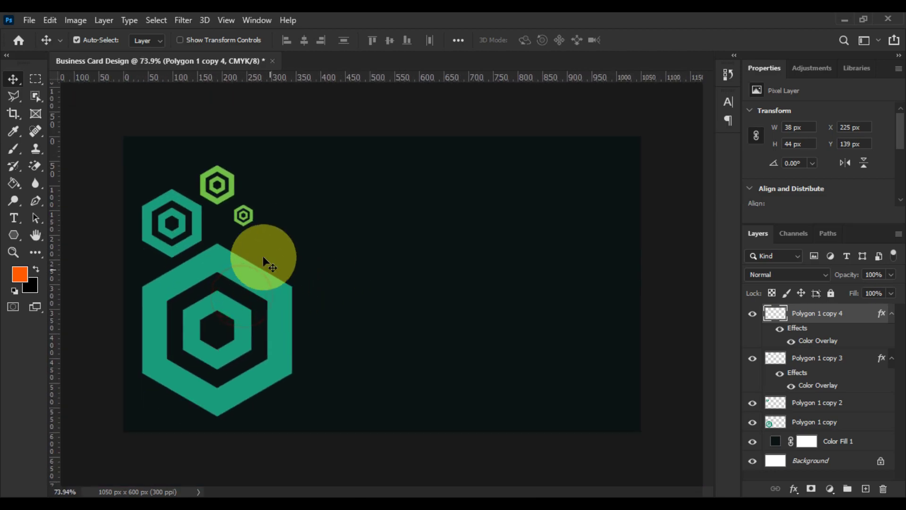
pyautogui.moveTo(232, 184); pyautogui.dragTo(331, 336)
pyautogui.hotkey('ctrl', 'alt', 't')
pyautogui.moveTo(302, 389); pyautogui.dragTo(299, 437)
pyautogui.press('Return')
pyautogui.hotkey('ctrl', '-')
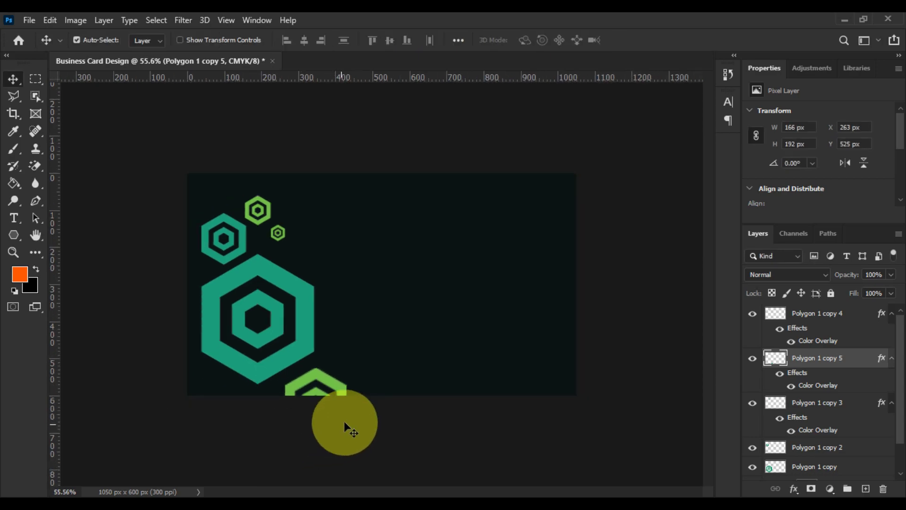
pyautogui.hotkey('ctrl', '+')
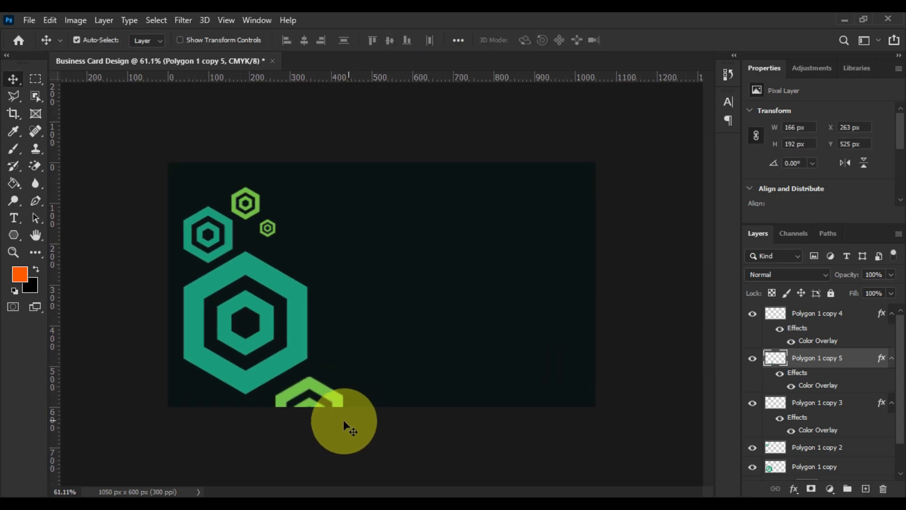
# Step: Copy the smaller teal hexagon, rotate the copy 30°, enlarge it, and place it partly off the card's upper-right corner
pyautogui.click(332, 396)
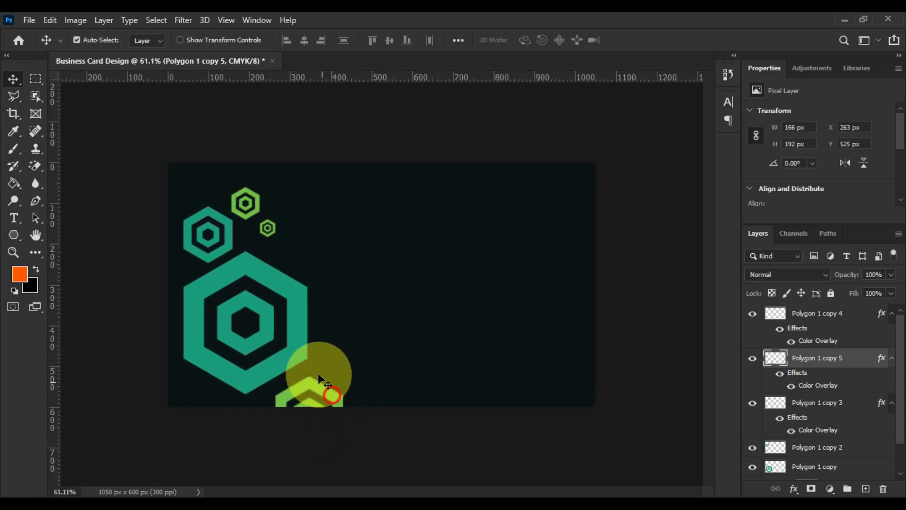
pyautogui.click(286, 286)
pyautogui.click(229, 241)
pyautogui.moveTo(229, 239); pyautogui.dragTo(508, 243)
pyautogui.hotkey('ctrl', 't')
pyautogui.moveTo(525, 209); pyautogui.dragTo(591, 196)
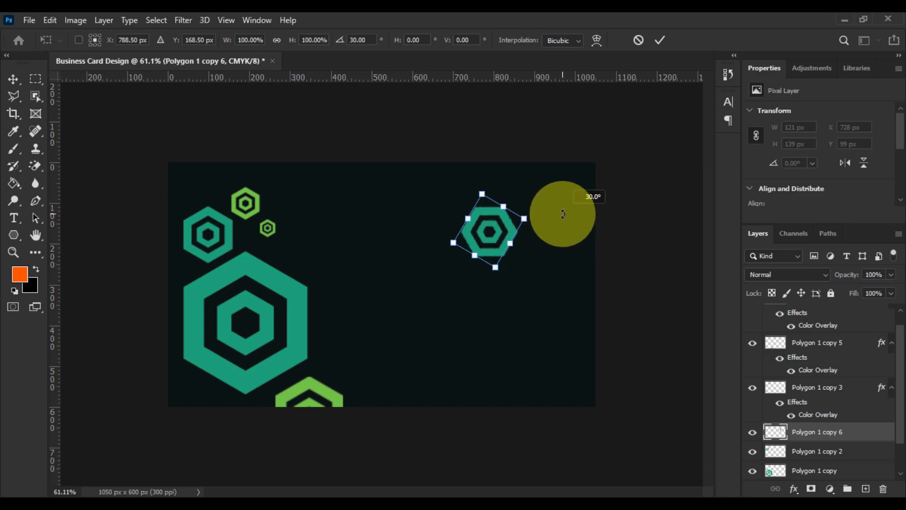
pyautogui.moveTo(523, 218); pyautogui.dragTo(543, 211)
pyautogui.moveTo(514, 228); pyautogui.dragTo(593, 180)
pyautogui.press('Return')
# Step: Add the blue shark logo near the card's centre and move its layer to the top of the layer stack
pyautogui.scroll(-1, 579, 316)
pyautogui.scroll(4, 570, 319)
pyautogui.click(534, 337)
pyautogui.scroll(1, 521, 318)
pyautogui.scroll(-1, 522, 325)
pyautogui.scroll(1, 517, 328)
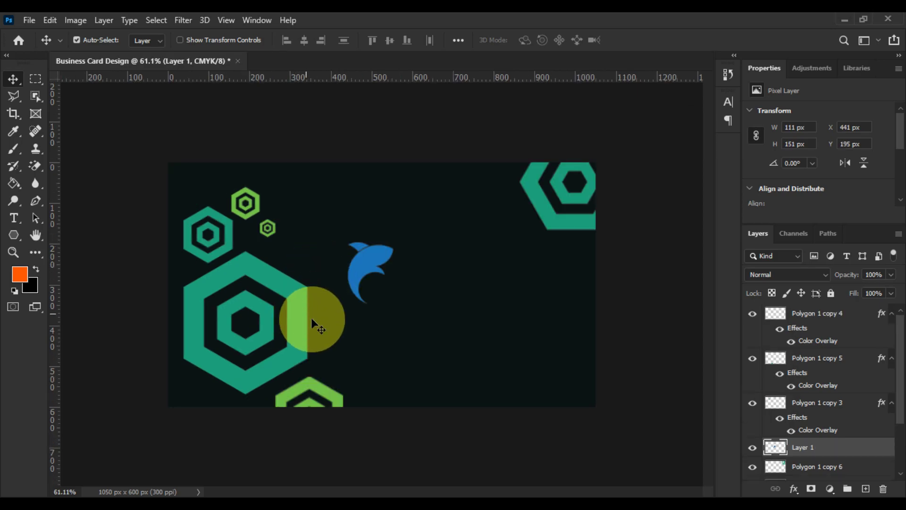
pyautogui.scroll(3, 319, 316)
pyautogui.scroll(-1, 368, 315)
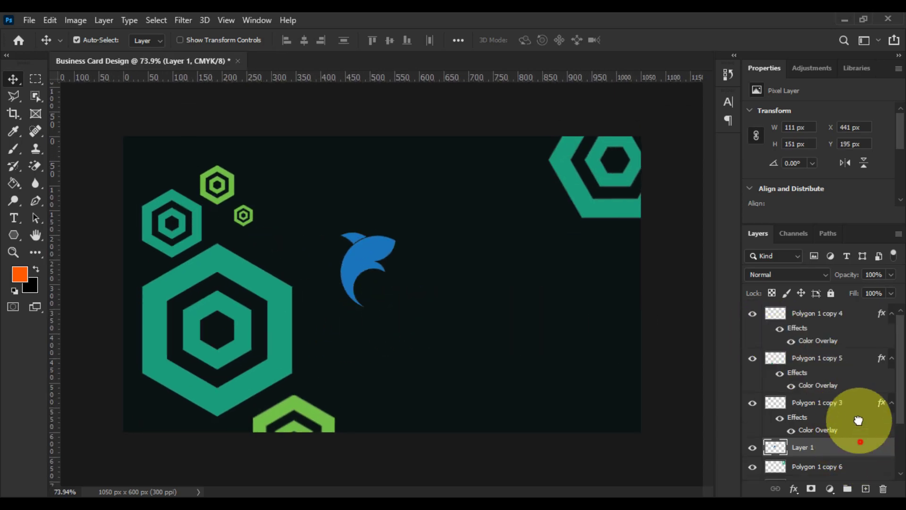
pyautogui.click(860, 442)
pyautogui.moveTo(860, 303); pyautogui.dragTo(855, 314)
# Step: Add a Gradient Overlay effect to the shark logo's layer
pyautogui.rightClick(854, 313)
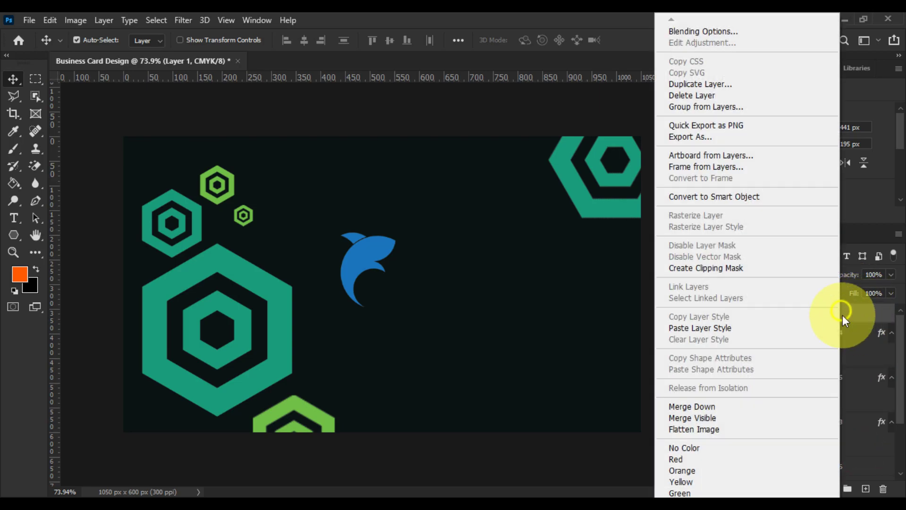
pyautogui.click(702, 31)
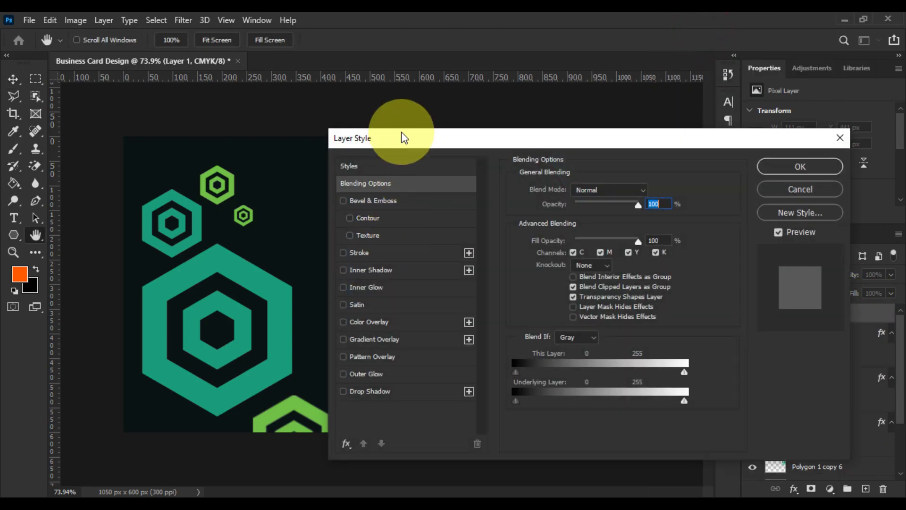
pyautogui.moveTo(418, 134); pyautogui.dragTo(555, 101)
pyautogui.click(500, 306)
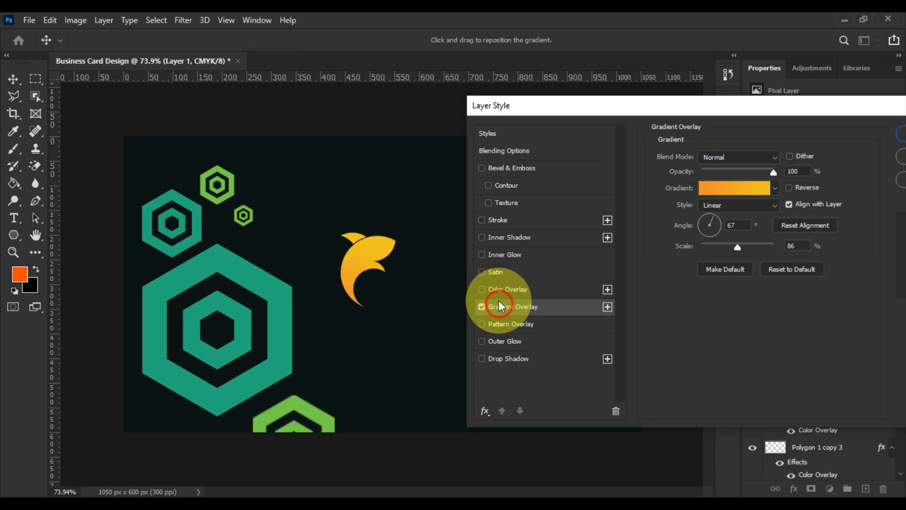
# Step: Set the gradient's start stop to the large hexagon's teal and its end stop to the hexagon green #70bf47, sampling both from the card
pyautogui.click(716, 191)
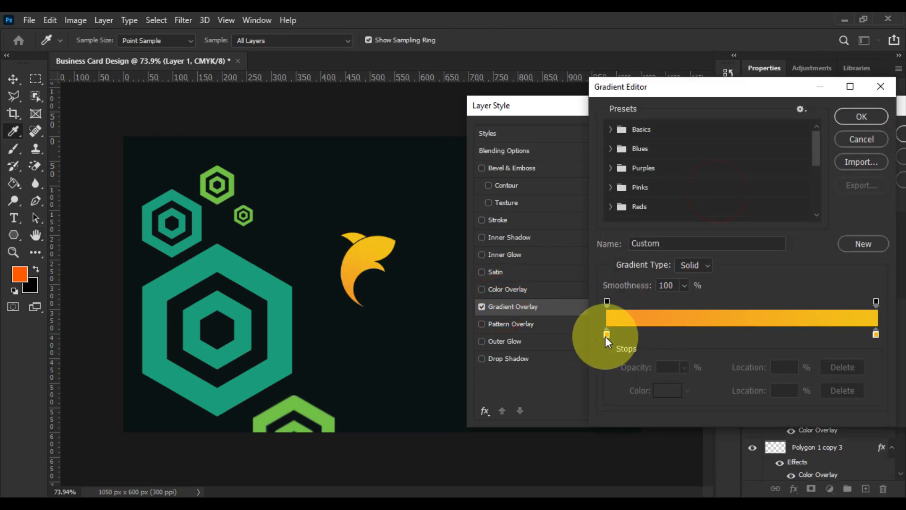
pyautogui.click(607, 334)
pyautogui.click(664, 391)
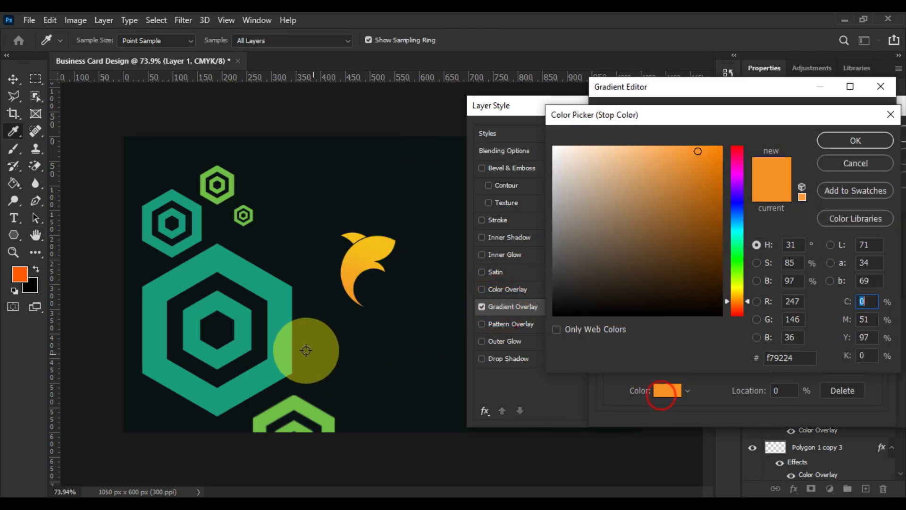
pyautogui.click(283, 340)
pyautogui.click(850, 138)
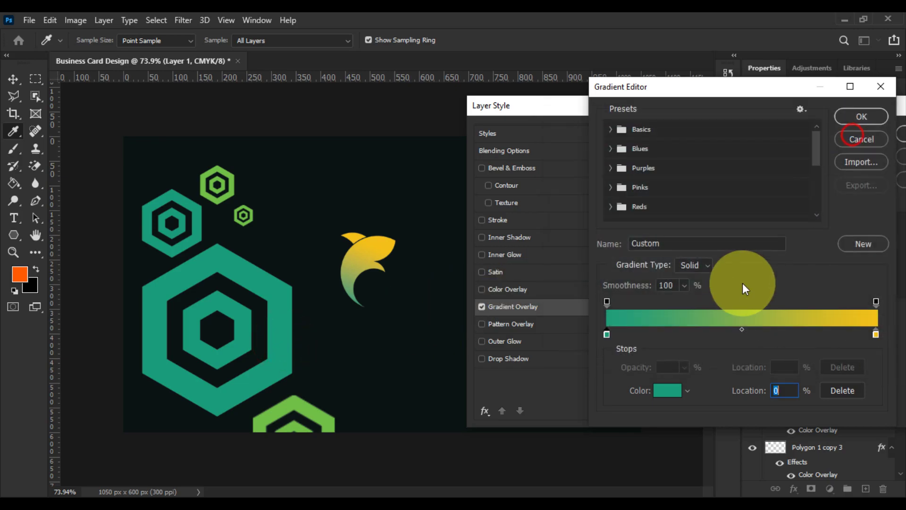
pyautogui.click(877, 335)
pyautogui.click(675, 391)
pyautogui.click(315, 415)
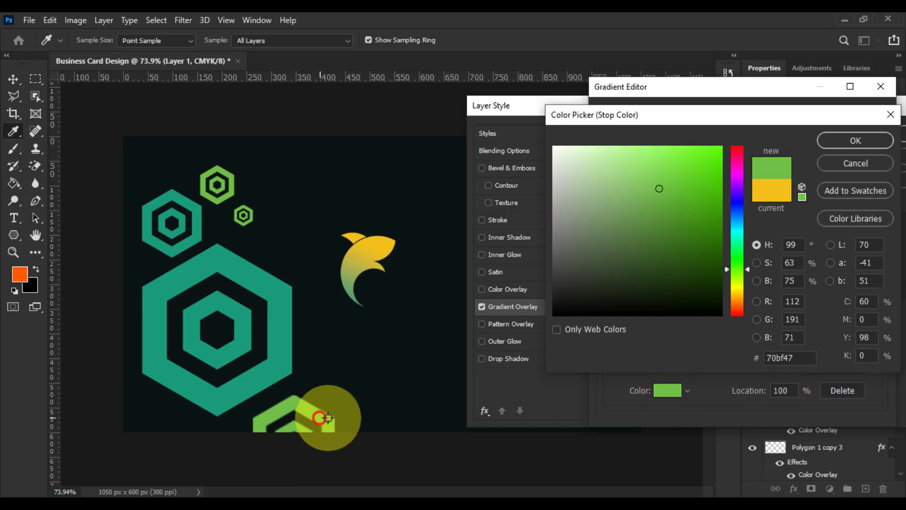
pyautogui.click(843, 141)
# Step: Move the teal stop to 10%, shift the gradient slightly up across the logo, and apply the layer style
pyautogui.click(607, 335)
pyautogui.moveTo(609, 335); pyautogui.dragTo(633, 337)
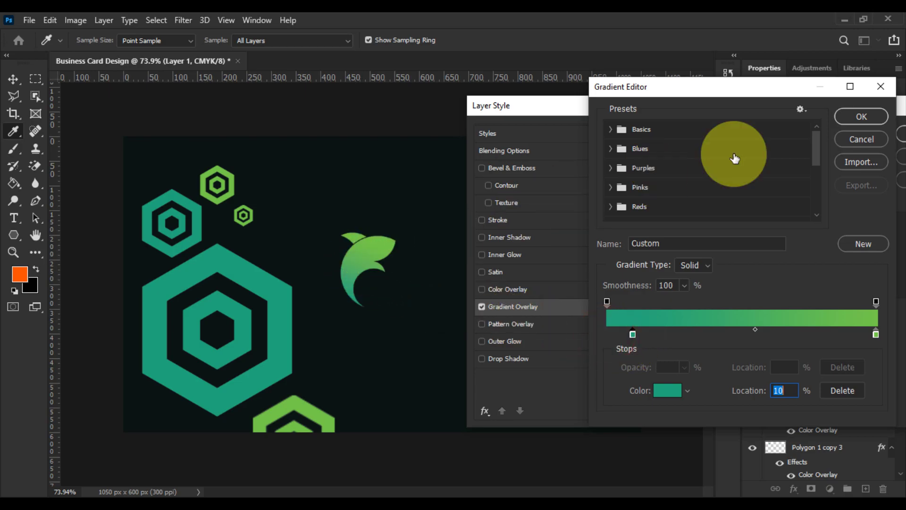
pyautogui.click(861, 117)
pyautogui.moveTo(377, 255); pyautogui.dragTo(383, 246)
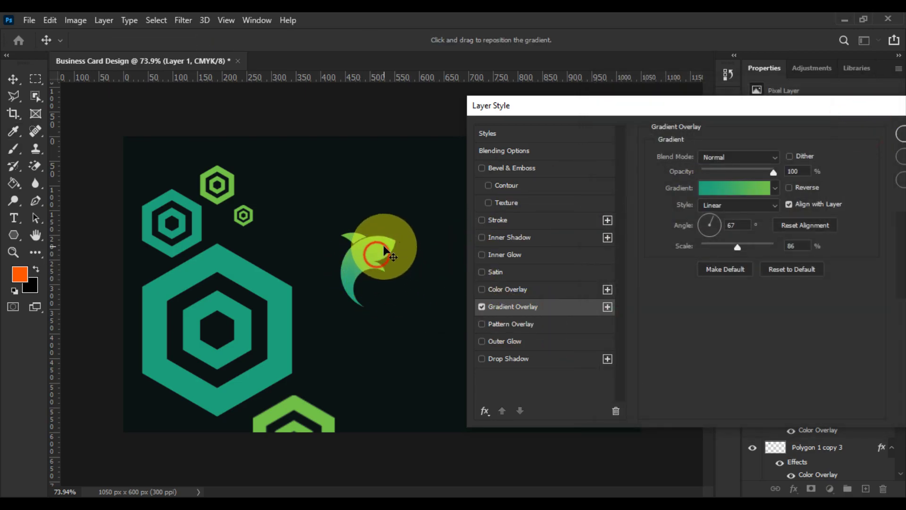
pyautogui.moveTo(755, 111); pyautogui.dragTo(546, 105)
pyautogui.click(744, 128)
# Step: Move the logo to about X 525 px and centre it vertically on the card
pyautogui.scroll(2, 467, 250)
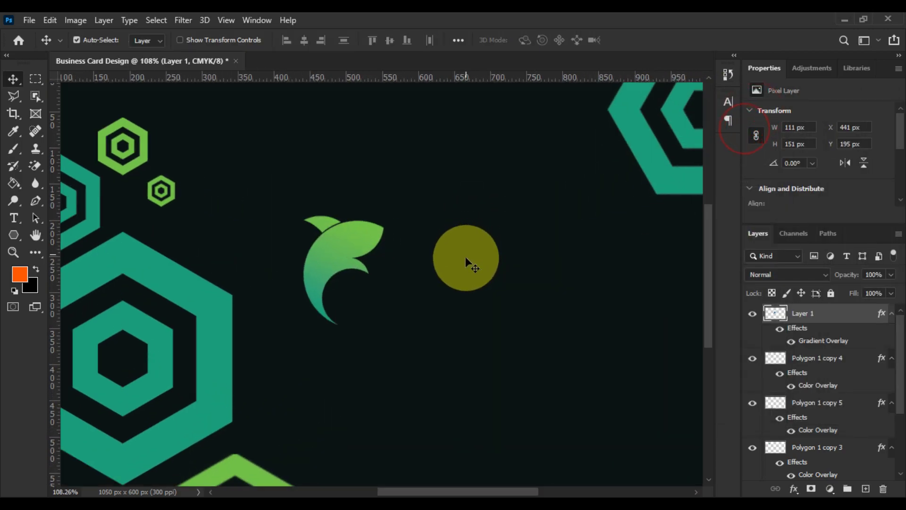
pyautogui.scroll(-2, 466, 256)
pyautogui.moveTo(373, 256); pyautogui.dragTo(420, 286)
pyautogui.hotkey('ctrl', 'a')
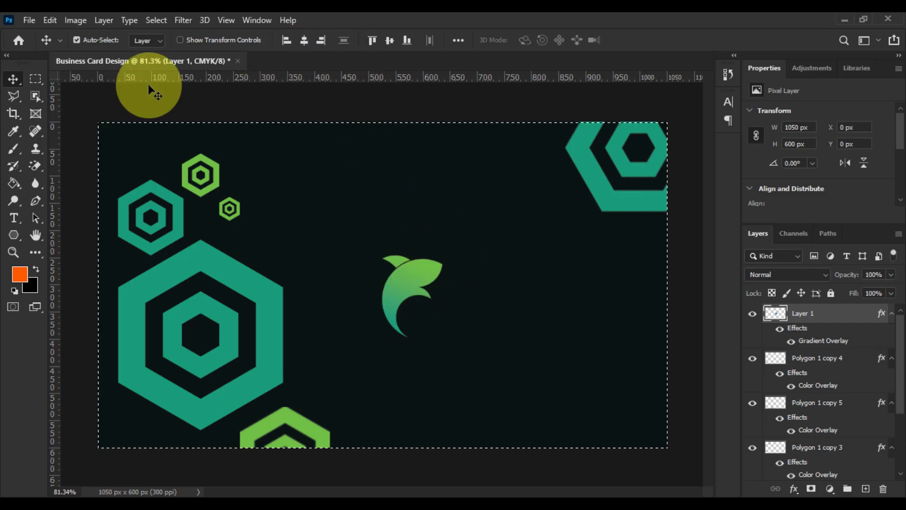
pyautogui.click(389, 39)
pyautogui.hotkey('ctrl', 'd')
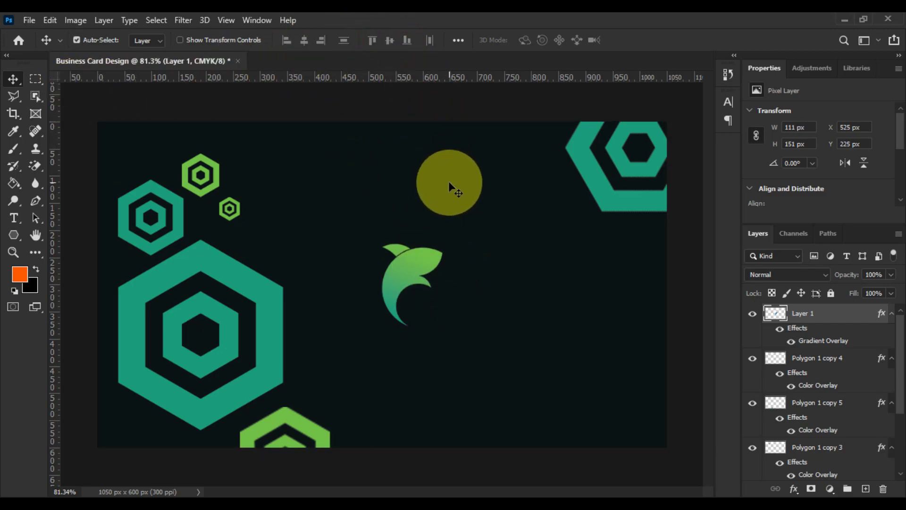
# Step: Add the text COMPANY NAME in Montserrat Regular below the shark logo
pyautogui.click(14, 218)
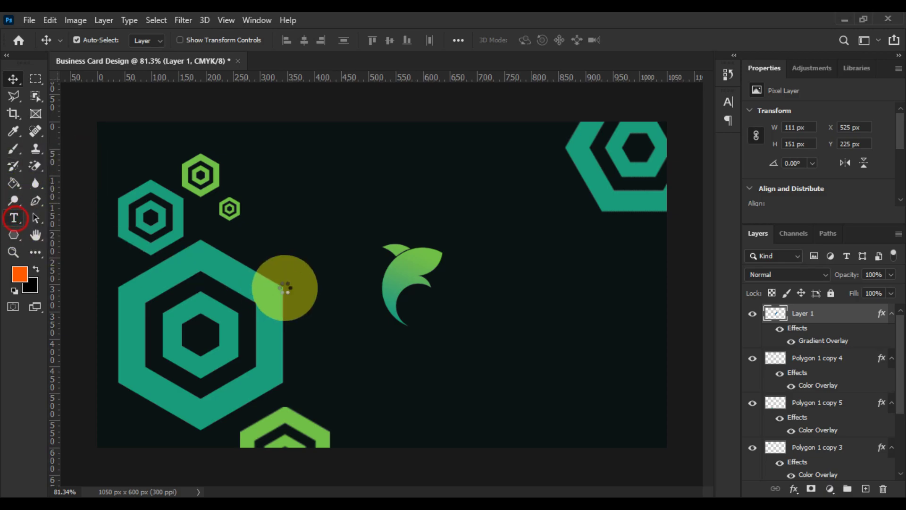
pyautogui.click(369, 375)
pyautogui.write('c')
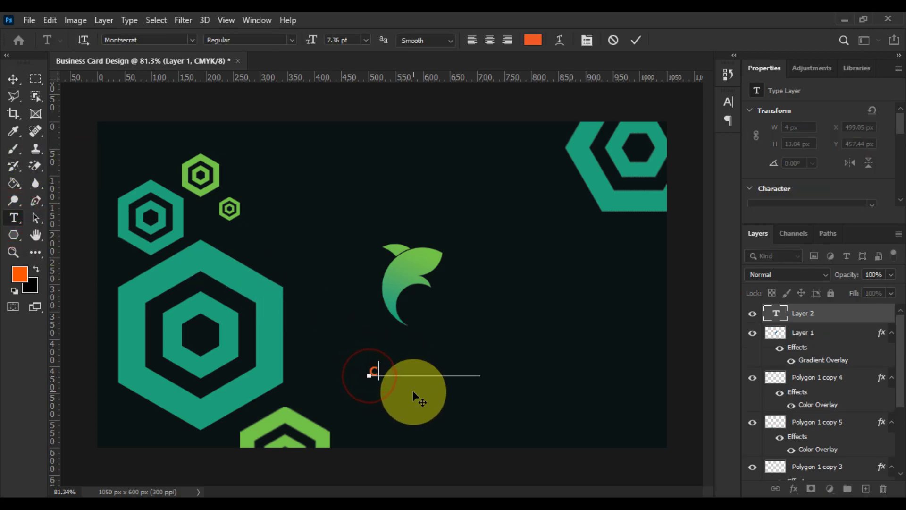
pyautogui.press('BackSpace')
pyautogui.write('CO')
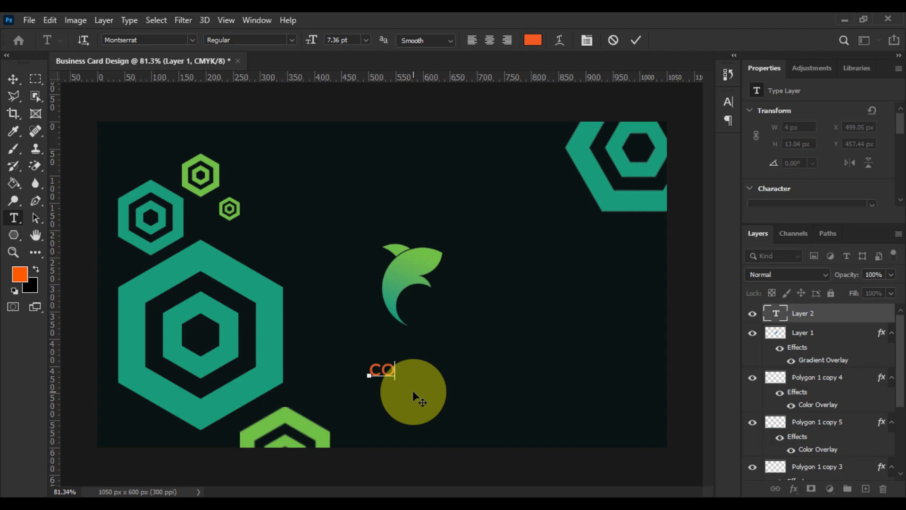
pyautogui.write('MPAN')
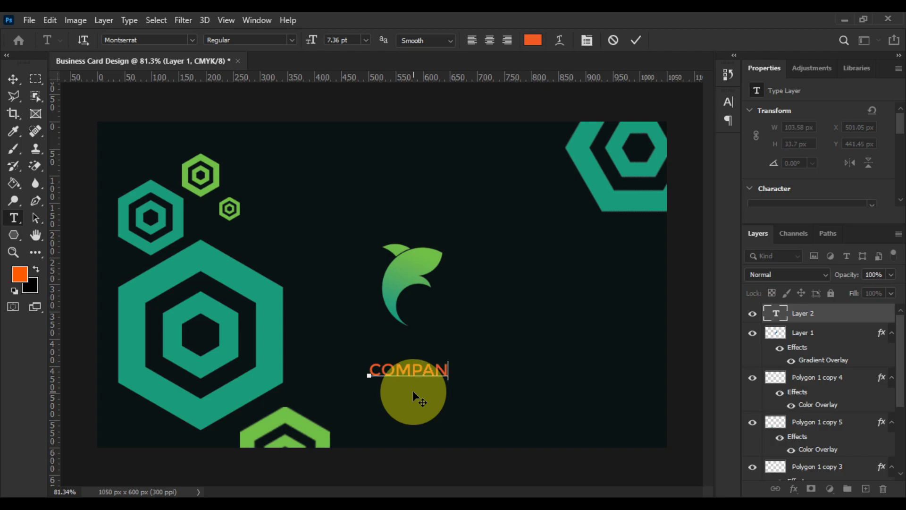
pyautogui.write('Y NAME')
# Step: Colour the company name white (#ffffff) and move it beside the shark's tail, at about X 590, Y 331 px
pyautogui.hotkey('ctrl', 'a')
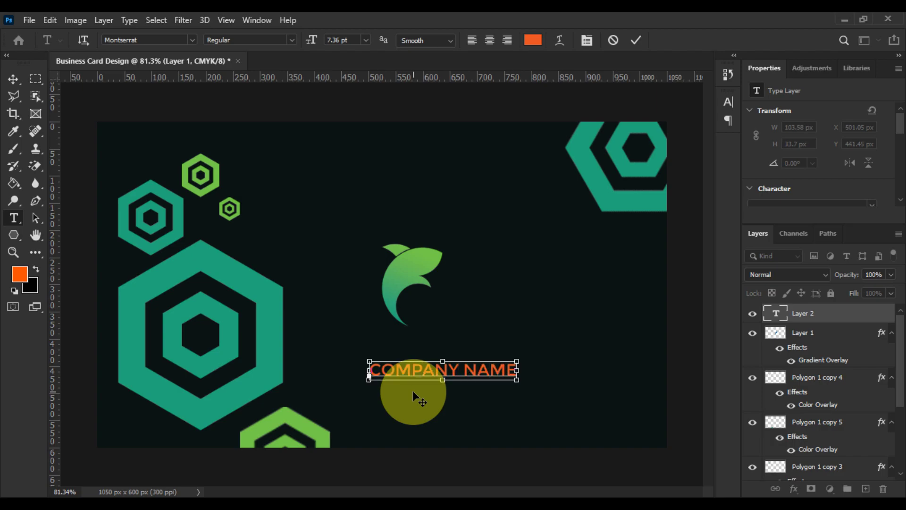
pyautogui.click(533, 40)
pyautogui.moveTo(593, 202); pyautogui.dragTo(466, 101)
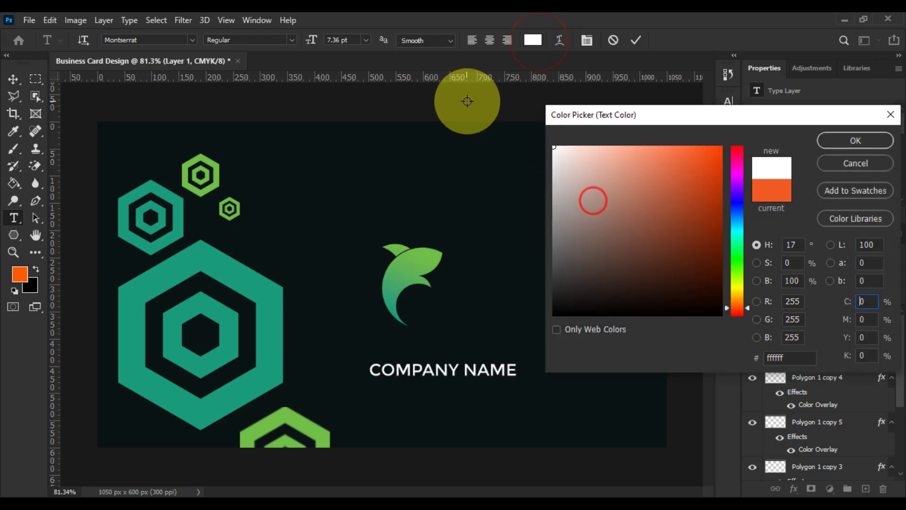
pyautogui.click(839, 140)
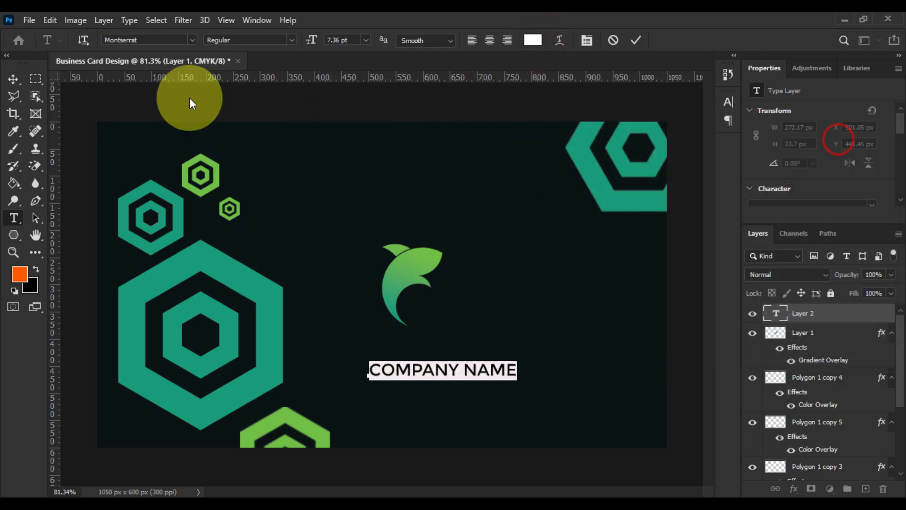
pyautogui.click(13, 78)
pyautogui.moveTo(471, 367); pyautogui.dragTo(525, 308)
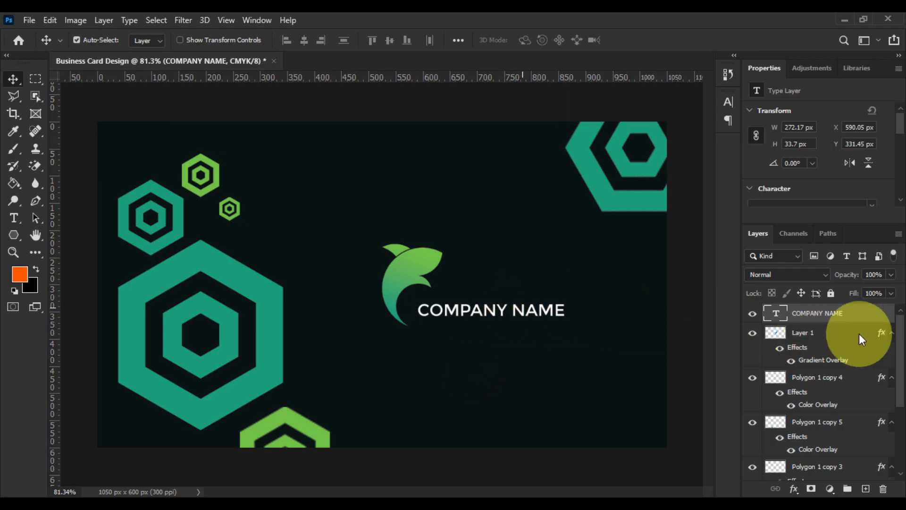
# Step: Group the company name and shark layers as "logo" and centre the group vertically on the card
pyautogui.keyDown('shift'); pyautogui.click(837, 333); pyautogui.keyUp('shift')
pyautogui.click(847, 489)
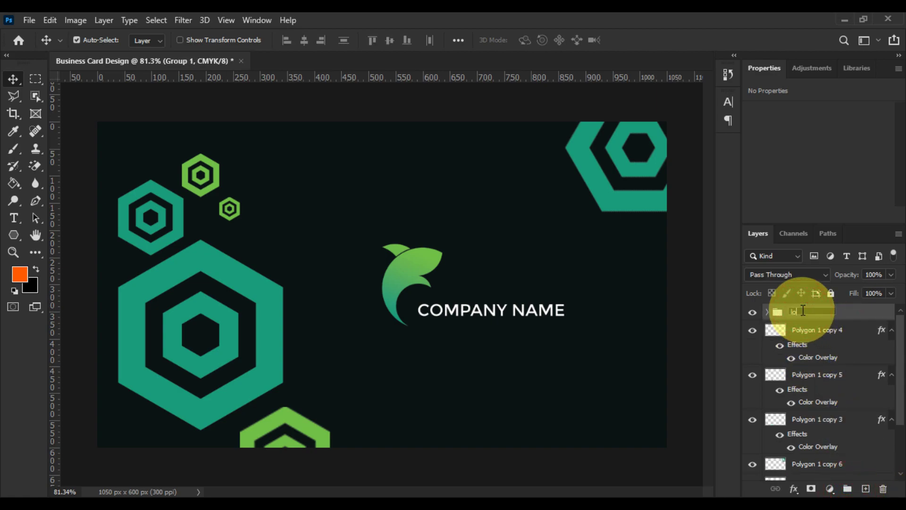
pyautogui.hotkey('ctrl', 'a')
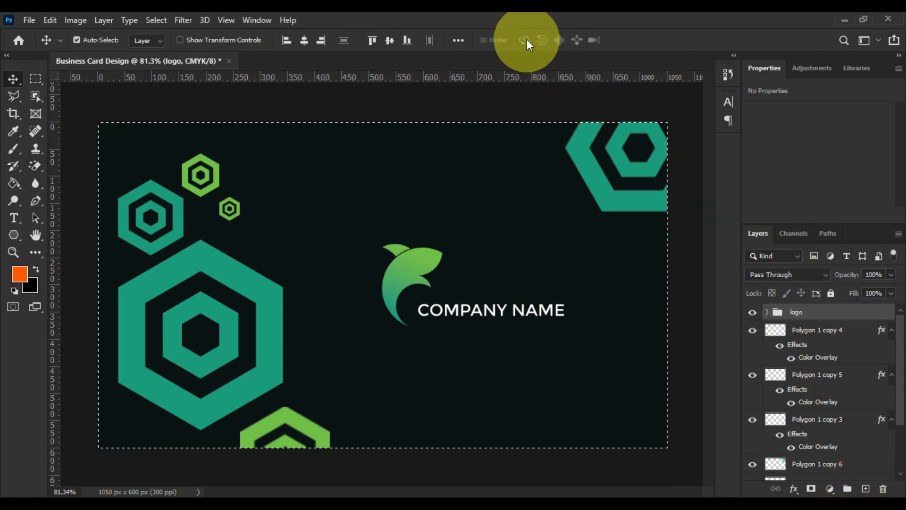
pyautogui.click(390, 40)
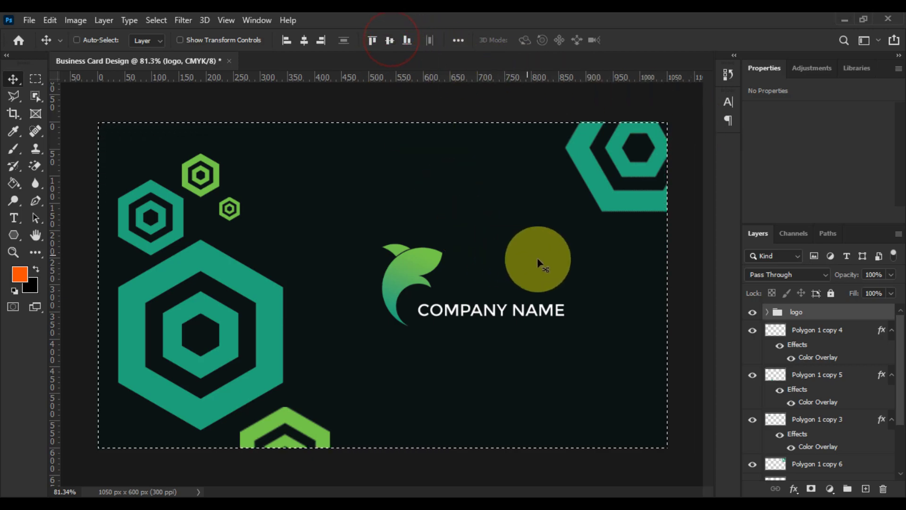
pyautogui.hotkey('ctrl', 'd')
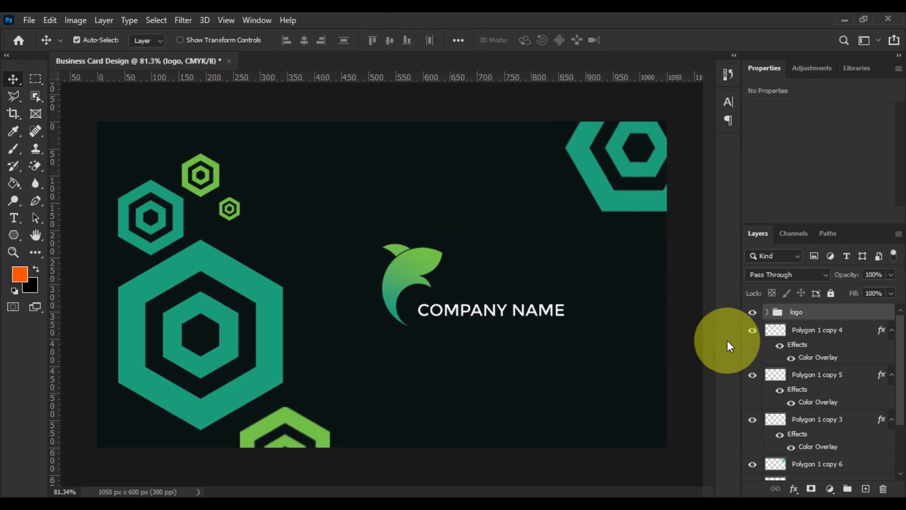
# Step: Group all layers above the Background, from the logo group down to Color Fill 1, and name the group Front Side
pyautogui.scroll(-3, 802, 378)
pyautogui.keyDown('shift'); pyautogui.click(845, 432); pyautogui.keyUp('shift')
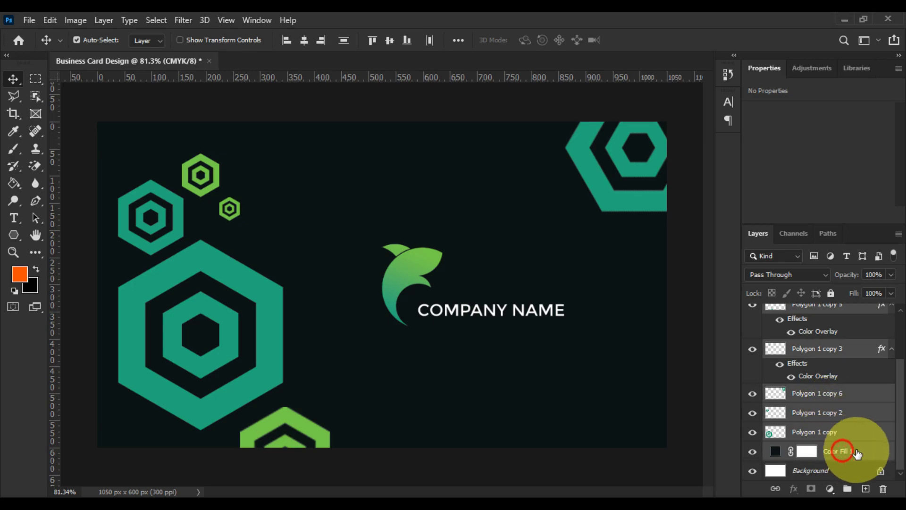
pyautogui.click(832, 490)
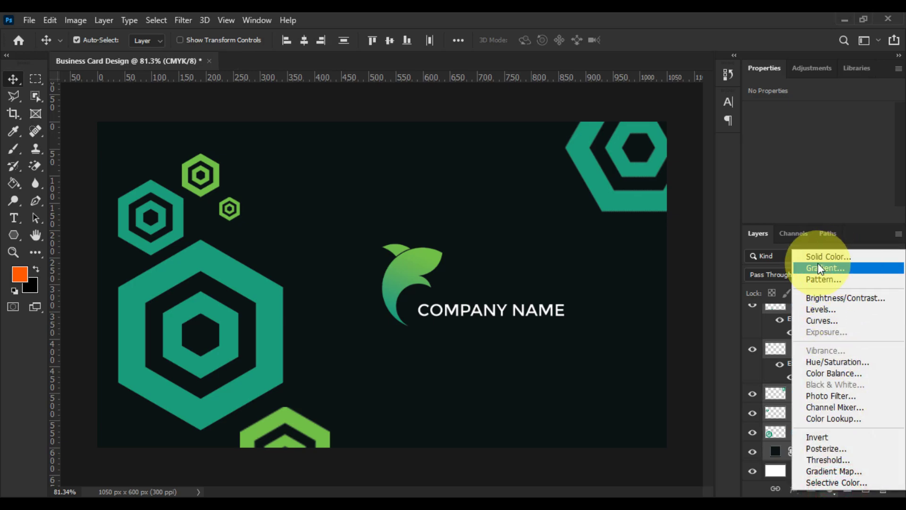
pyautogui.click(764, 443)
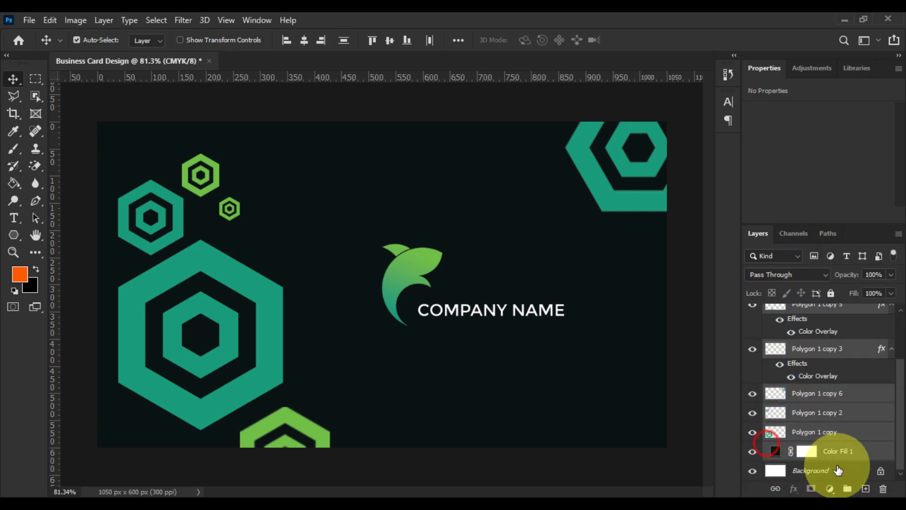
pyautogui.click(846, 489)
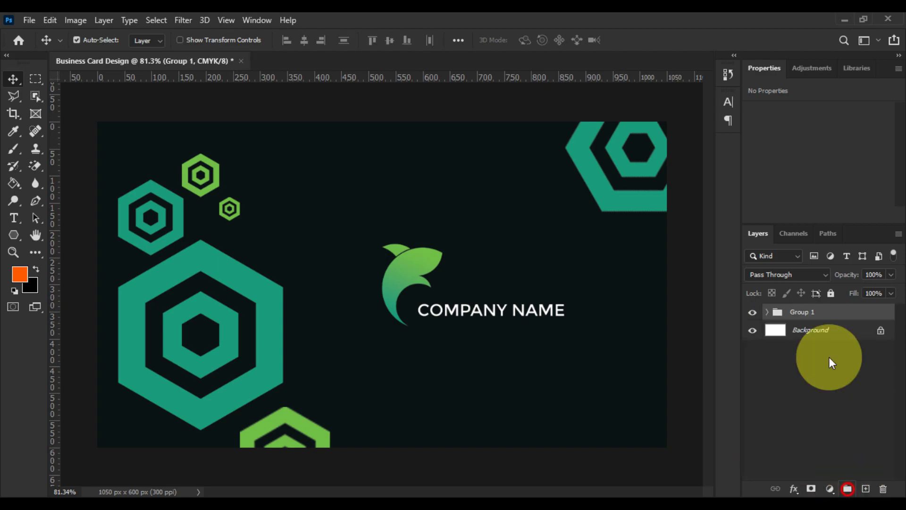
pyautogui.doubleClick(801, 312)
pyautogui.write('Fro')
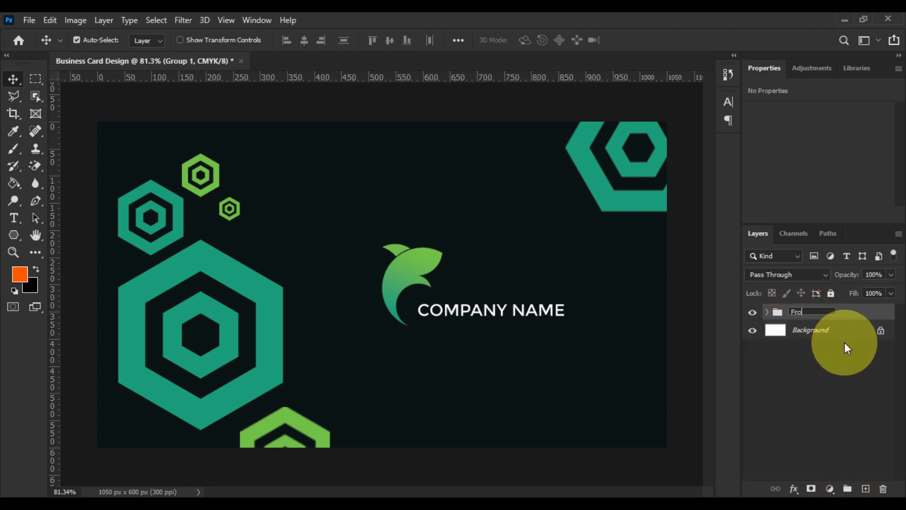
pyautogui.write('nt Side')
pyautogui.press('Return')
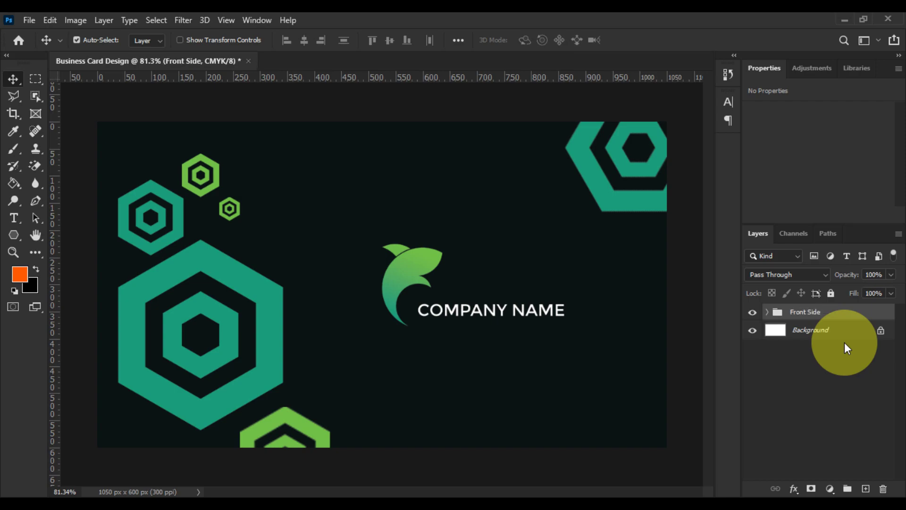
pyautogui.click(817, 381)
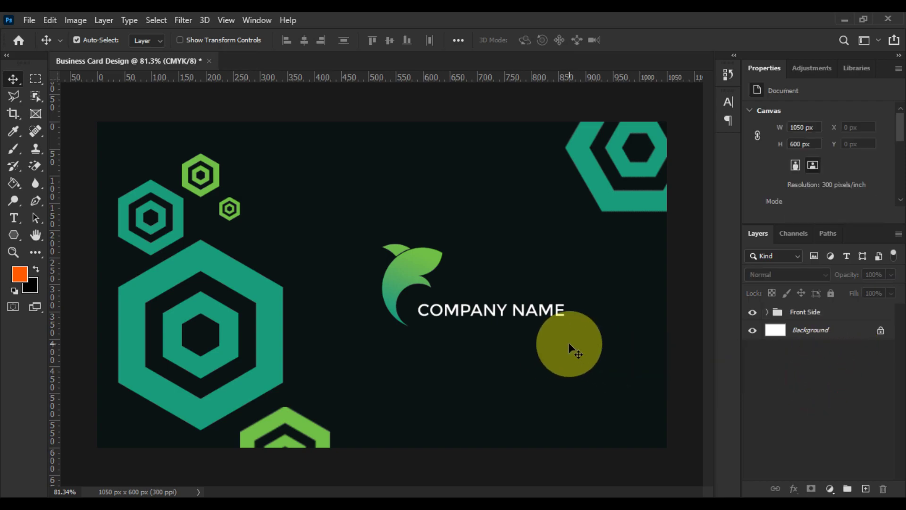
pyautogui.click(769, 313)
pyautogui.doubleClick(786, 451)
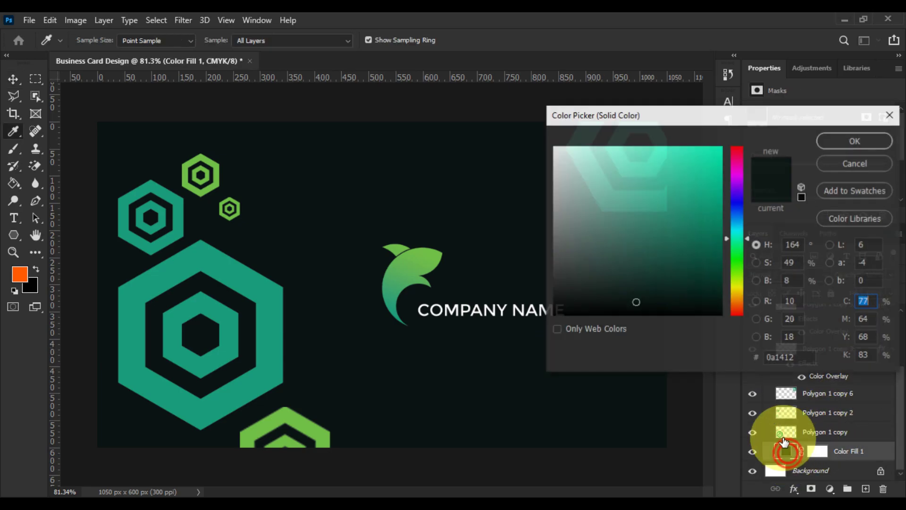
pyautogui.moveTo(673, 273); pyautogui.dragTo(519, 105)
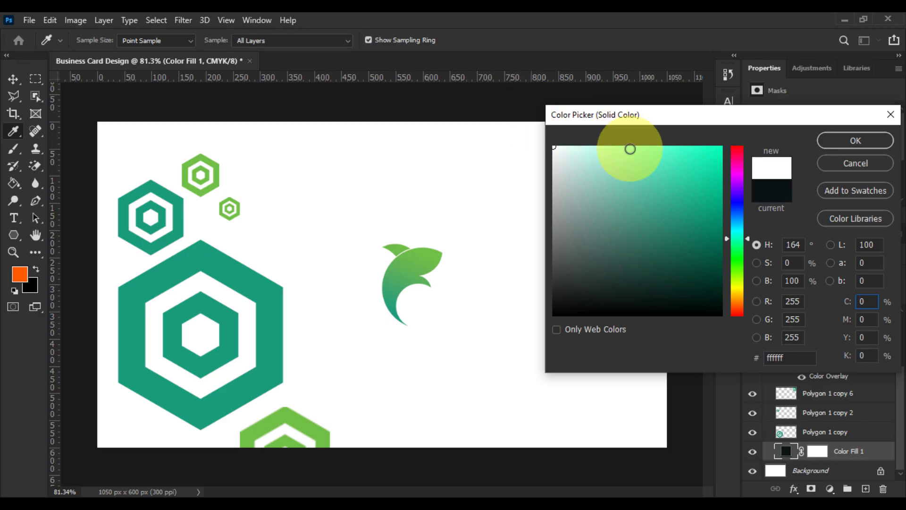
pyautogui.click(833, 162)
pyautogui.scroll(5, 829, 360)
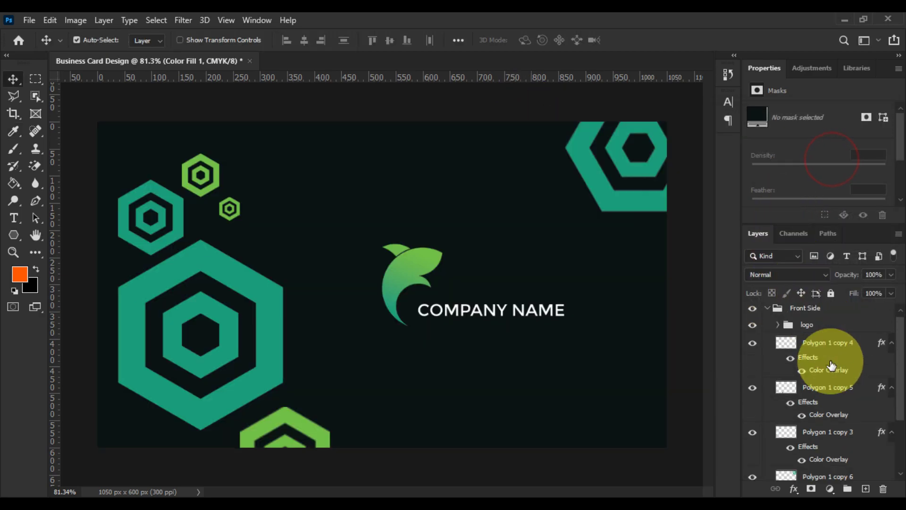
pyautogui.click(771, 310)
pyautogui.click(767, 312)
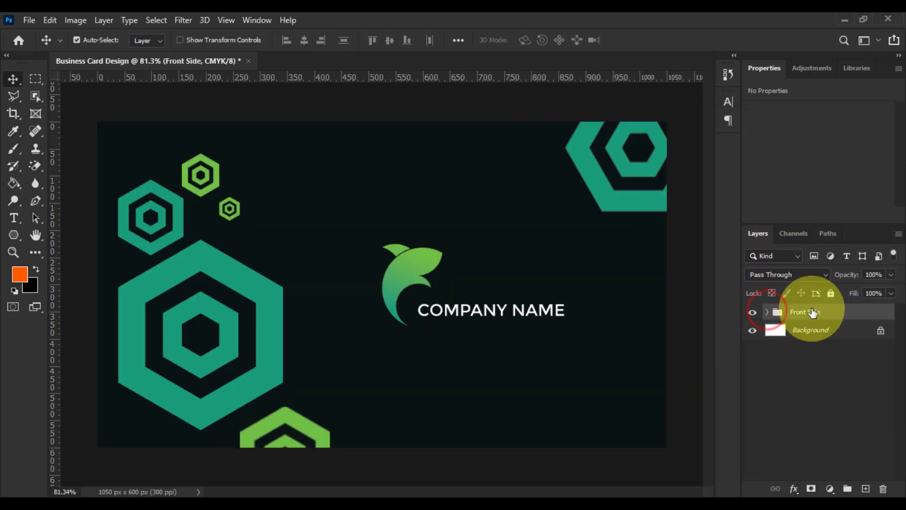
# Step: Duplicate the Front Side group within the same document and rename the copy Back Side
pyautogui.rightClick(830, 317)
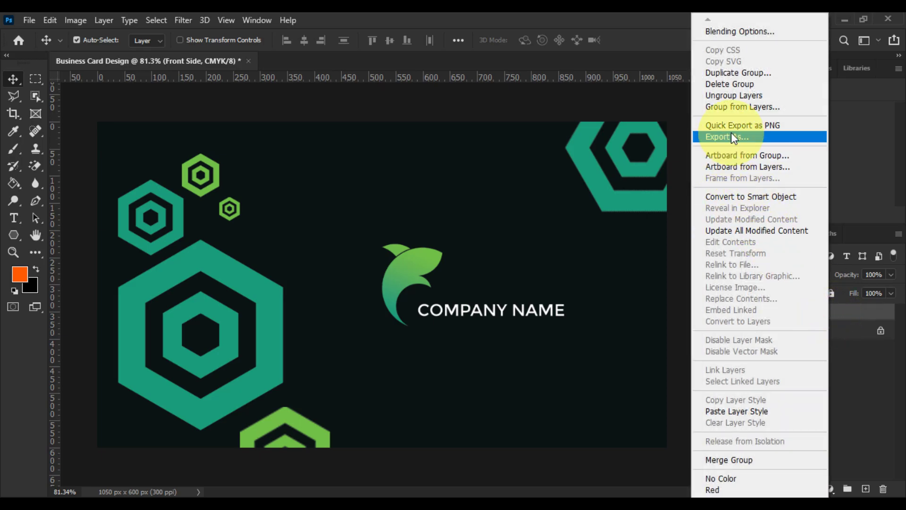
pyautogui.click(730, 78)
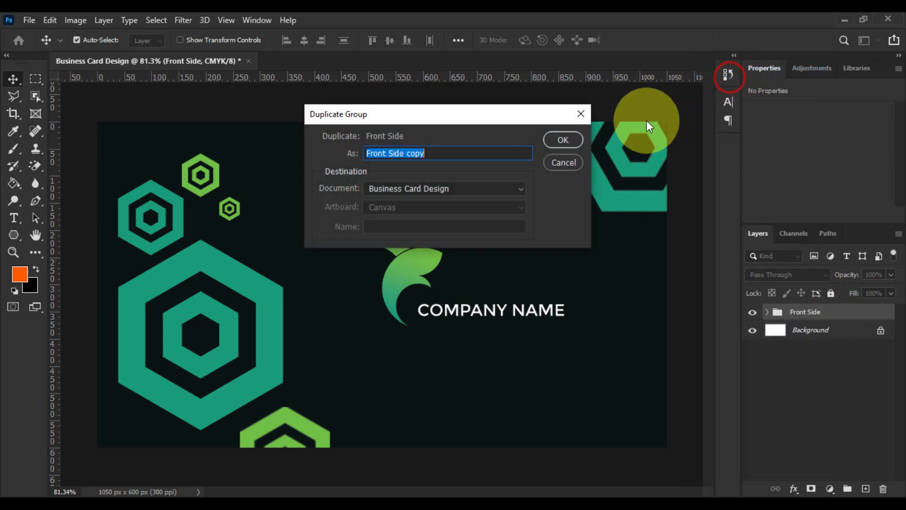
pyautogui.click(570, 137)
pyautogui.doubleClick(816, 312)
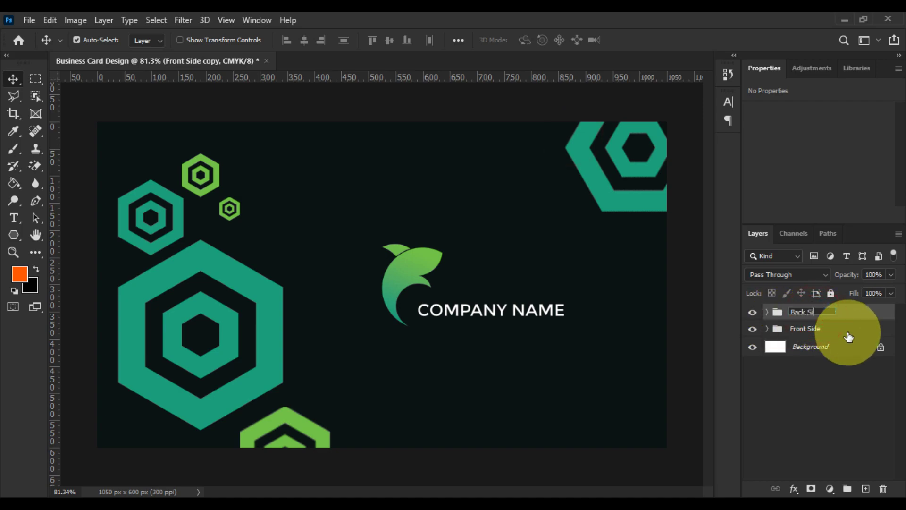
# Step: Change the Color Fill 1 layer inside the Back Side group to white
pyautogui.click(768, 312)
pyautogui.scroll(-1, 783, 378)
pyautogui.doubleClick(786, 434)
pyautogui.moveTo(616, 282); pyautogui.dragTo(523, 128)
pyautogui.click(838, 144)
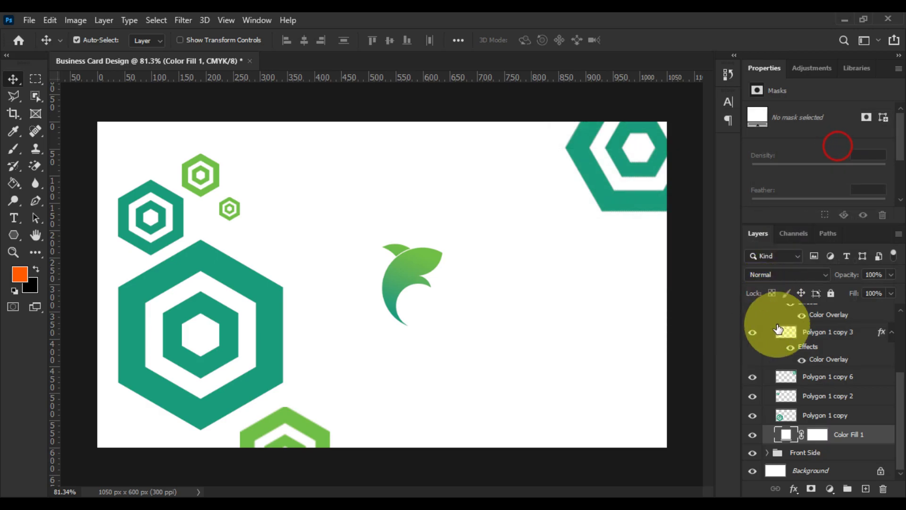
# Step: Delete the logo group from the Back Side group
pyautogui.scroll(3, 771, 326)
pyautogui.click(811, 330)
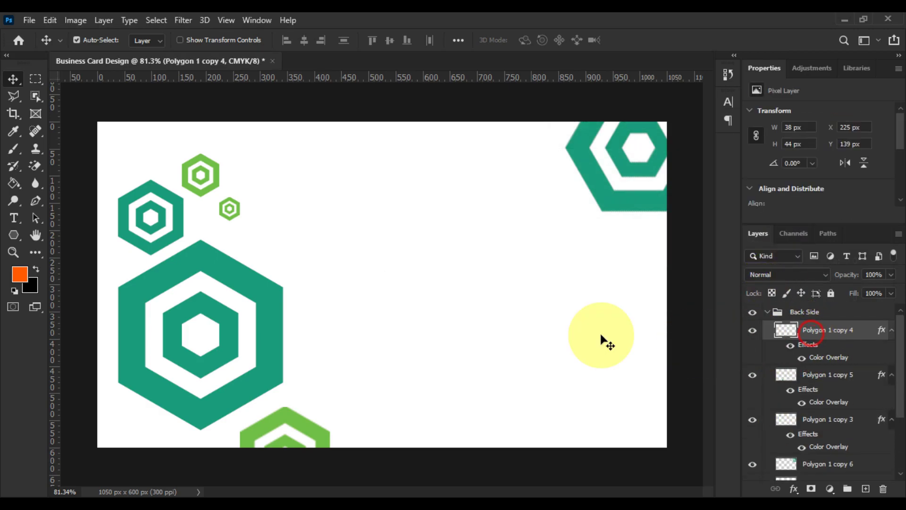
pyautogui.scroll(1, 420, 284)
pyautogui.scroll(-1, 419, 283)
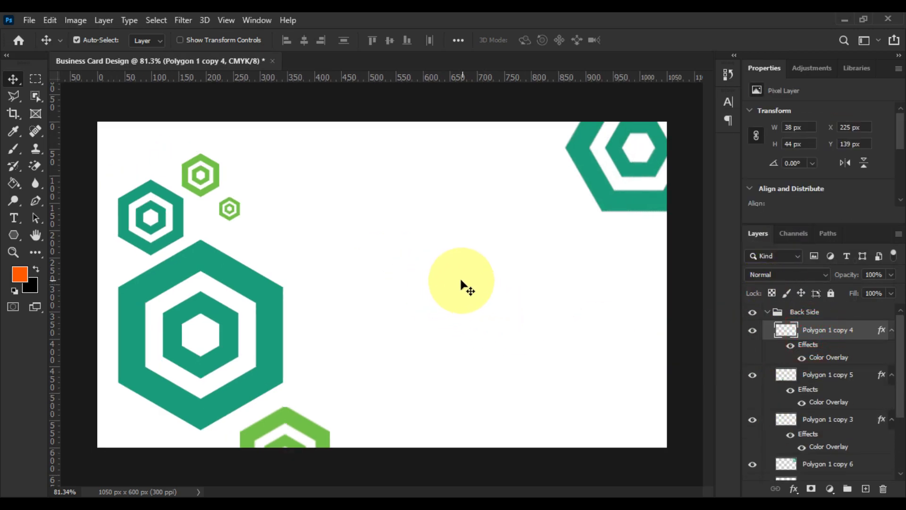
# Step: Open the icon file user.psd and keep working in the Business Card Design document
pyautogui.click(26, 20)
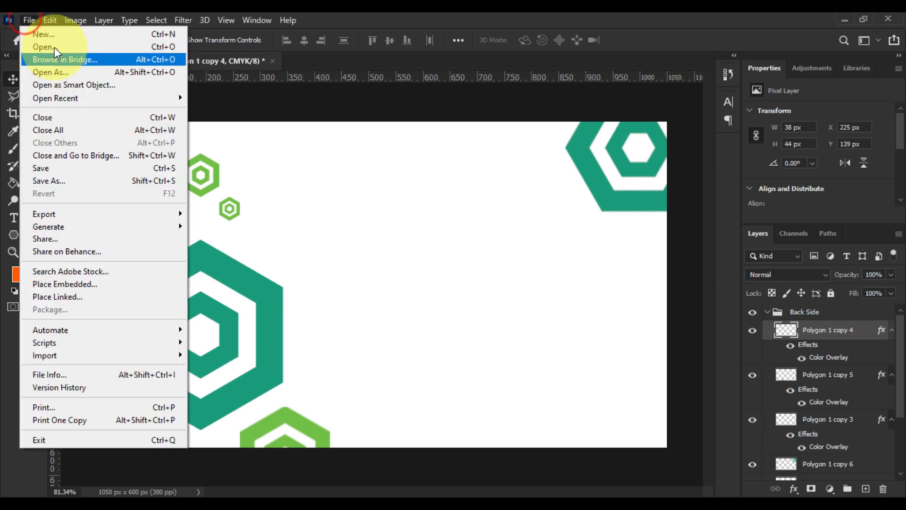
pyautogui.press('Escape')
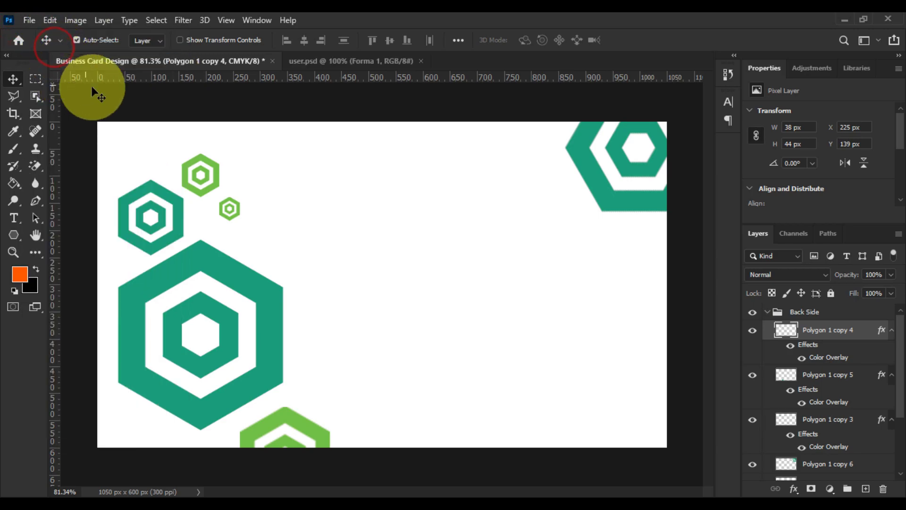
# Step: Draw a circle about 104 px in diameter near the card's centre, at about X 535, Y 213 px, with the Ellipse tool
pyautogui.rightClick(18, 239)
pyautogui.click(61, 261)
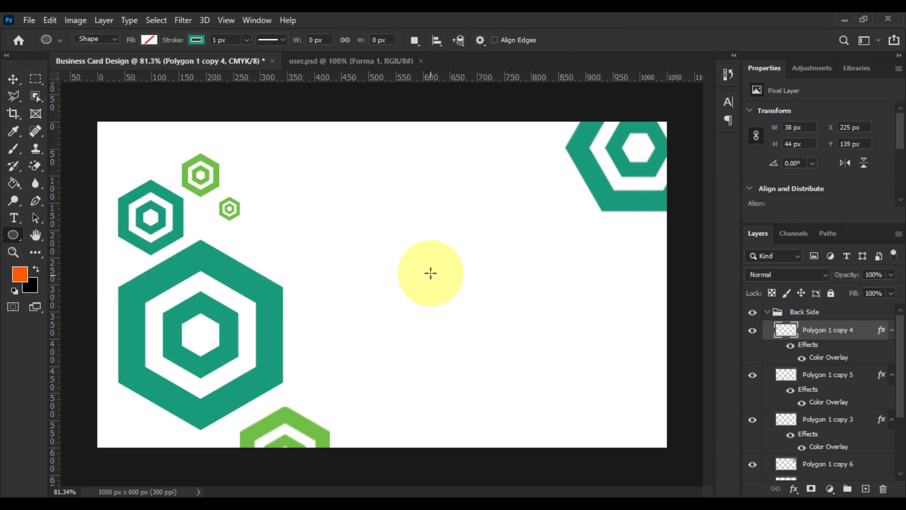
pyautogui.moveTo(388, 237); pyautogui.dragTo(443, 293)
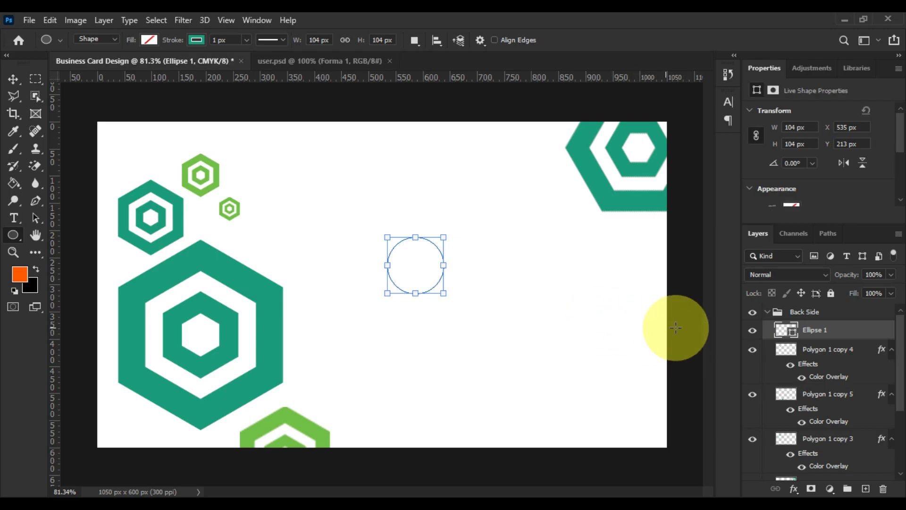
# Step: Remove the circle's stroke and fill it with the teal used for the large hexagon
pyautogui.click(197, 40)
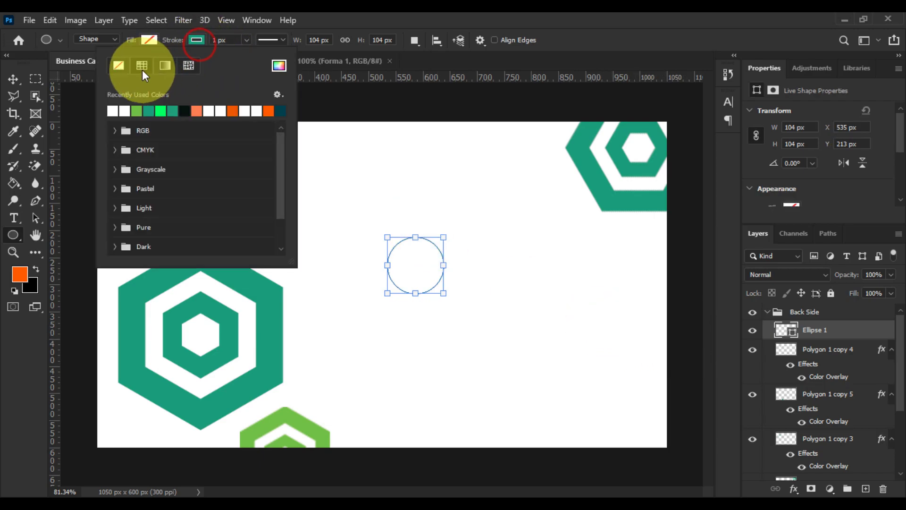
pyautogui.click(115, 64)
pyautogui.click(149, 39)
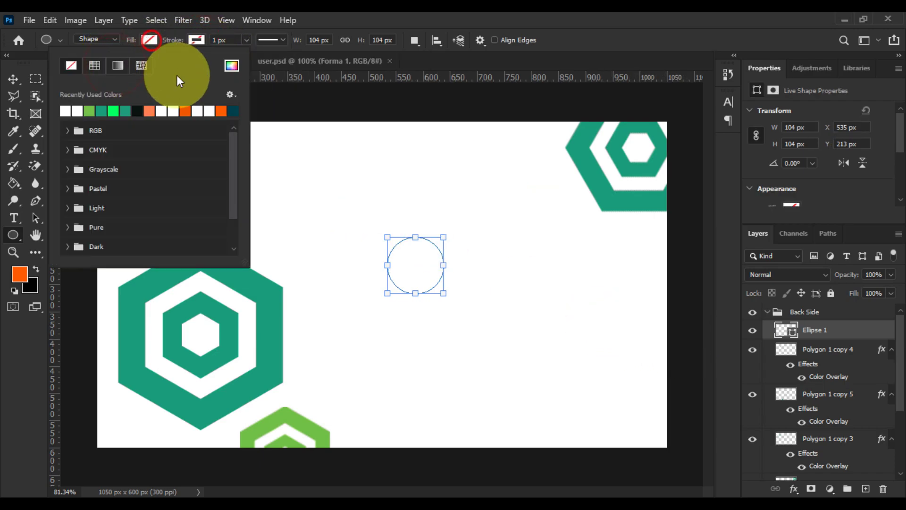
pyautogui.click(102, 111)
pyautogui.click(13, 79)
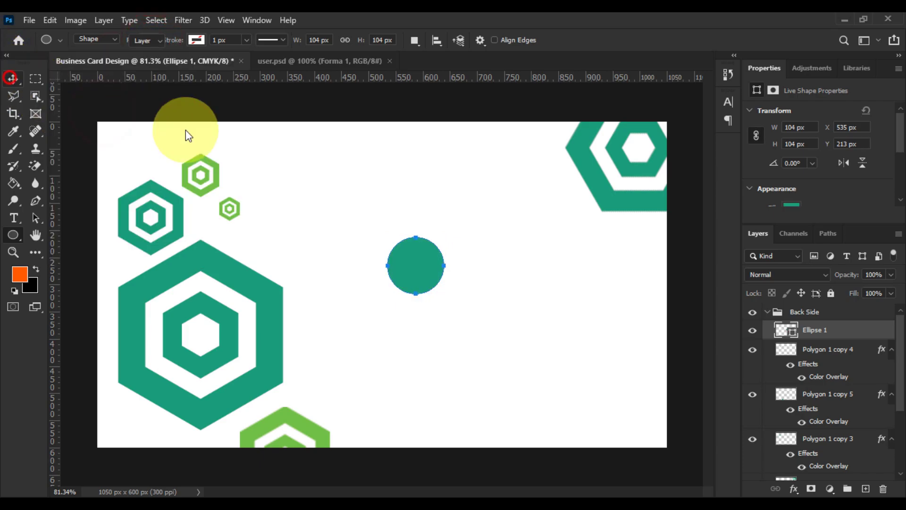
# Step: Copy the gradient overlay style from Layer 1 in the Front Side logo group and paste it onto the Ellipse 1 layer
pyautogui.scroll(-3, 838, 360)
pyautogui.click(767, 452)
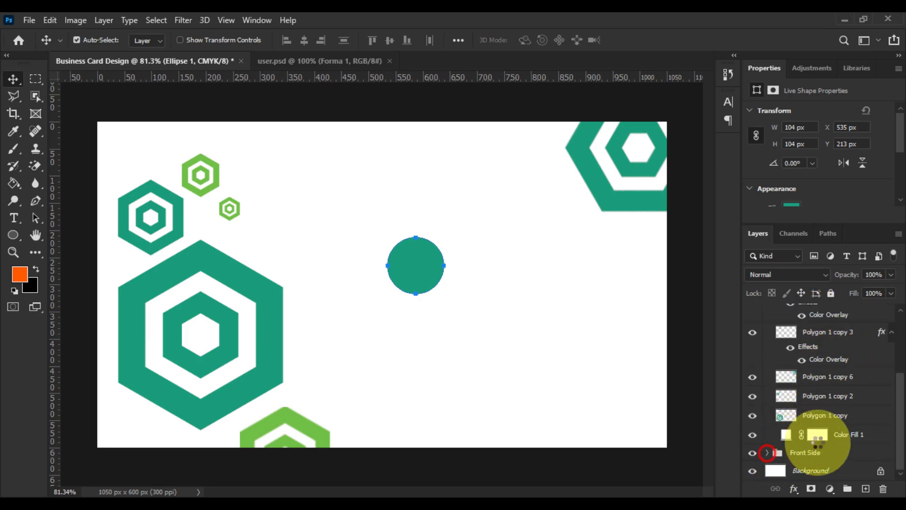
pyautogui.scroll(-2, 792, 444)
pyautogui.scroll(-2, 792, 444)
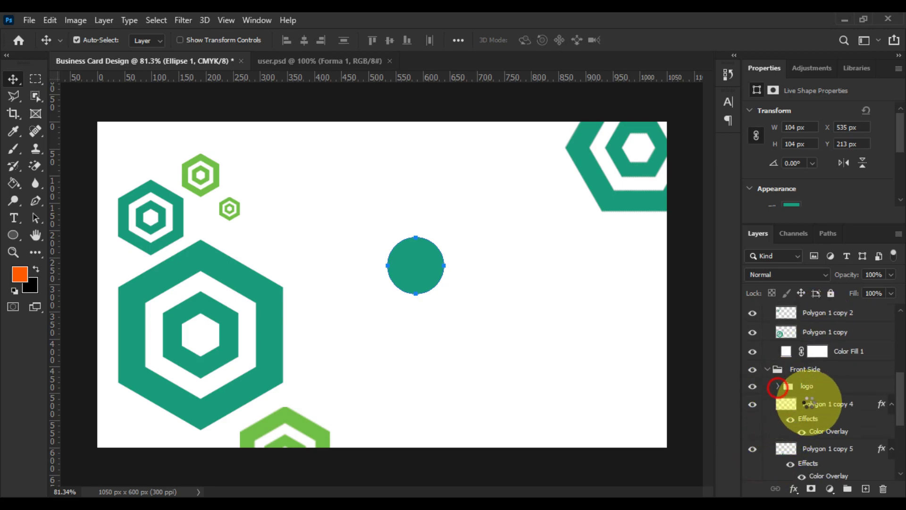
pyautogui.click(778, 386)
pyautogui.rightClick(824, 423)
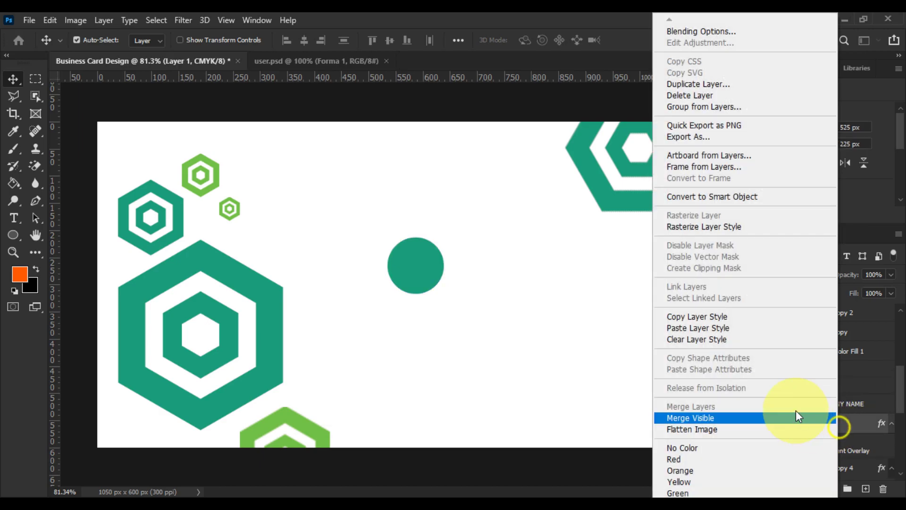
pyautogui.click(716, 316)
pyautogui.scroll(-3, 831, 372)
pyautogui.rightClick(815, 330)
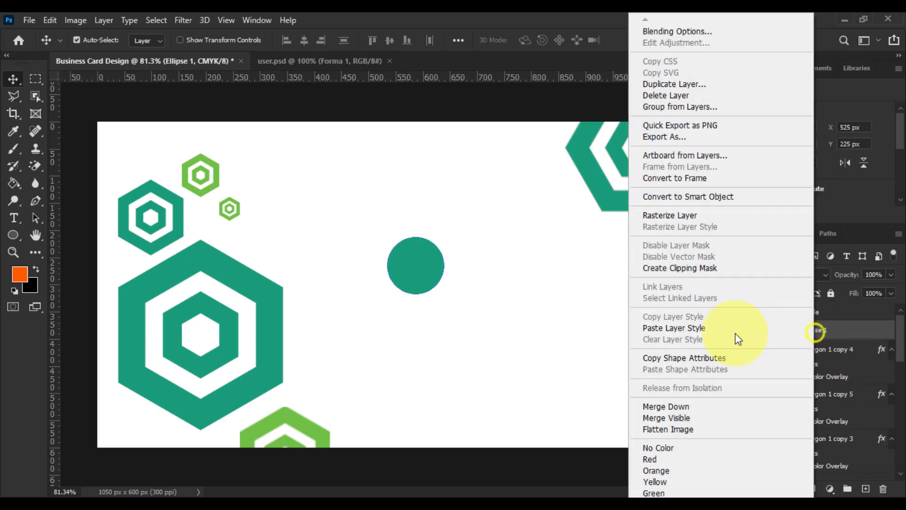
pyautogui.click(674, 328)
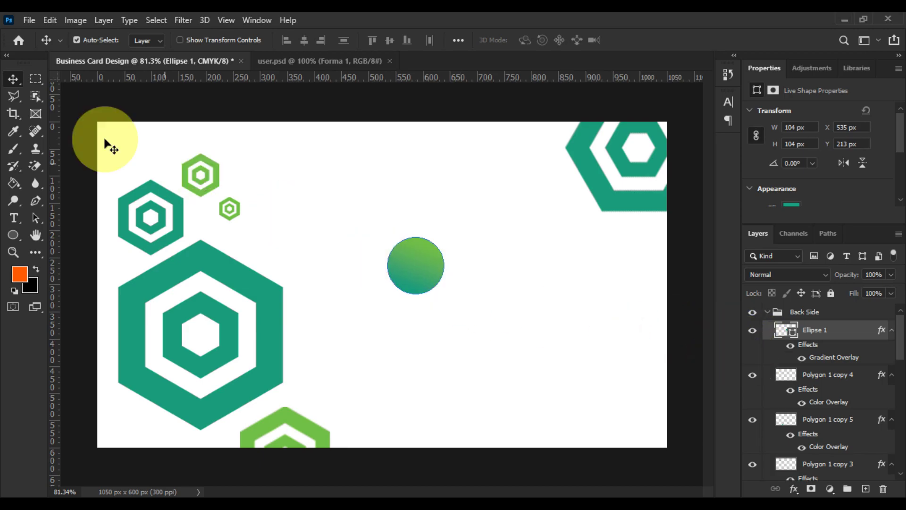
# Step: Scale the gradient circle down to about 77 px, shift it left, and place three copies below it in a vertical column
pyautogui.scroll(3, 429, 276)
pyautogui.scroll(-3, 432, 270)
pyautogui.click(429, 264)
pyautogui.hotkey('ctrl', 't')
pyautogui.moveTo(449, 265); pyautogui.dragTo(383, 286)
pyautogui.press('Return')
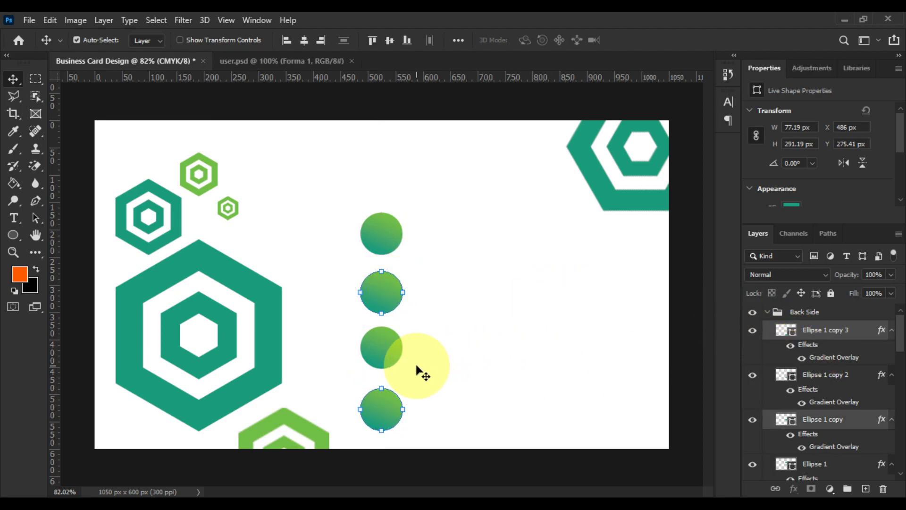
# Step: Nudge the lower three circles upward to even out the spacing in the column
pyautogui.click(416, 366)
pyautogui.scroll(3, 384, 396)
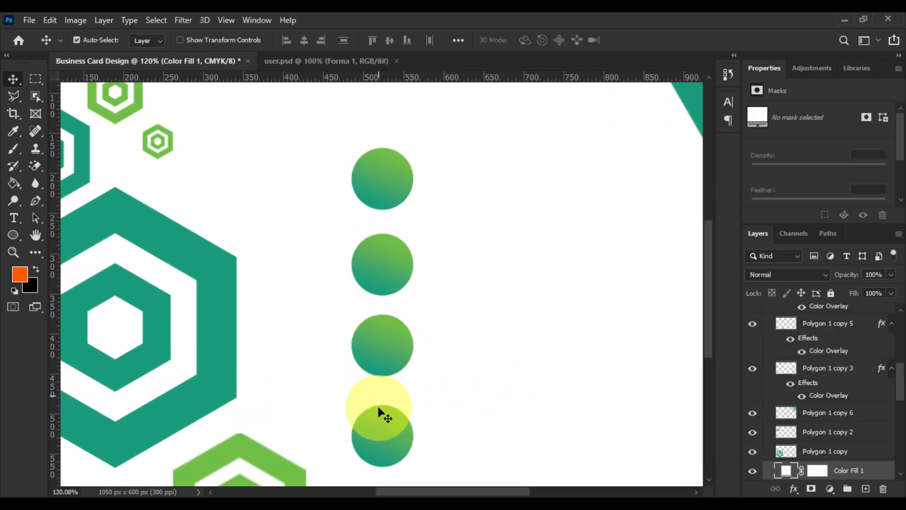
pyautogui.click(382, 426)
pyautogui.moveTo(382, 426); pyautogui.dragTo(383, 421)
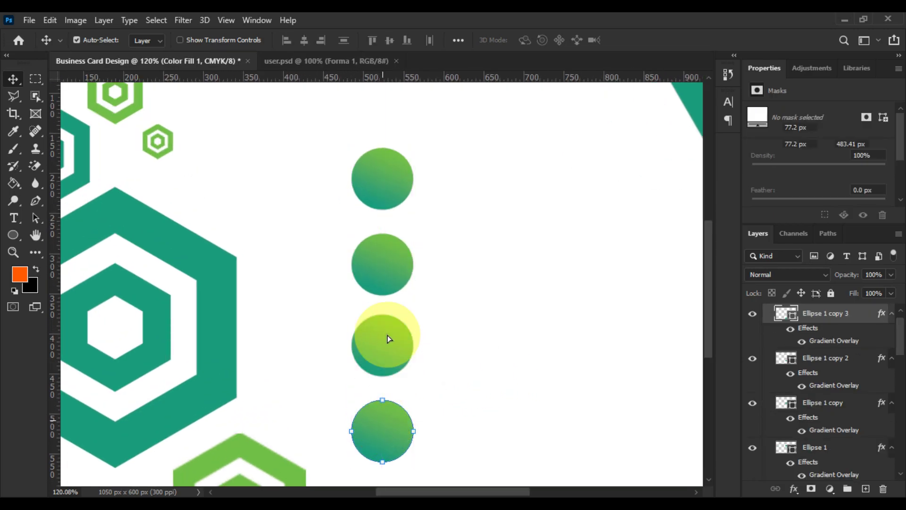
pyautogui.moveTo(387, 262); pyautogui.dragTo(386, 257)
pyautogui.moveTo(388, 351); pyautogui.dragTo(388, 349)
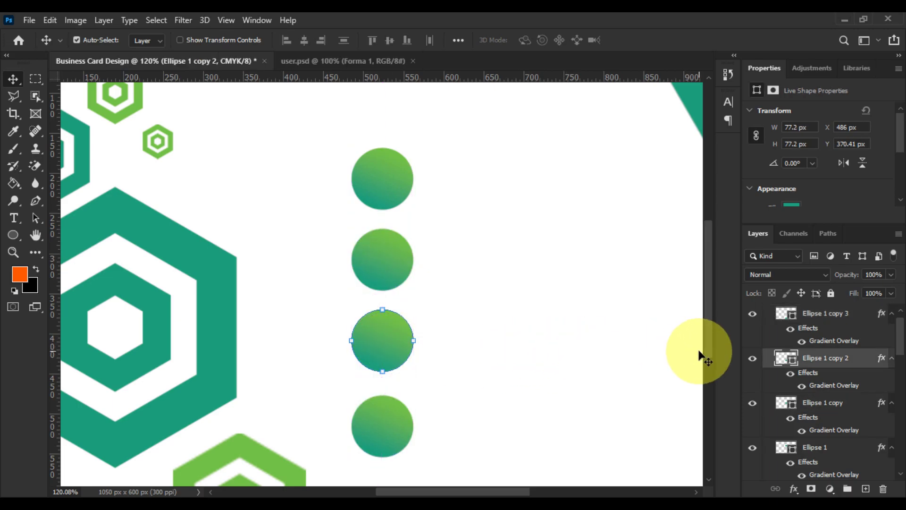
# Step: Move all four circles up together so the column is vertically centred on the card at Y 300 px
pyautogui.click(815, 444)
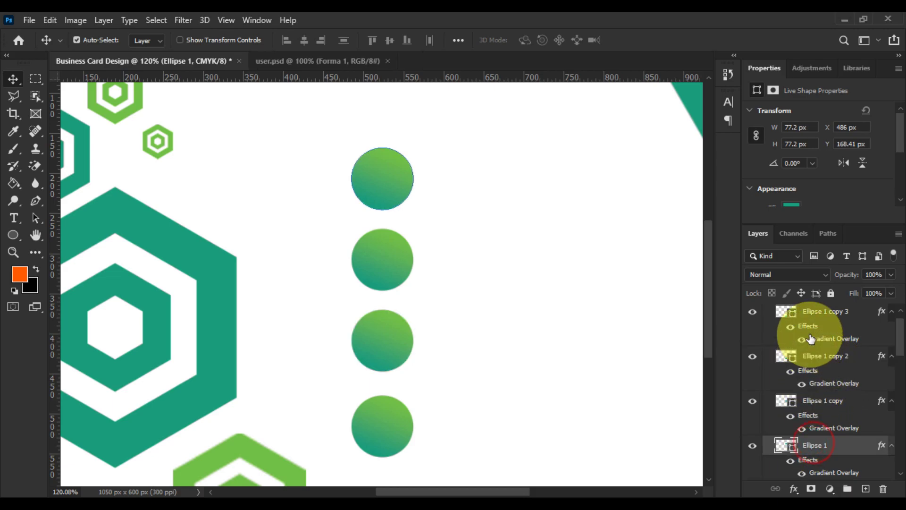
pyautogui.keyDown('shift'); pyautogui.click(815, 318); pyautogui.keyUp('shift')
pyautogui.hotkey('ctrl', 't')
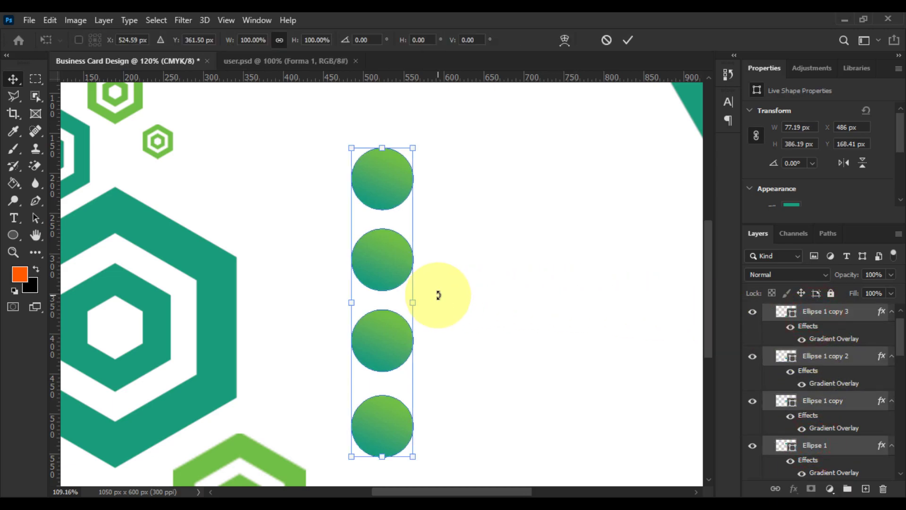
pyautogui.scroll(-3, 384, 306)
pyautogui.moveTo(385, 306); pyautogui.dragTo(382, 295)
pyautogui.moveTo(380, 280); pyautogui.dragTo(381, 268)
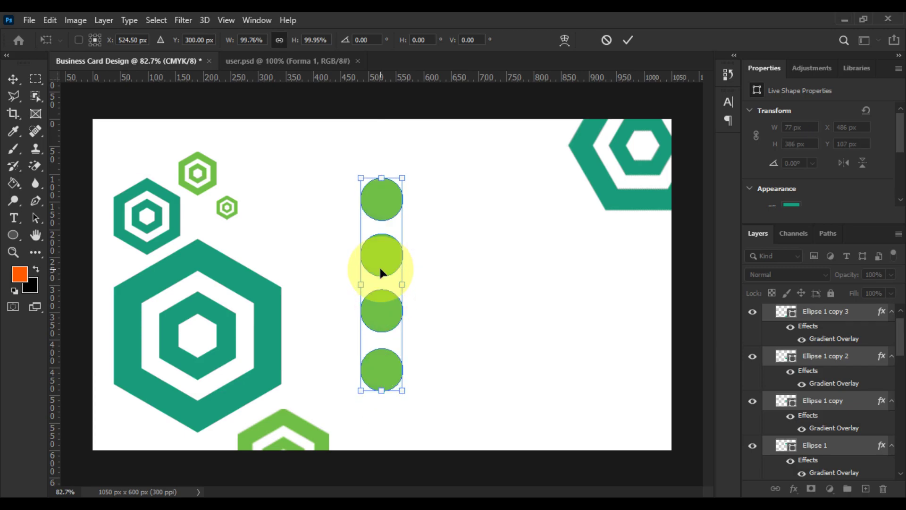
pyautogui.press('Return')
pyautogui.click(690, 286)
pyautogui.scroll(-2, 678, 288)
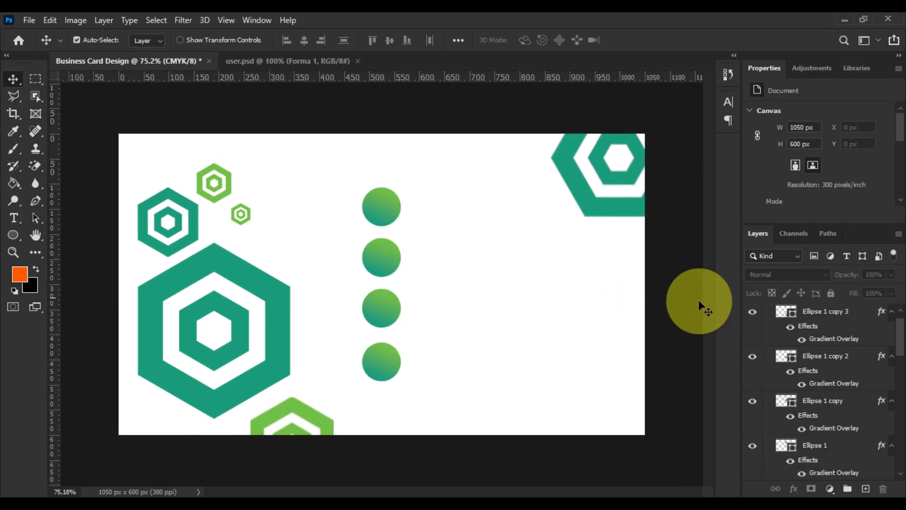
# Step: Copy the user icon from user.psd onto the card and move its layer to the top of the Back Side group
pyautogui.click(781, 442)
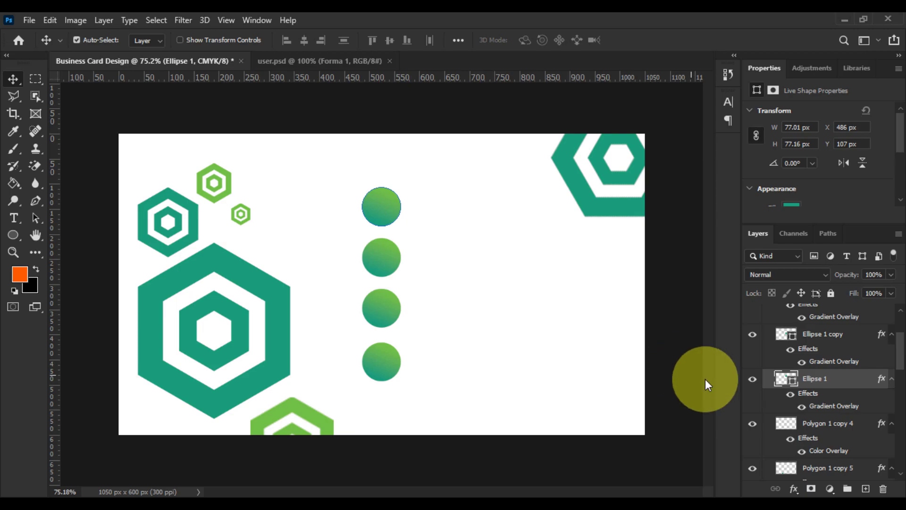
pyautogui.click(752, 380)
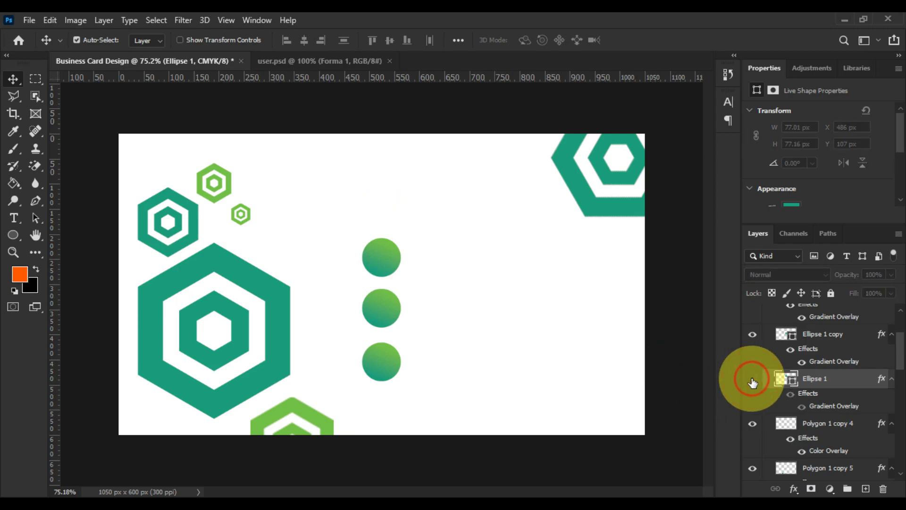
pyautogui.click(753, 380)
pyautogui.click(302, 60)
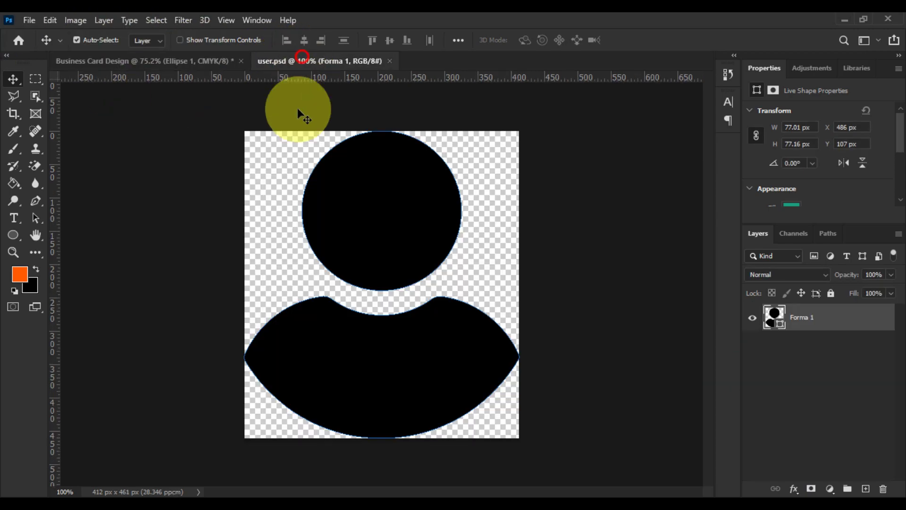
pyautogui.moveTo(415, 171); pyautogui.dragTo(456, 240)
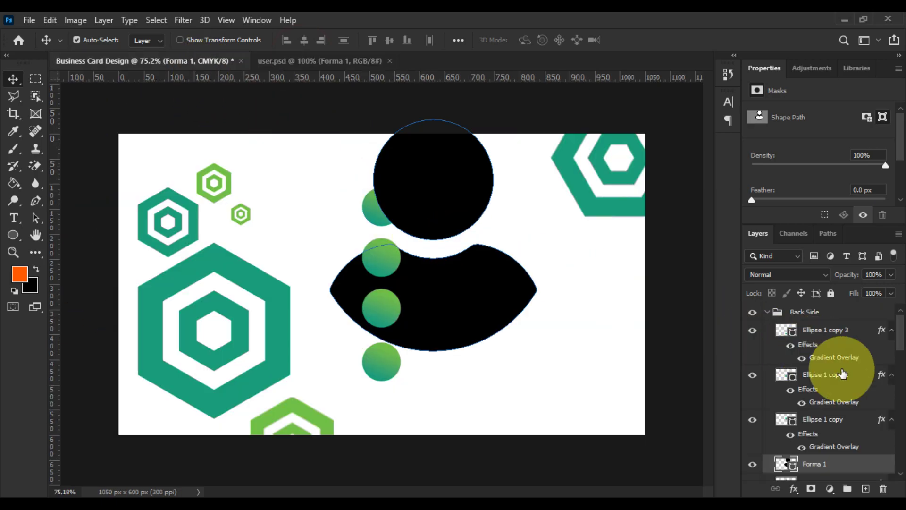
pyautogui.moveTo(853, 463); pyautogui.dragTo(817, 331)
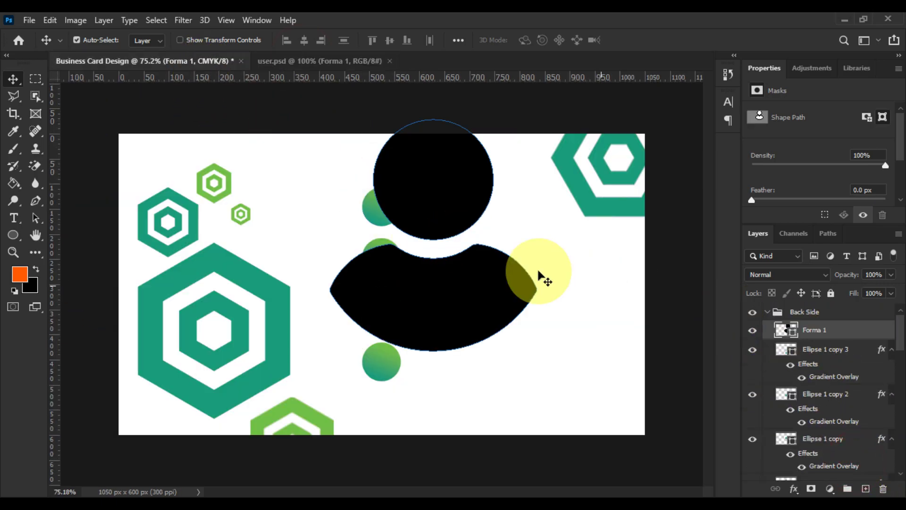
# Step: Scale the user icon down to slightly larger than one of the gradient circles
pyautogui.hotkey('ctrl', 't')
pyautogui.moveTo(535, 119); pyautogui.dragTo(430, 192)
pyautogui.press('Return')
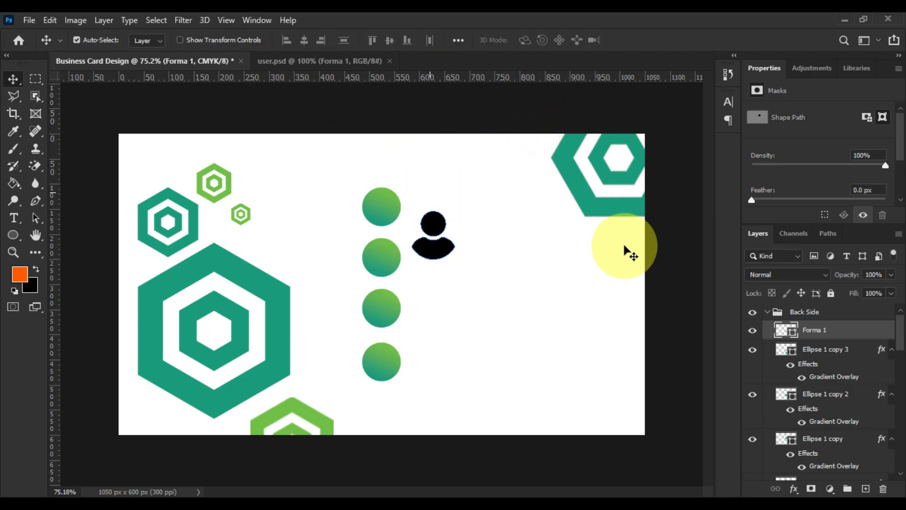
# Step: Identify the circle layers by toggling their visibility, and move the user icon's layer directly above Ellipse 1
pyautogui.click(834, 352)
pyautogui.click(752, 352)
pyautogui.click(752, 351)
pyautogui.click(752, 351)
pyautogui.click(751, 352)
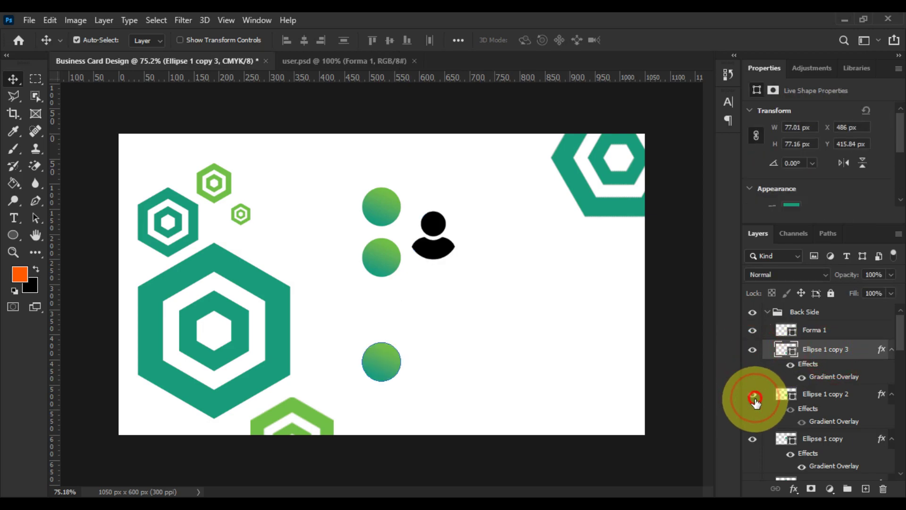
pyautogui.click(753, 396)
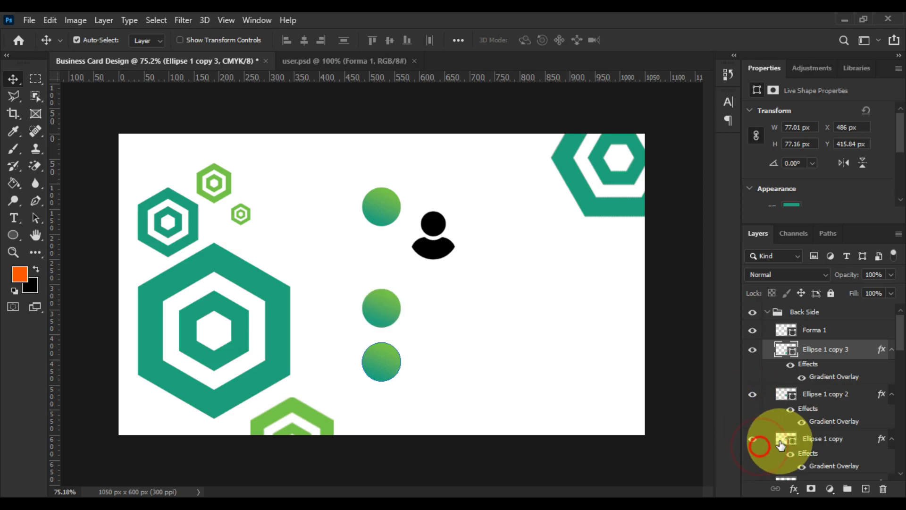
pyautogui.click(753, 440)
pyautogui.moveTo(830, 333); pyautogui.dragTo(780, 419)
# Step: Shrink the user icon to fit inside the topmost circle and centre it there
pyautogui.moveTo(558, 312); pyautogui.dragTo(438, 231)
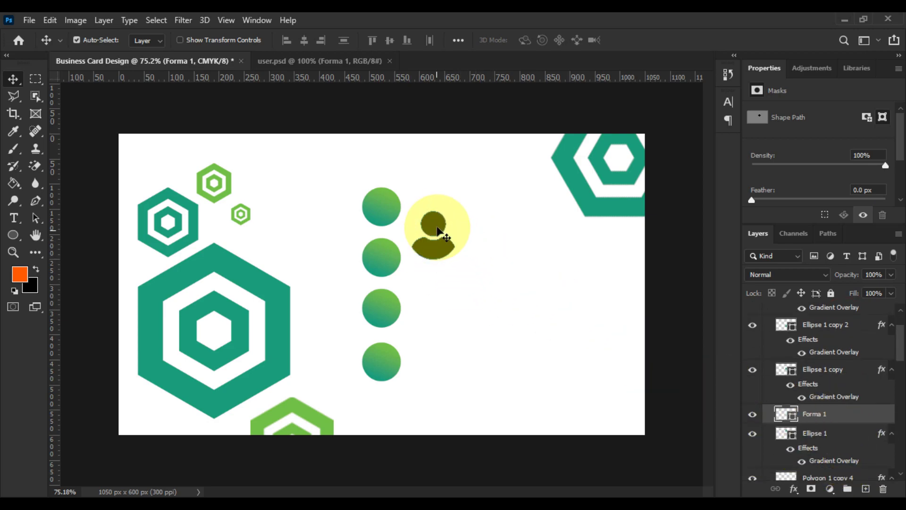
pyautogui.hotkey('ctrl', 't')
pyautogui.scroll(4, 434, 223)
pyautogui.moveTo(478, 190); pyautogui.dragTo(465, 205)
pyautogui.scroll(4, 458, 209)
pyautogui.moveTo(465, 258); pyautogui.dragTo(369, 172)
pyautogui.press('Return')
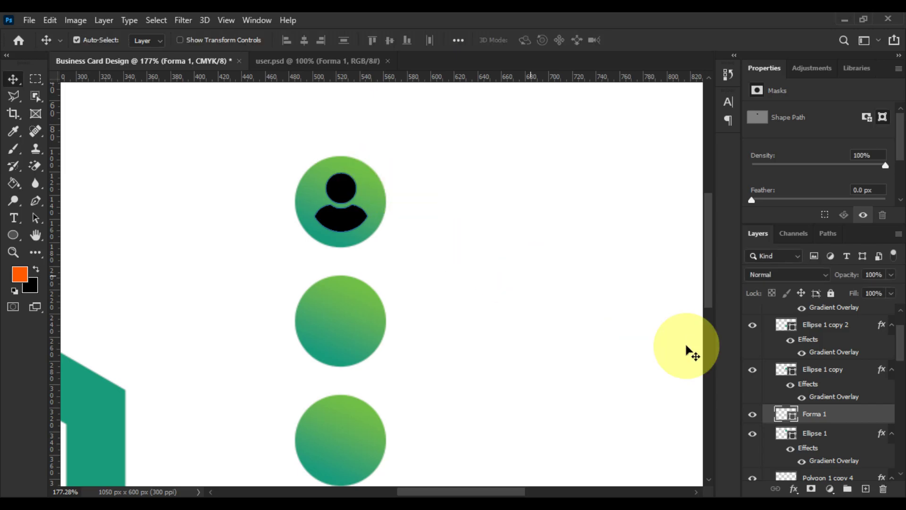
# Step: Change the user icon's fill colour to white (ffffff)
pyautogui.doubleClick(779, 413)
pyautogui.click(472, 113)
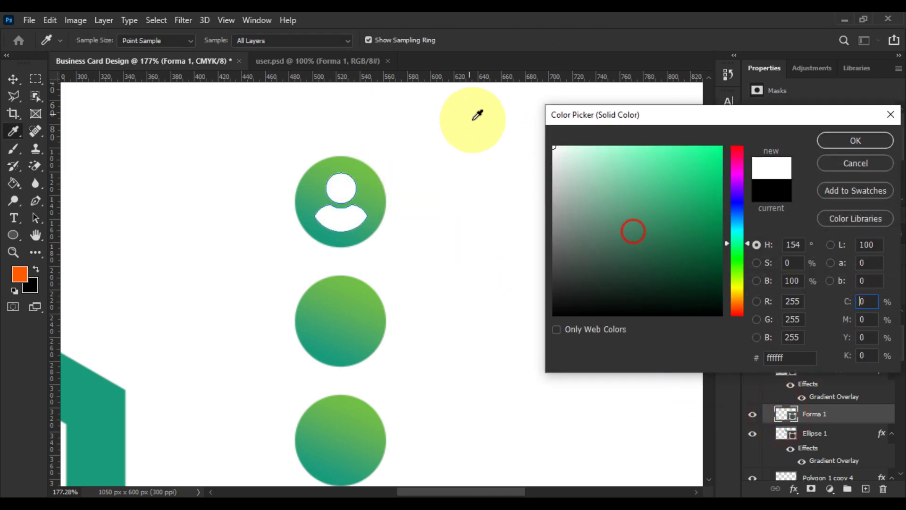
pyautogui.click(856, 141)
pyautogui.click(551, 203)
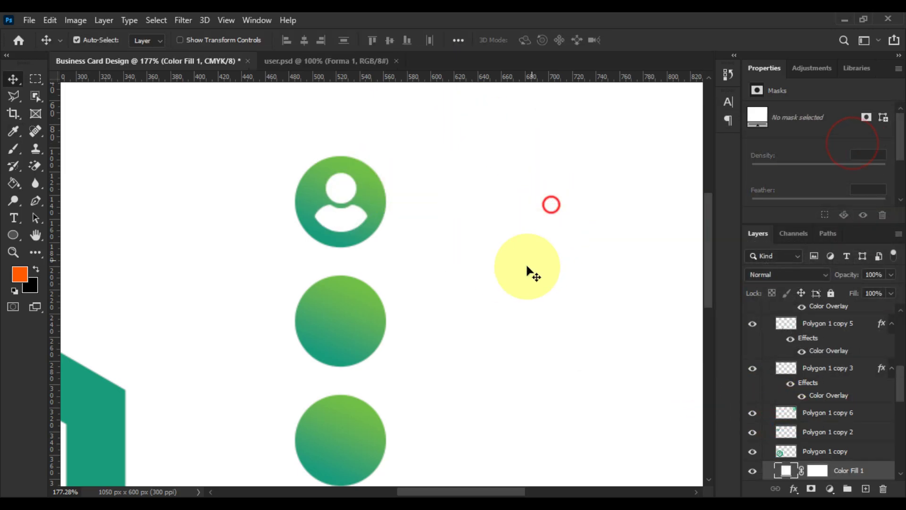
# Step: Copy the phone icon from call.psd onto the card, scale it to 10.84% and centre it over the second circle
pyautogui.hotkey('ctrl', '0')
pyautogui.scroll(1, 524, 279)
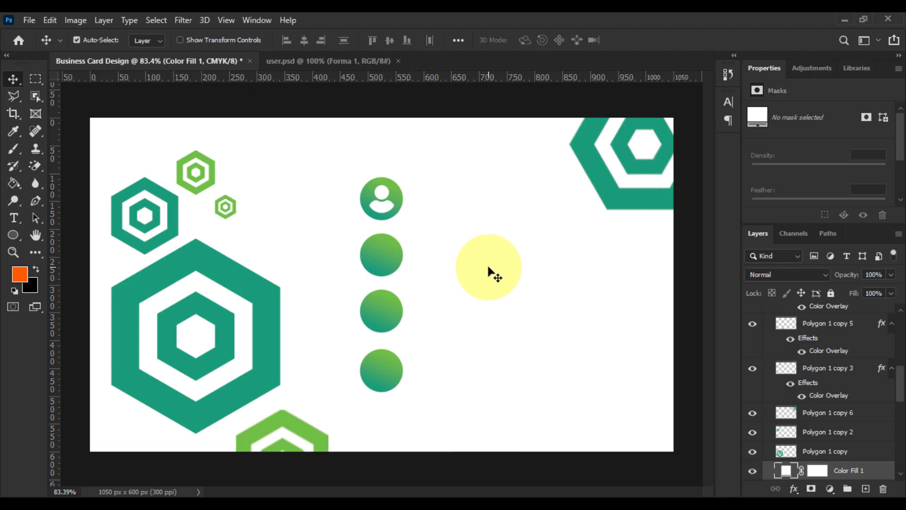
pyautogui.click(310, 60)
pyautogui.moveTo(331, 172); pyautogui.dragTo(390, 269)
pyautogui.hotkey('ctrl', 't')
pyautogui.moveTo(456, 151); pyautogui.dragTo(369, 248)
pyautogui.scroll(5, 393, 256)
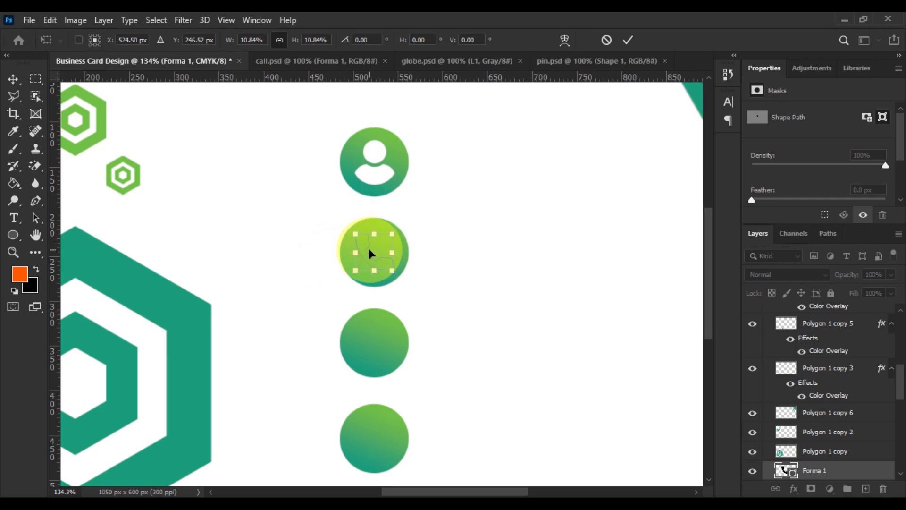
pyautogui.press('Return')
# Step: Move the phone icon's layer directly above Ellipse 1 copy and change its fill colour to white (ffffff)
pyautogui.moveTo(826, 473); pyautogui.dragTo(842, 429)
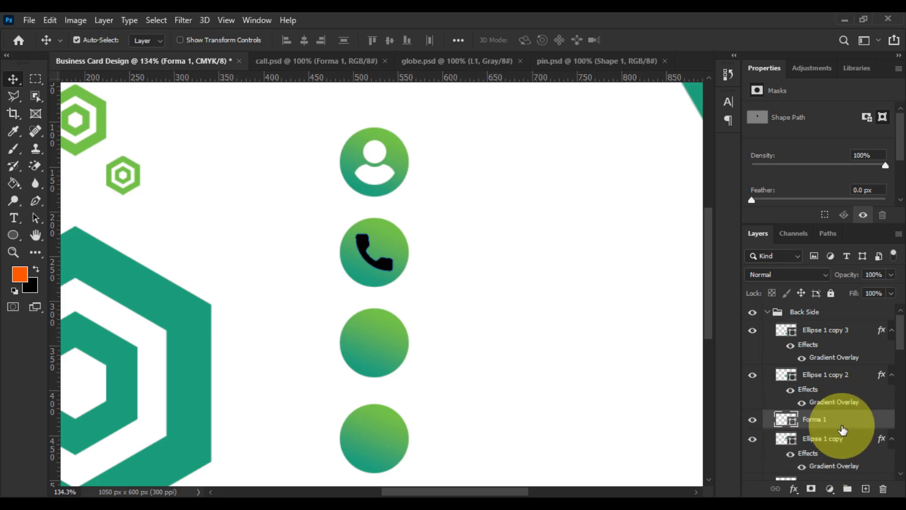
pyautogui.doubleClick(784, 421)
pyautogui.moveTo(586, 172); pyautogui.dragTo(461, 125)
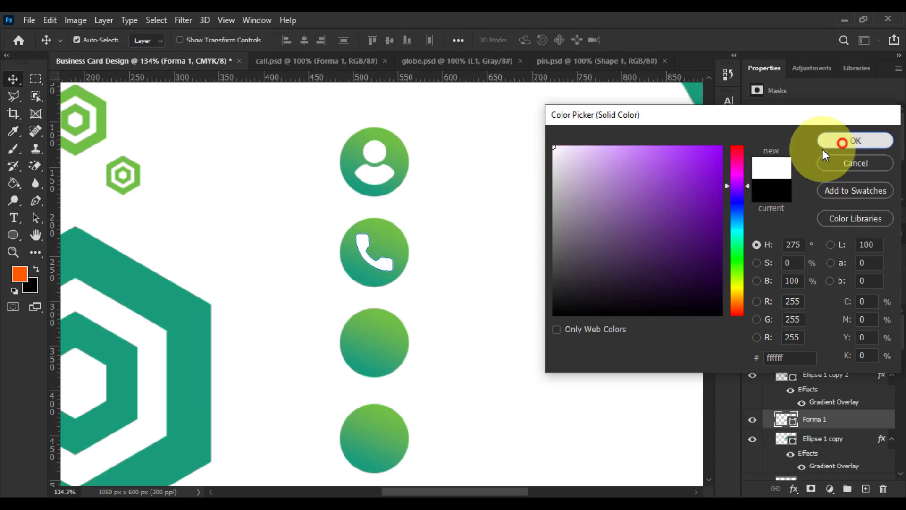
pyautogui.click(837, 142)
pyautogui.press('v')
pyautogui.click(530, 245)
# Step: Copy the globe icon from globe.psd onto the card, placing it around the third circle
pyautogui.scroll(-3, 529, 255)
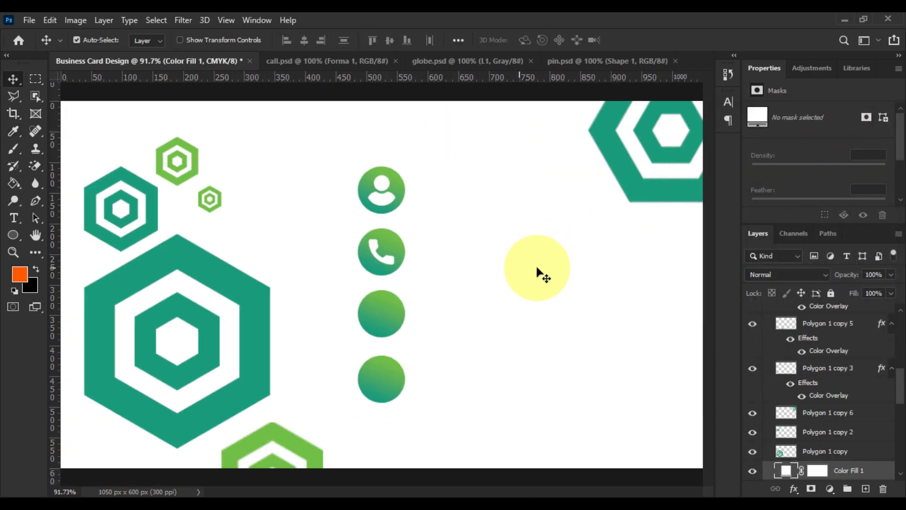
pyautogui.scroll(1, 479, 269)
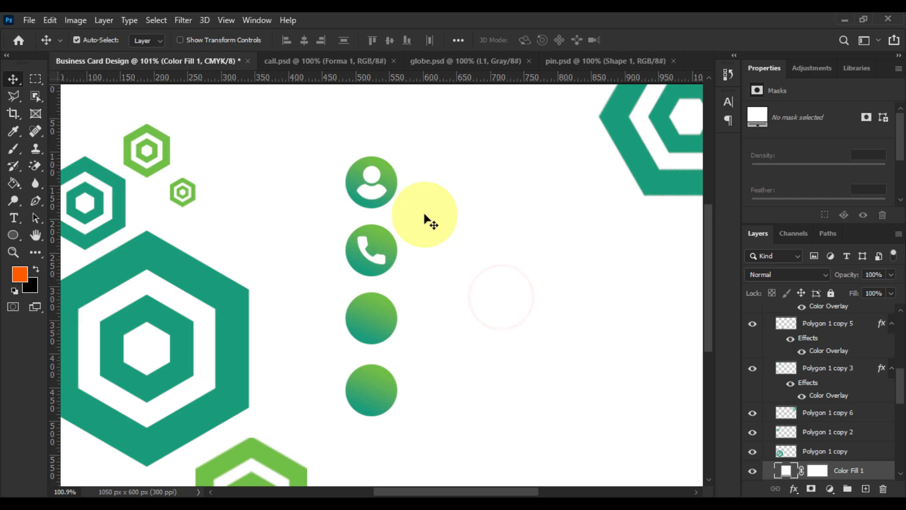
pyautogui.click(465, 61)
pyautogui.moveTo(366, 212); pyautogui.dragTo(383, 321)
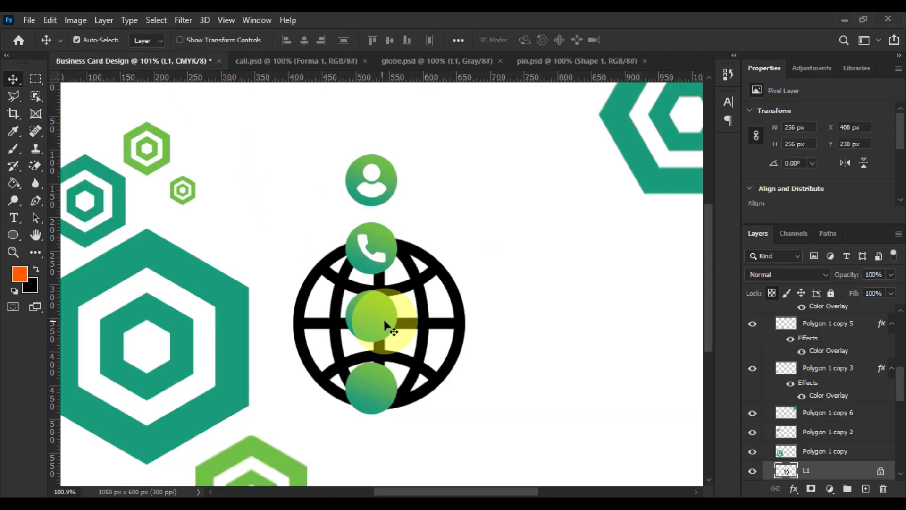
# Step: Scale the globe icon down to 80 px wide and move its layer directly above Ellipse 1 copy 2
pyautogui.hotkey('ctrl', 't')
pyautogui.moveTo(466, 237); pyautogui.dragTo(418, 302)
pyautogui.press('Return')
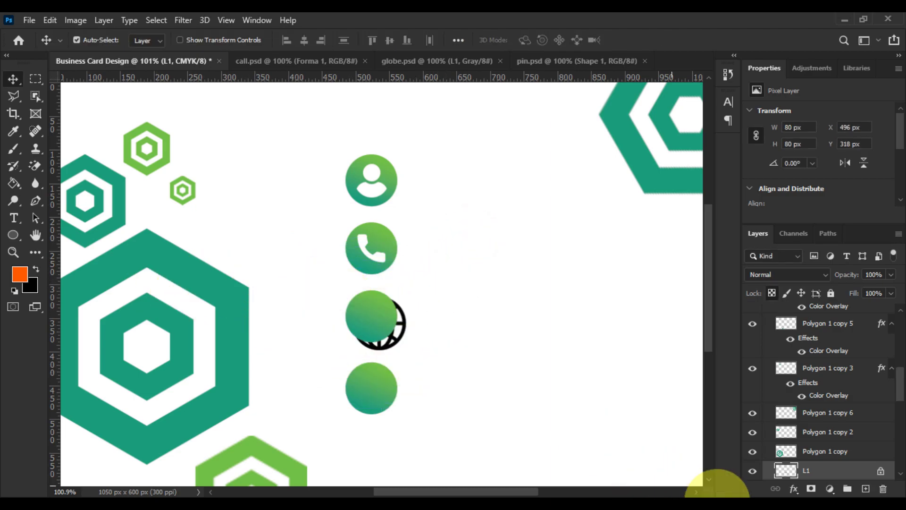
pyautogui.moveTo(855, 472); pyautogui.dragTo(828, 375)
# Step: Scale the globe icon to 61.58% and align it to the centre of the third circle, horizontally and vertically
pyautogui.hotkey('ctrl', 't')
pyautogui.scroll(2, 410, 315)
pyautogui.moveTo(410, 293); pyautogui.dragTo(368, 312)
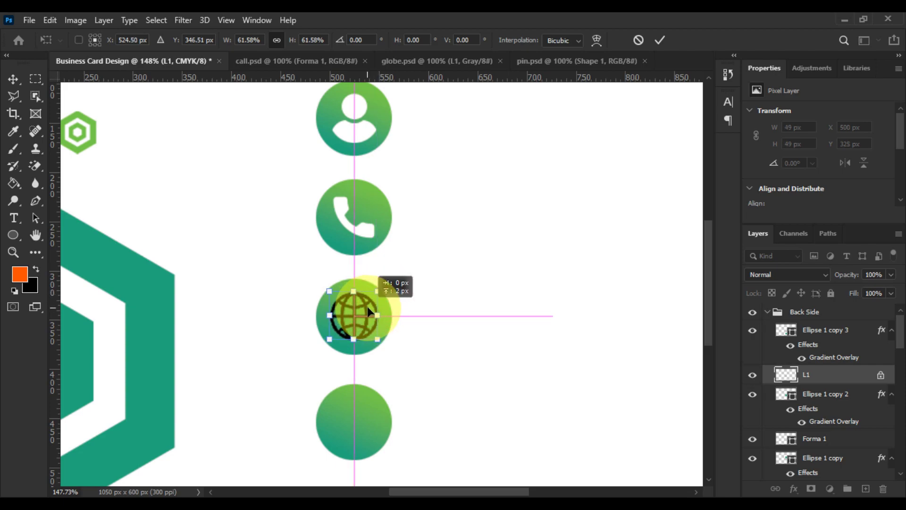
pyautogui.press('Return')
pyautogui.click(830, 391)
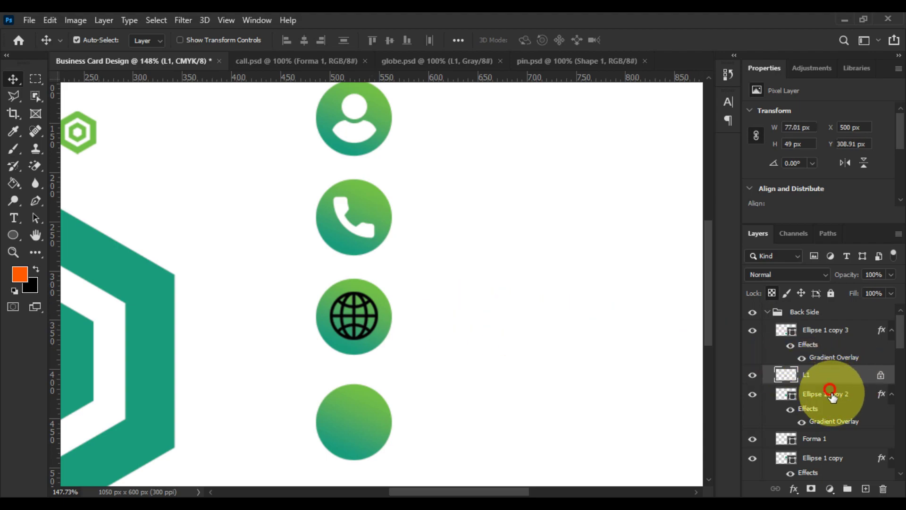
pyautogui.click(305, 40)
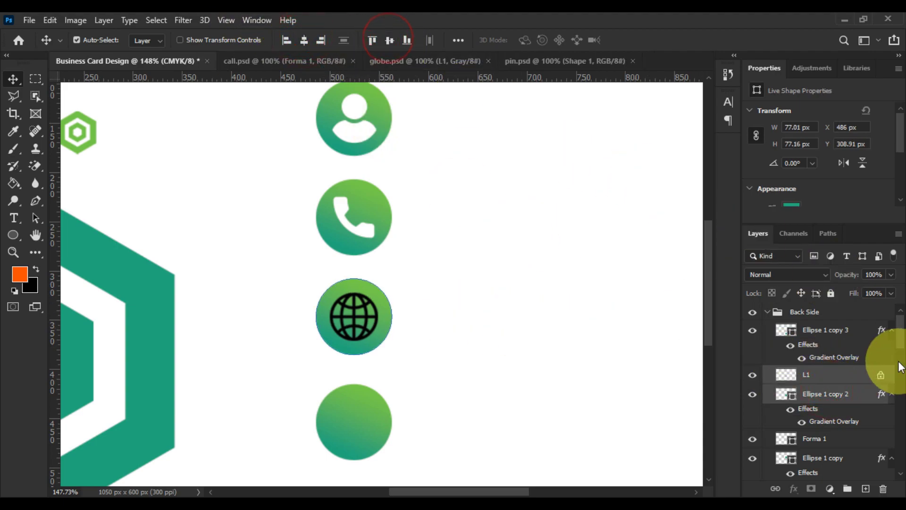
# Step: Add a white (ffffff) Color Overlay to the globe icon's layer L1
pyautogui.rightClick(830, 375)
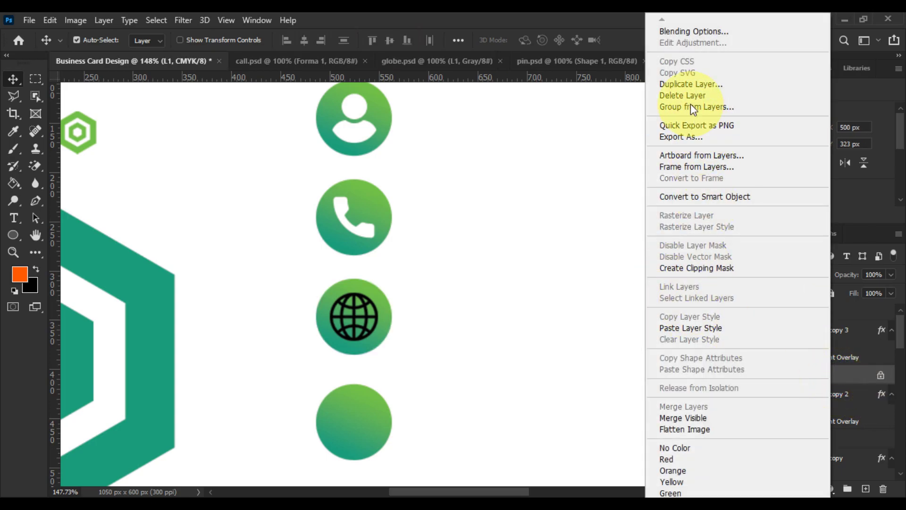
pyautogui.click(694, 31)
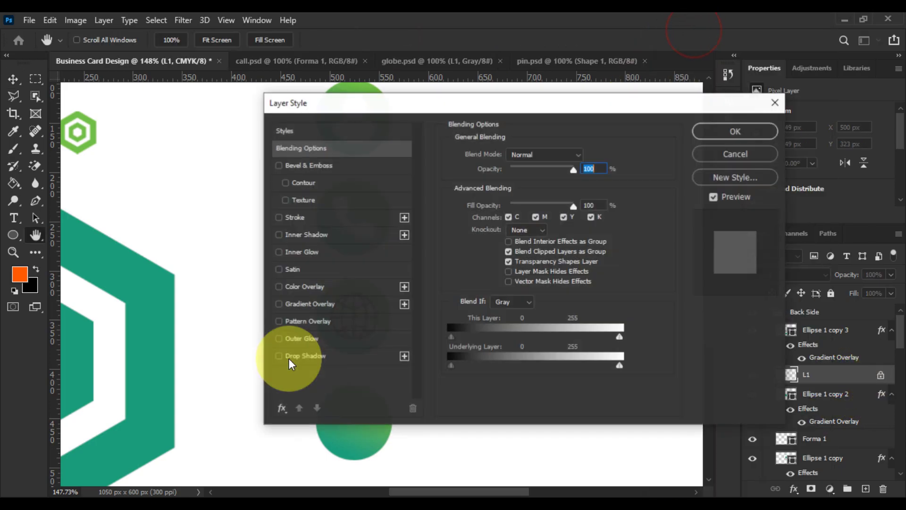
pyautogui.click(302, 286)
pyautogui.click(590, 154)
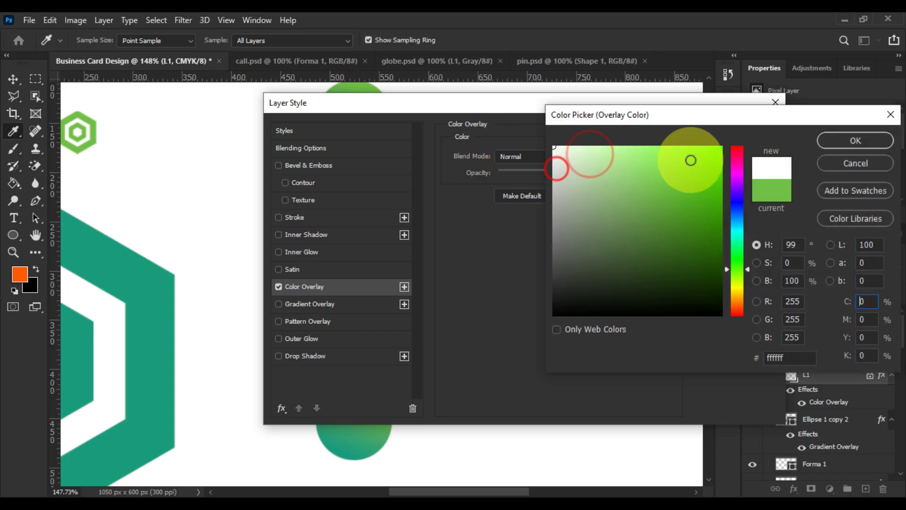
pyautogui.click(853, 139)
pyautogui.click(737, 131)
pyautogui.scroll(-3, 491, 196)
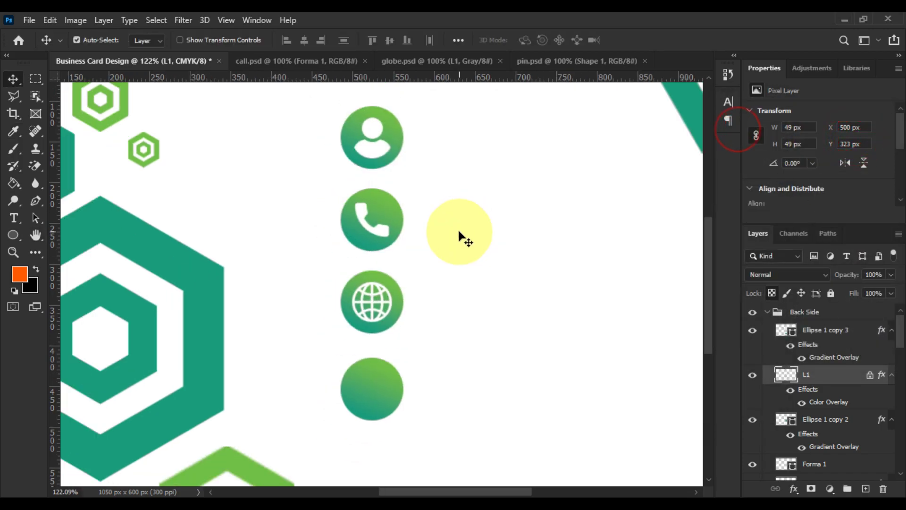
# Step: Copy the pin icon from pin.psd onto the card, shrink it to fit the fourth circle and move its layer directly above Ellipse 1 copy 3
pyautogui.click(570, 61)
pyautogui.moveTo(380, 151); pyautogui.dragTo(392, 363)
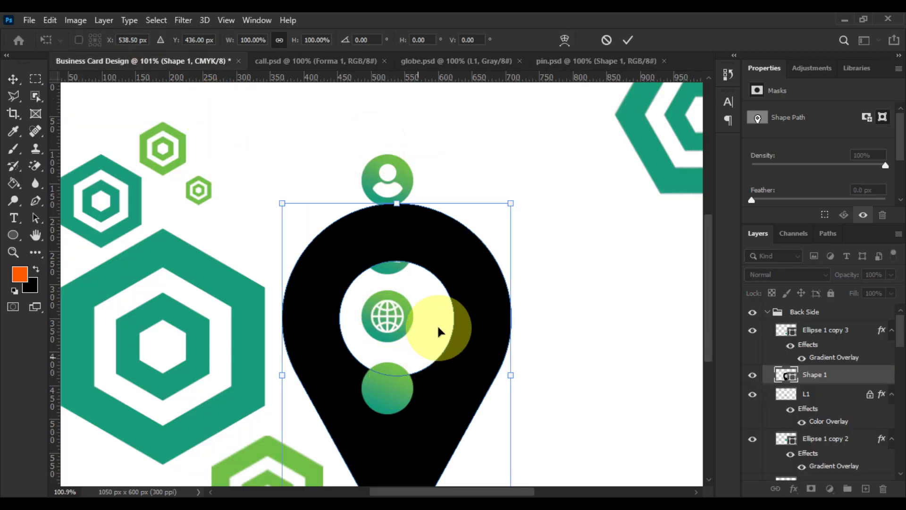
pyautogui.moveTo(511, 204); pyautogui.dragTo(430, 377)
pyautogui.press('Return')
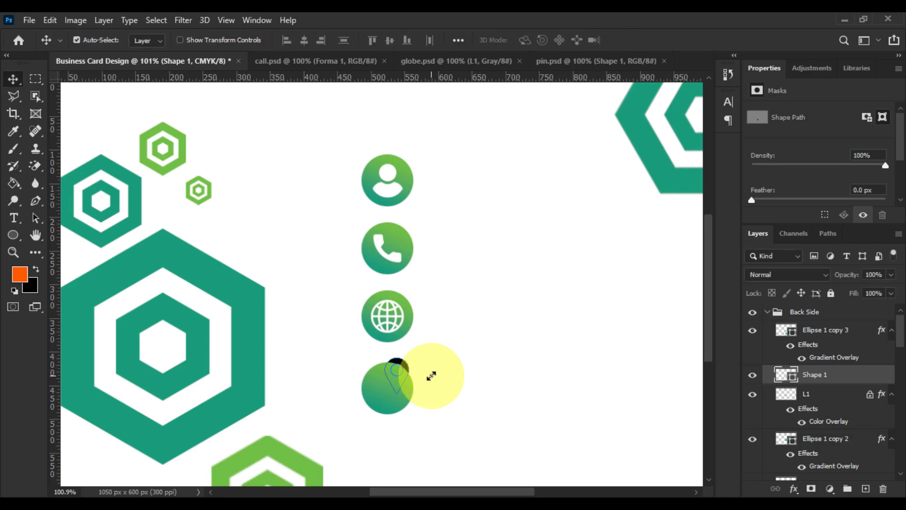
pyautogui.moveTo(822, 375); pyautogui.dragTo(849, 328)
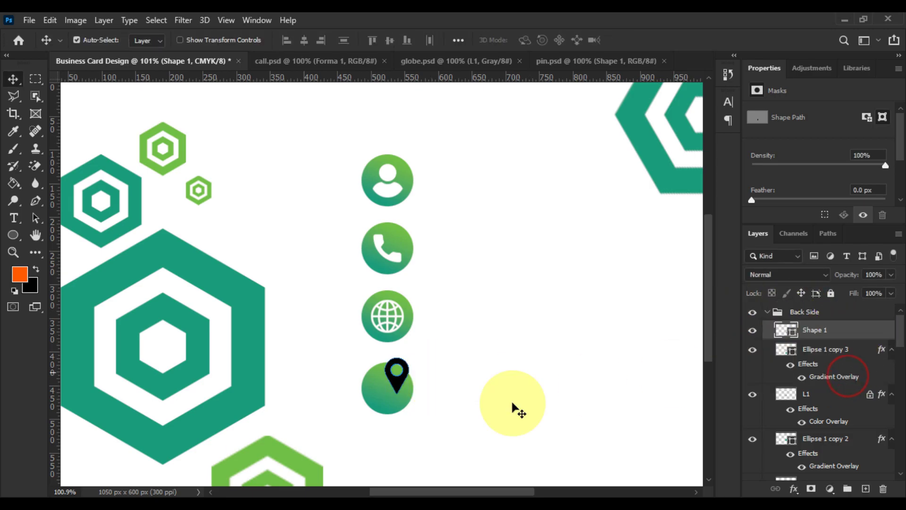
# Step: Position the pin icon over the fourth circle and align the two by their horizontal and vertical centres
pyautogui.scroll(3, 425, 406)
pyautogui.hotkey('ctrl', 't')
pyautogui.moveTo(354, 359); pyautogui.dragTo(344, 369)
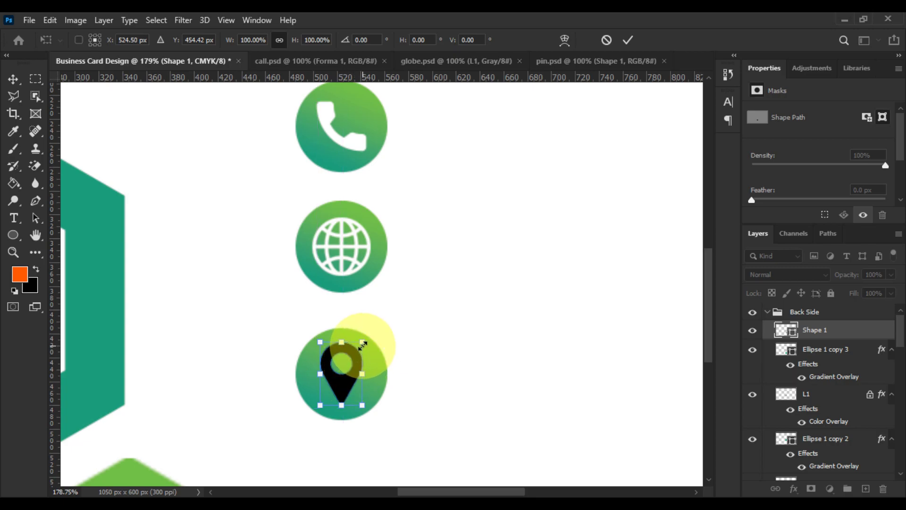
pyautogui.press('Return')
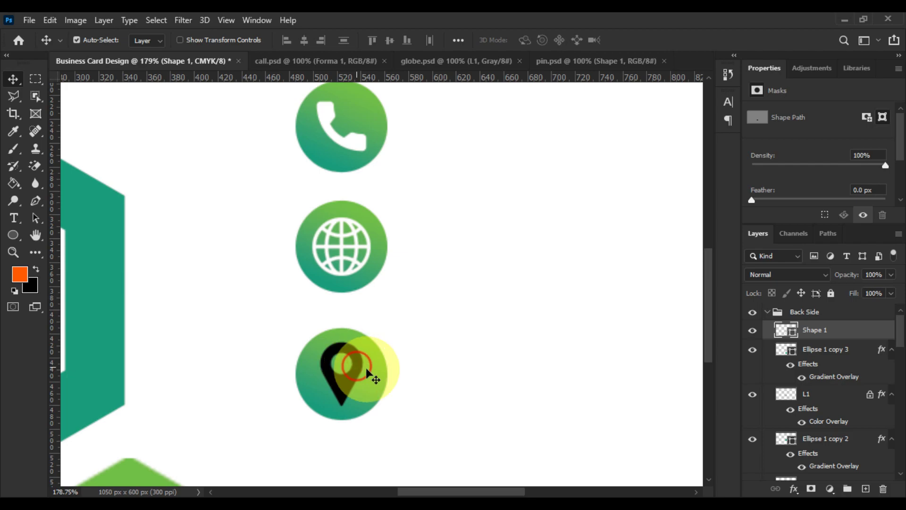
pyautogui.keyDown('ctrl'); pyautogui.click(823, 354); pyautogui.keyUp('ctrl')
pyautogui.click(305, 40)
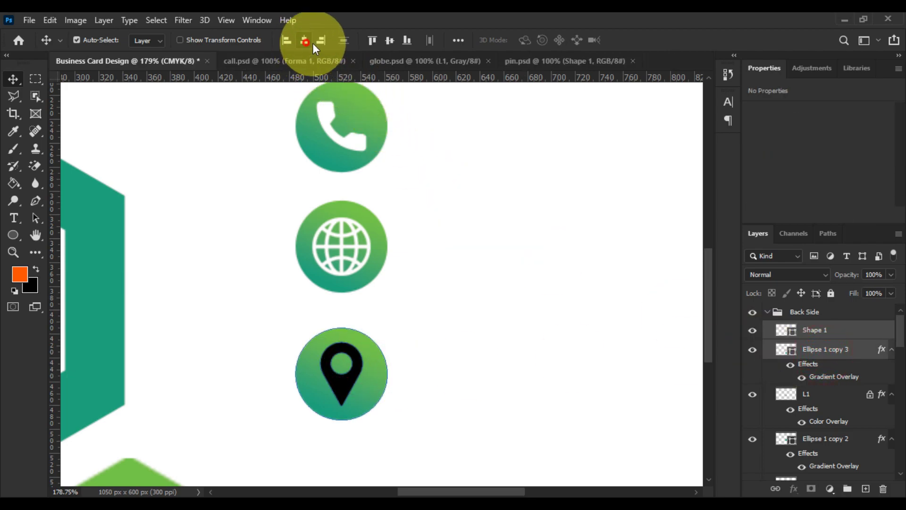
pyautogui.click(389, 40)
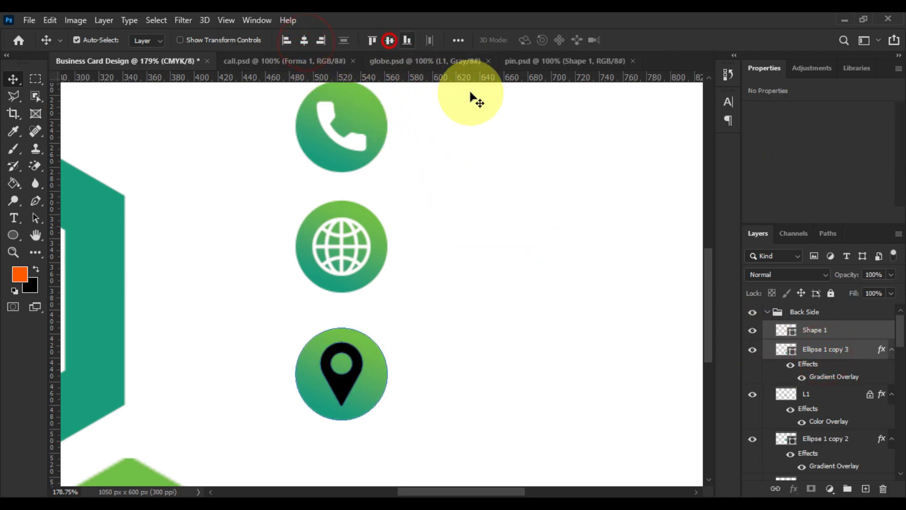
# Step: Change the pin icon's fill colour to white (ffffff)
pyautogui.click(847, 333)
pyautogui.click(778, 332)
pyautogui.click(778, 332)
pyautogui.moveTo(615, 186); pyautogui.dragTo(586, 115)
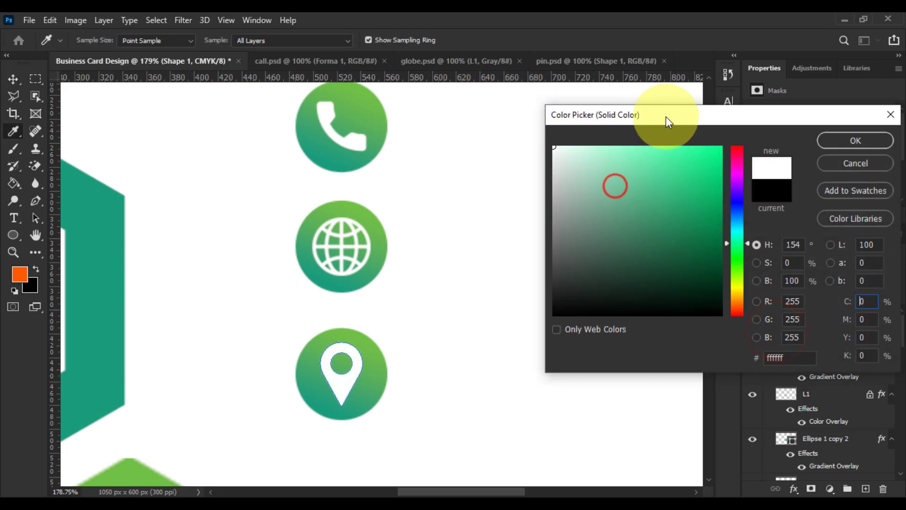
pyautogui.click(833, 138)
pyautogui.click(455, 277)
pyautogui.scroll(-5, 455, 277)
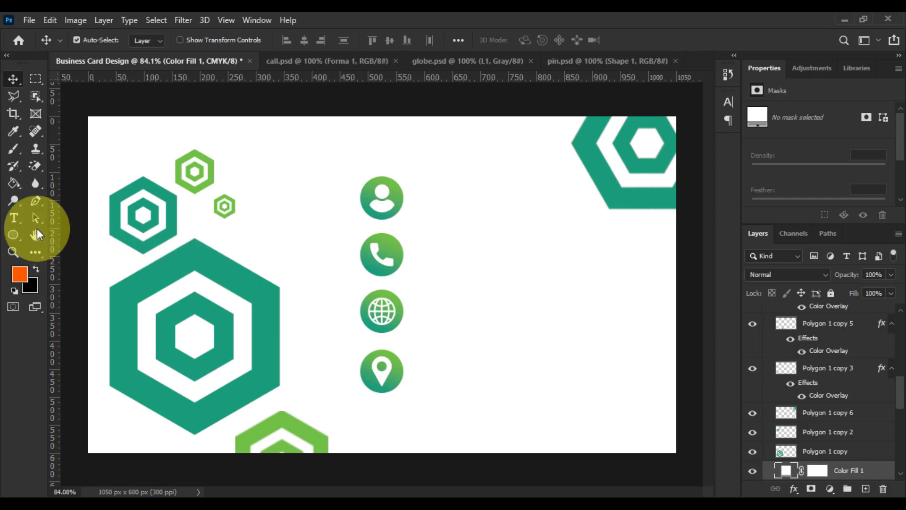
# Step: Add the cardholder's full name in capitals as black (000000) Montserrat Regular text at 7.36 pt beside the contact icons
pyautogui.press('t')
pyautogui.click(448, 258)
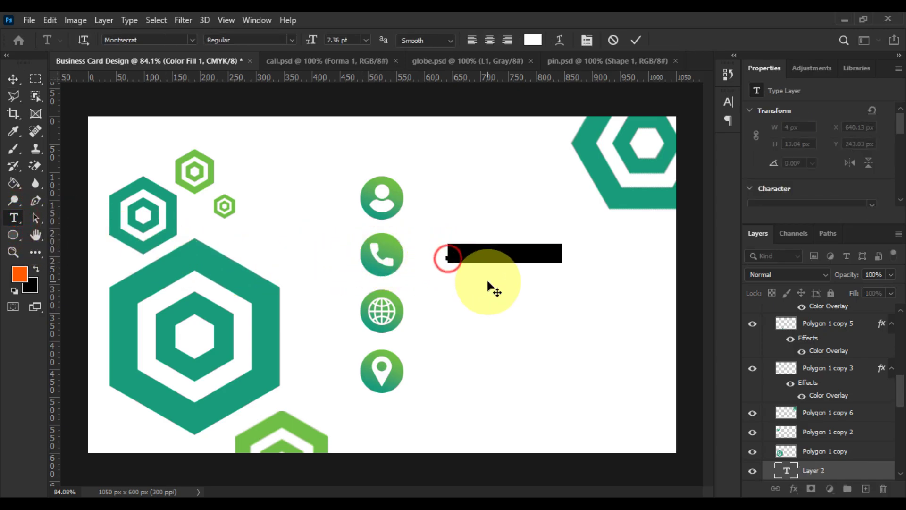
pyautogui.press('BackSpace')
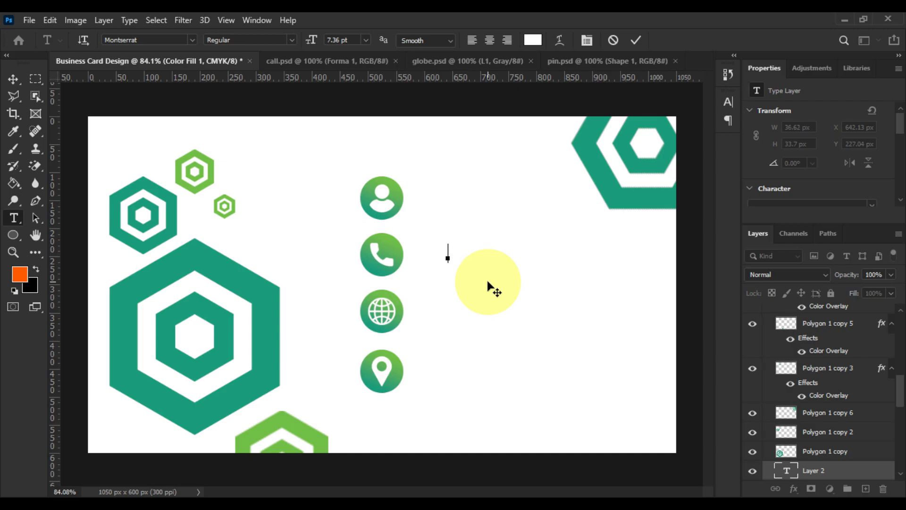
pyautogui.click(533, 40)
pyautogui.moveTo(605, 235); pyautogui.dragTo(521, 339)
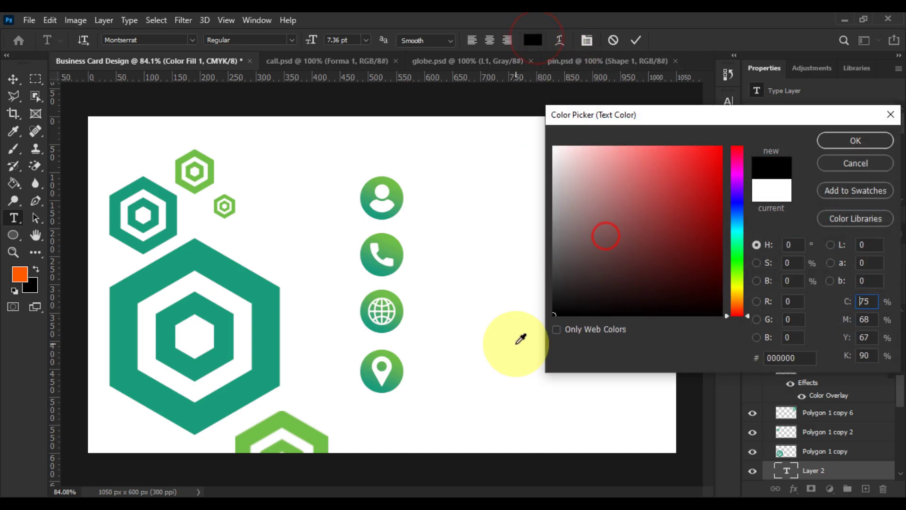
pyautogui.click(832, 139)
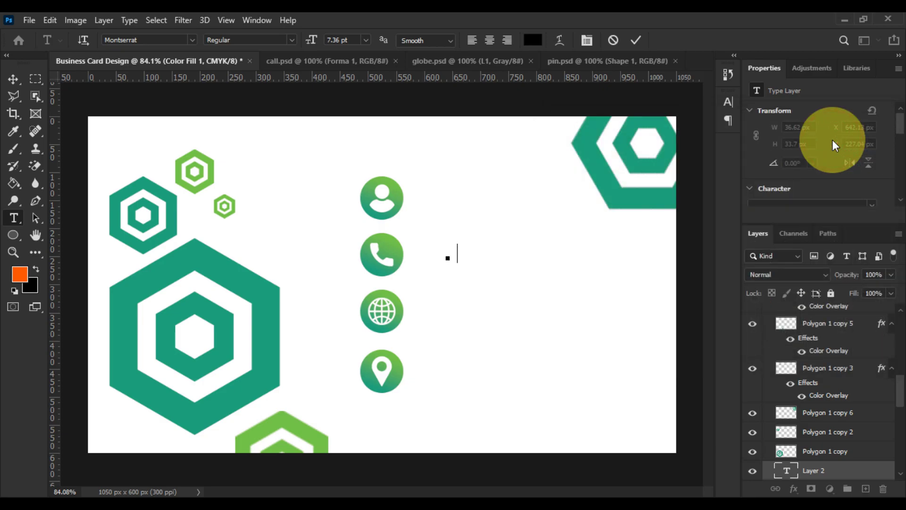
pyautogui.write('Joh')
pyautogui.press('BackSpace')
pyautogui.press('BackSpace')
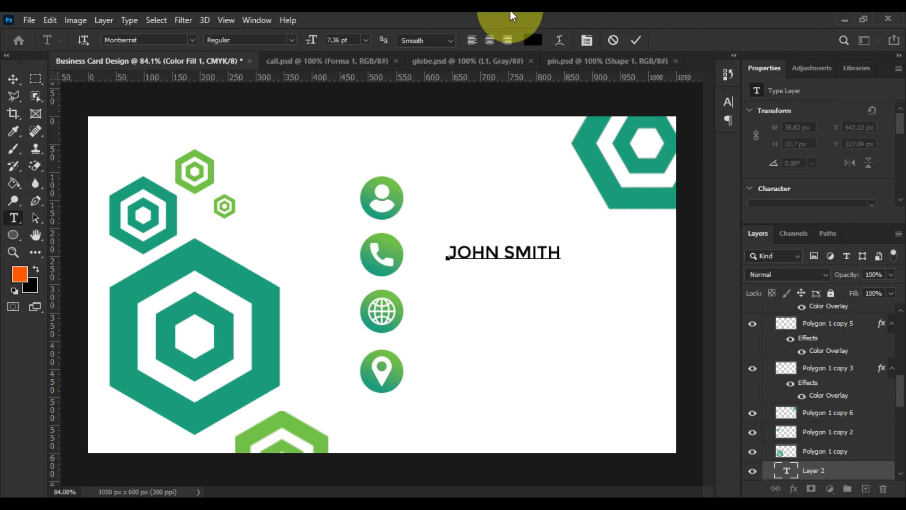
# Step: Move the name text beside the user icon, near the circle's upper half
pyautogui.click(14, 80)
pyautogui.scroll(5, 355, 204)
pyautogui.moveTo(505, 270); pyautogui.dragTo(447, 219)
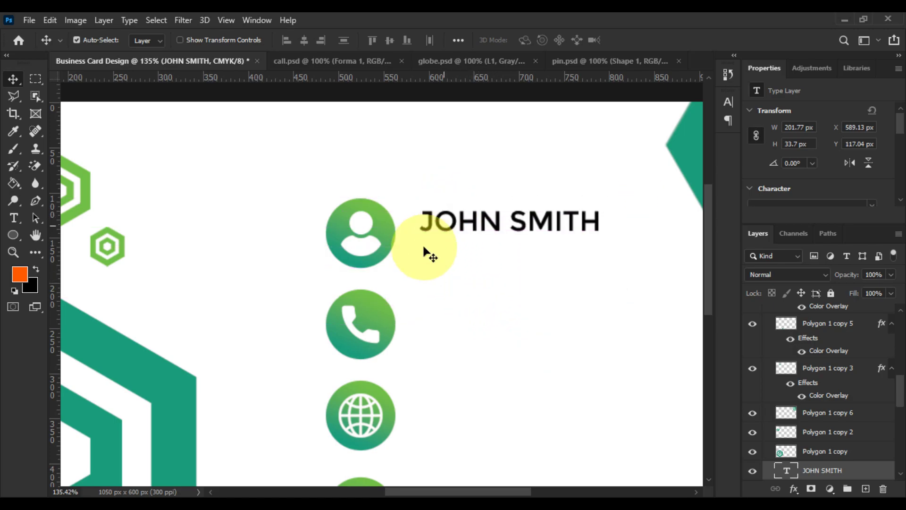
# Step: Add the text "Editor" below the name and set its font to Nexa Light
pyautogui.click(10, 220)
pyautogui.click(465, 322)
pyautogui.write('e')
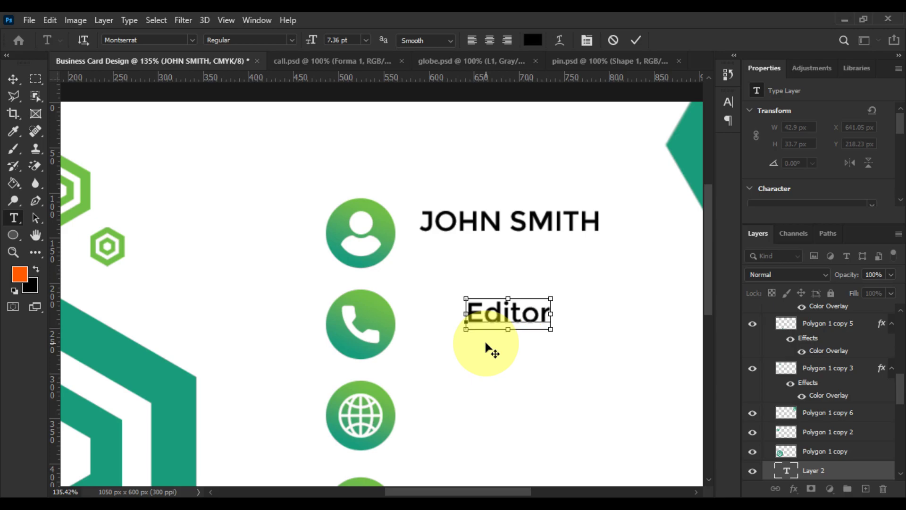
pyautogui.hotkey('ctrl', 'a')
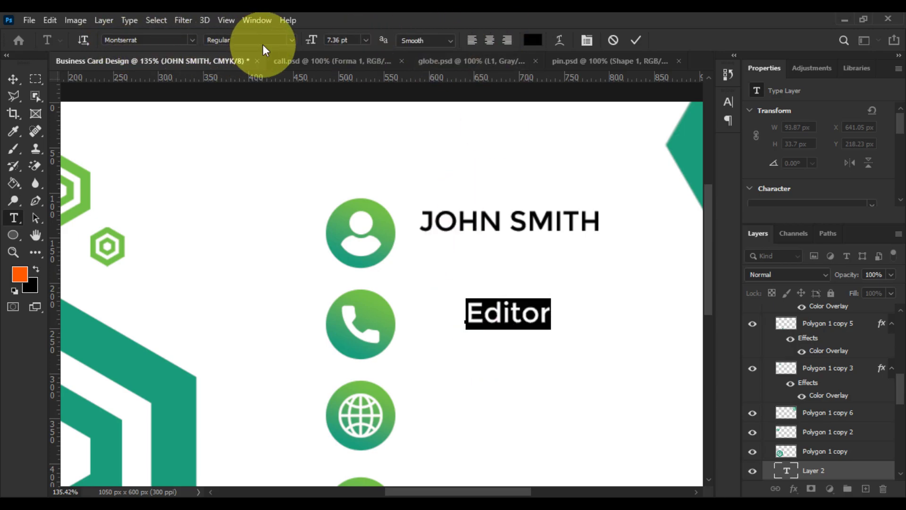
pyautogui.click(292, 40)
pyautogui.click(292, 41)
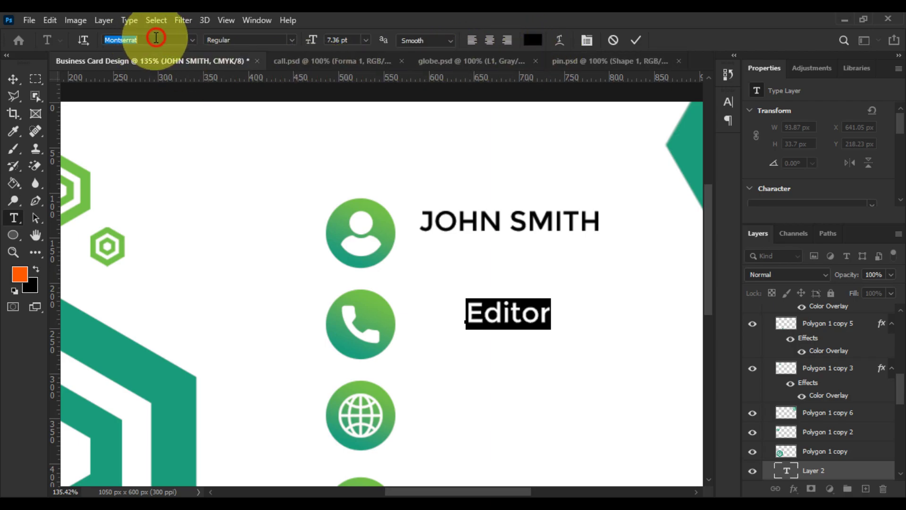
pyautogui.write('nexa')
pyautogui.press('Down')
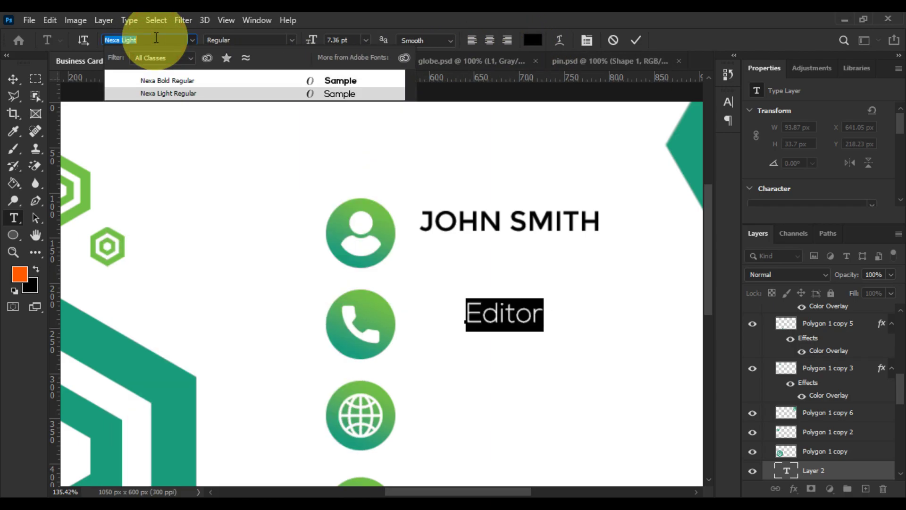
pyautogui.press('Return')
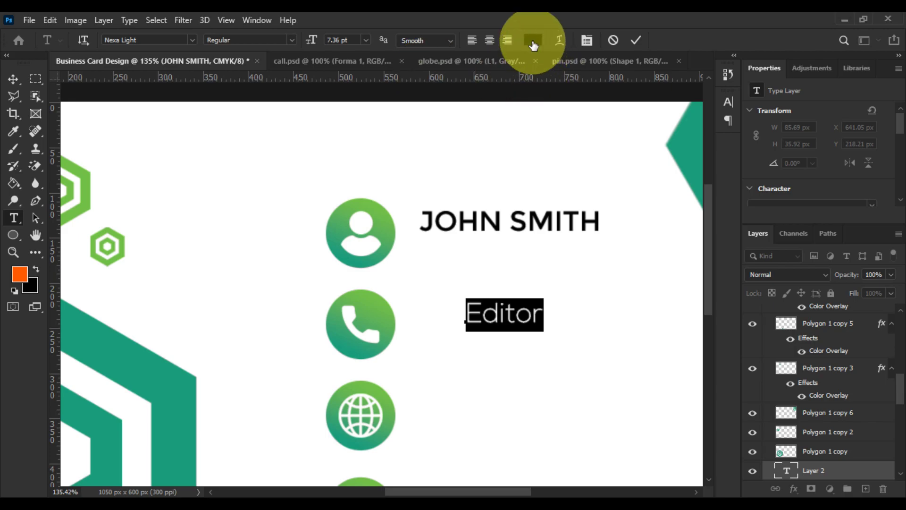
# Step: Set the "Editor" text's colour to grey (626262)
pyautogui.click(533, 39)
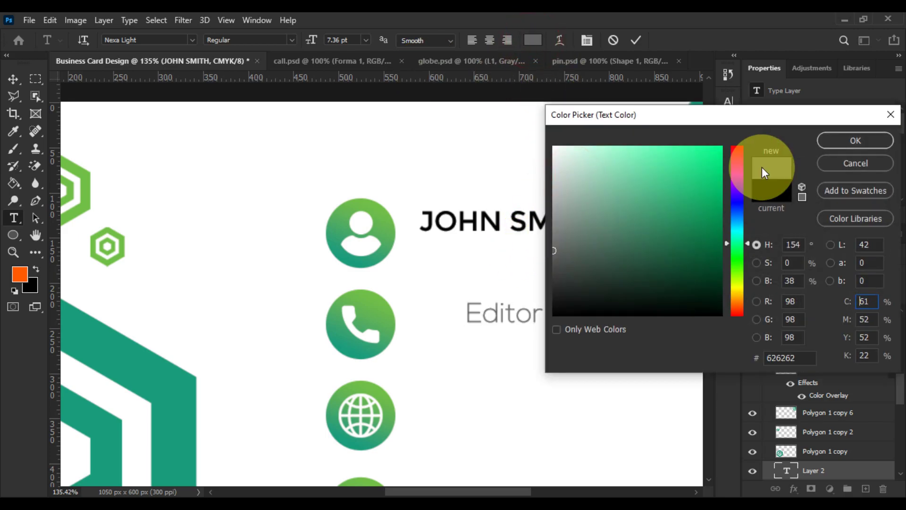
pyautogui.click(858, 141)
pyautogui.click(11, 79)
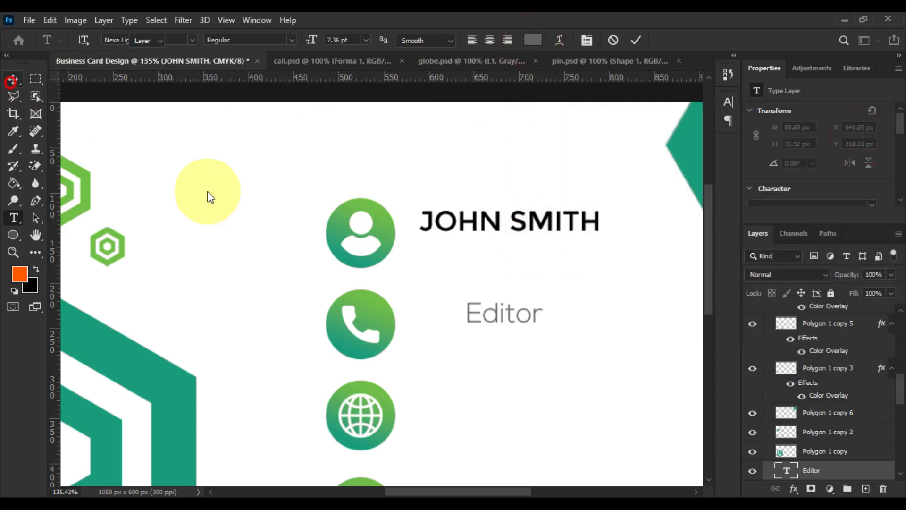
# Step: Scale the "Editor" text down to about 38 px wide and place it directly beneath the name, aligned to its left edge
pyautogui.hotkey('ctrl', 't')
pyautogui.moveTo(542, 316); pyautogui.dragTo(441, 243)
pyautogui.scroll(5, 441, 244)
pyautogui.press('Return')
pyautogui.hotkey('ctrl', '0')
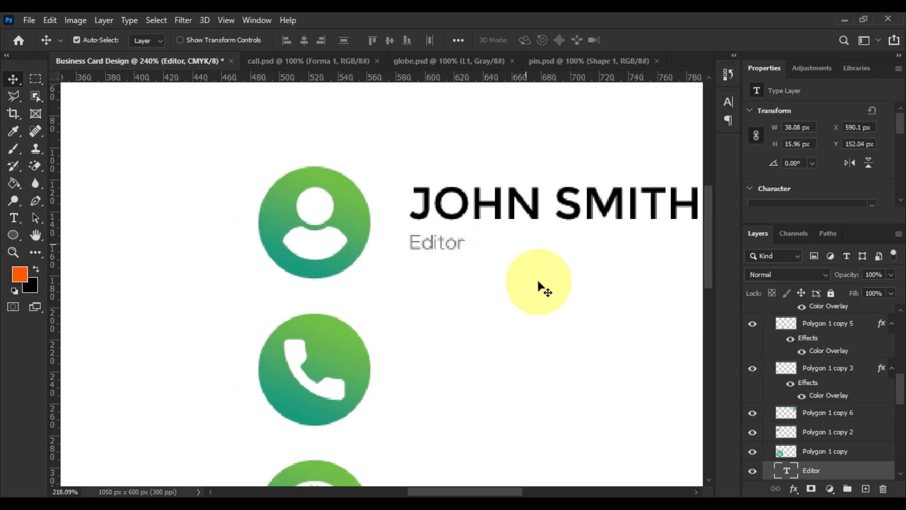
# Step: Replace the "Editor" text below the name with "Graphic Designer"
pyautogui.scroll(3, 501, 259)
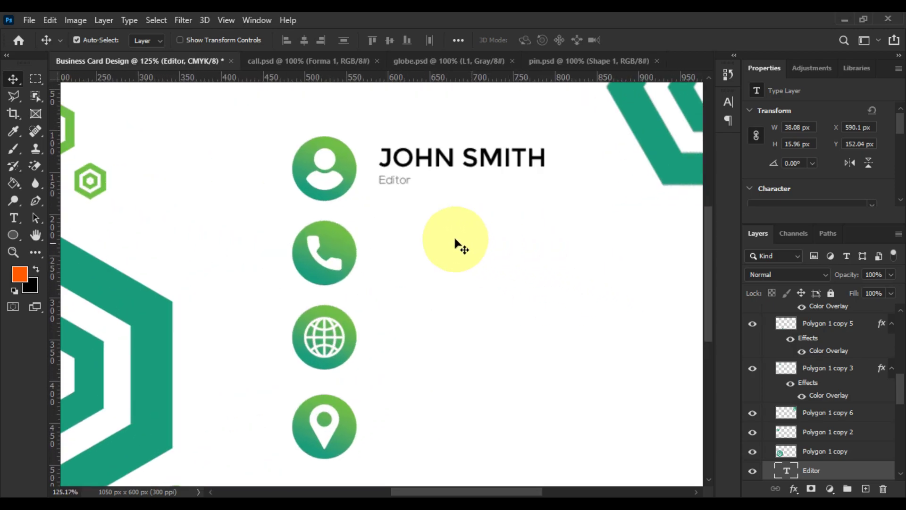
pyautogui.click(14, 220)
pyautogui.scroll(3, 415, 182)
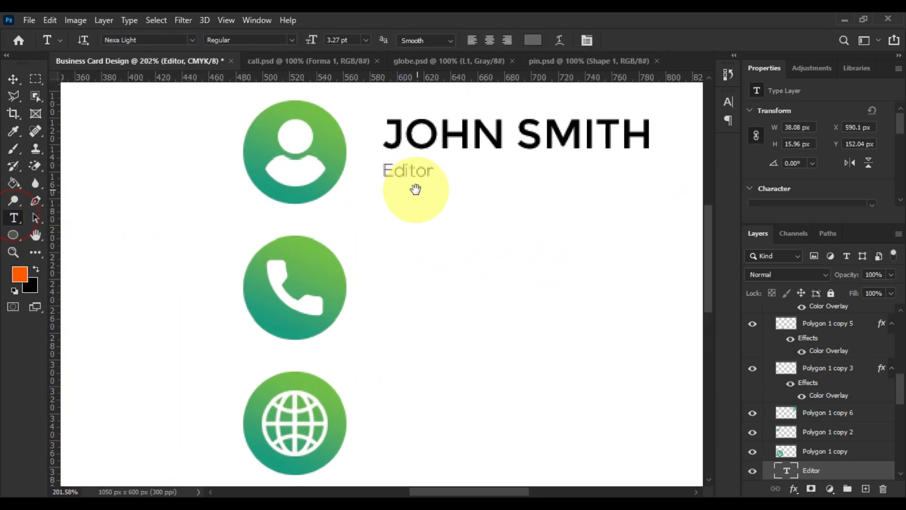
pyautogui.doubleClick(367, 244)
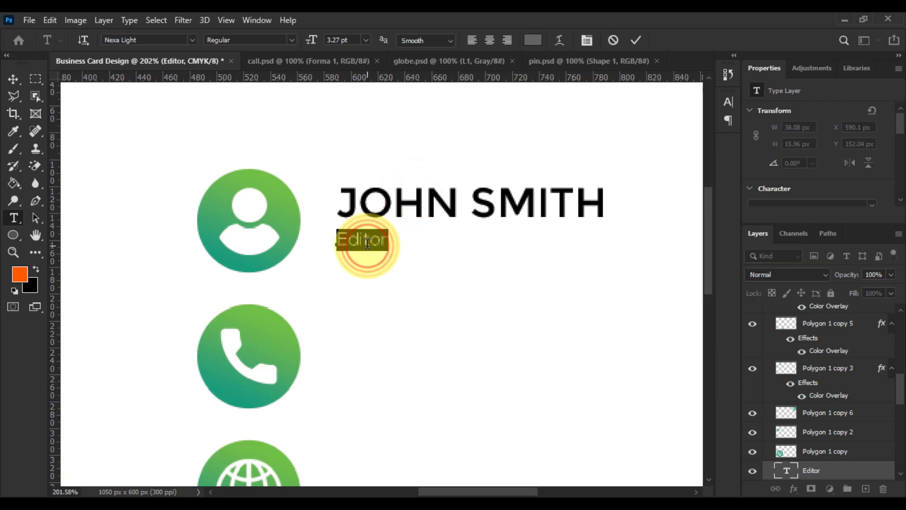
pyautogui.write('Graphic D')
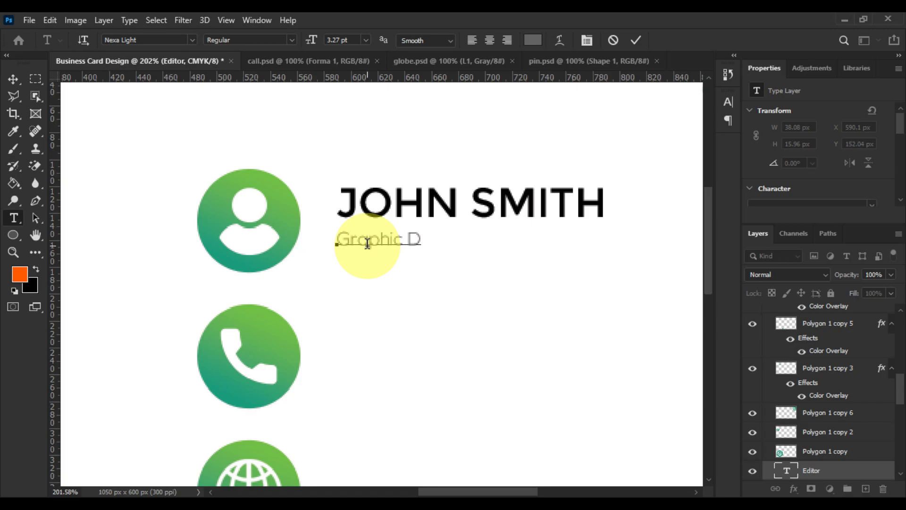
pyautogui.write('esigner')
# Step: Set the font of the whole "Graphic Designer" text to Nexa Bold
pyautogui.hotkey('ctrl', 'a')
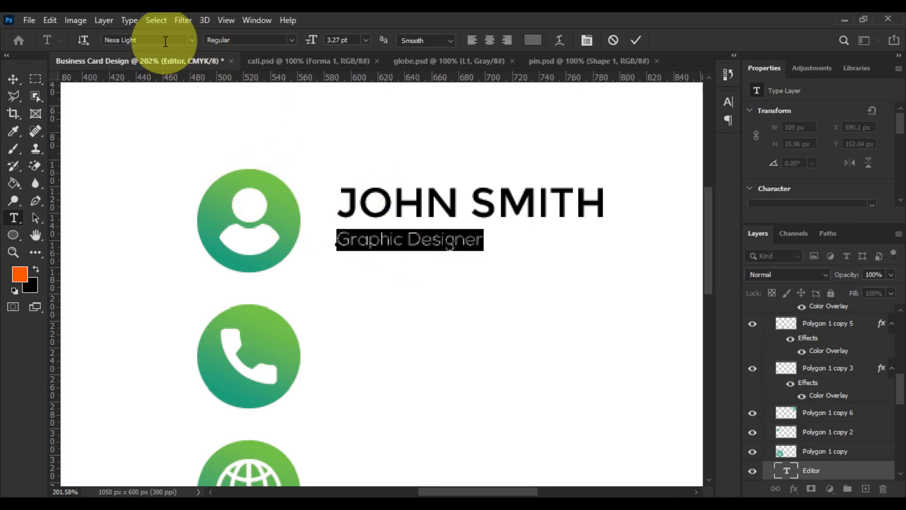
pyautogui.click(192, 41)
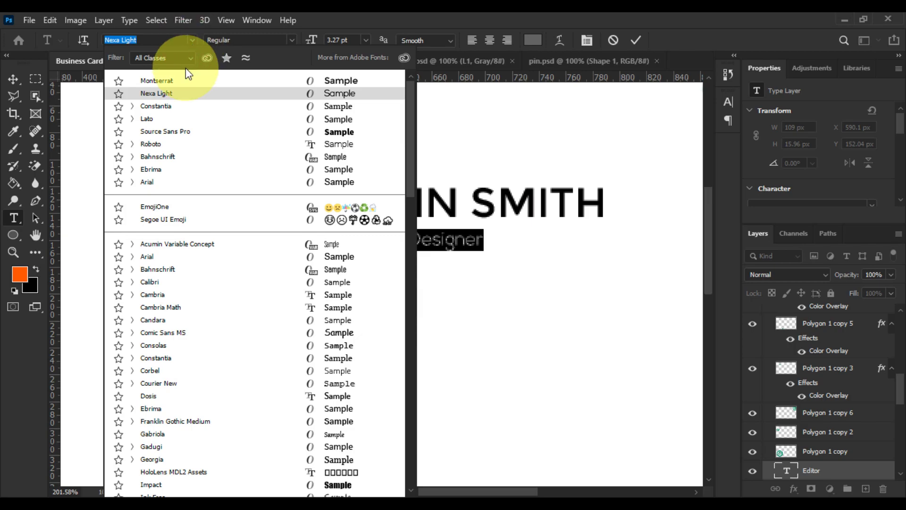
pyautogui.click(172, 92)
pyautogui.write('n')
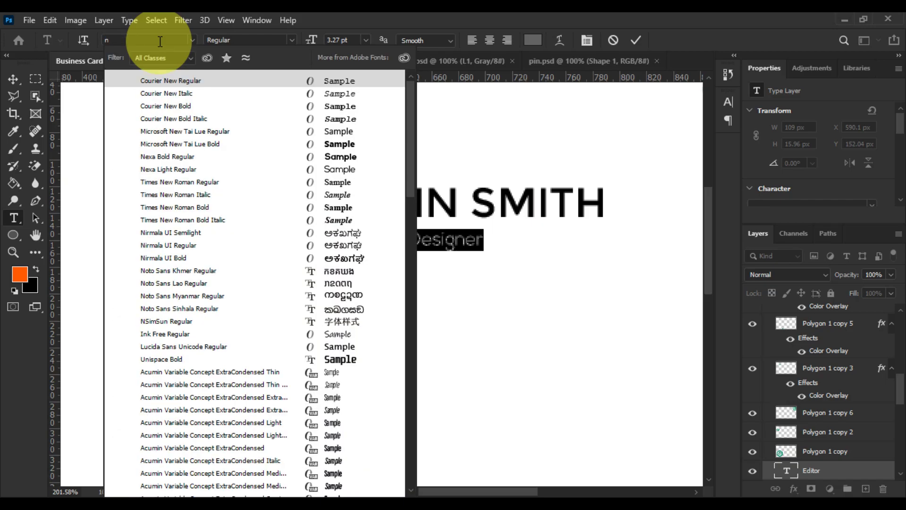
pyautogui.write('exa')
pyautogui.press('Return')
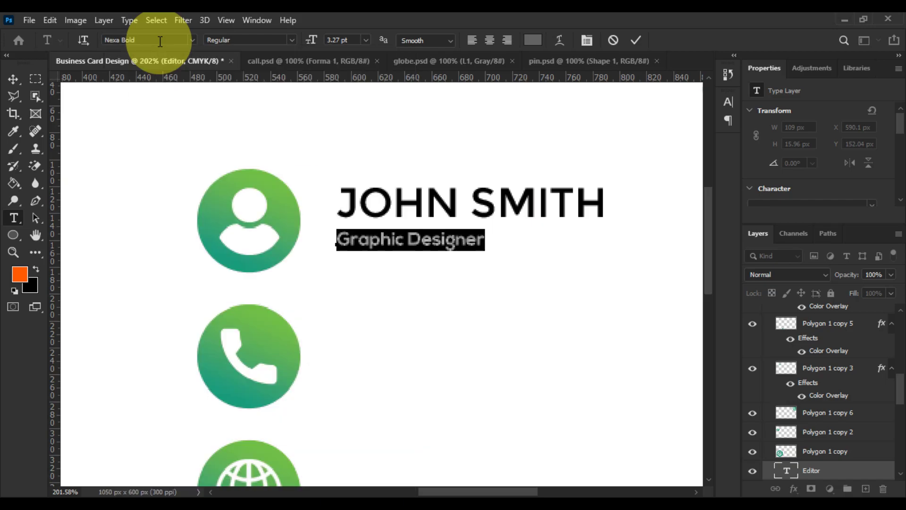
# Step: Move the "Graphic Designer" text slightly up, closer to the name and still aligned with its left edge
pyautogui.click(13, 79)
pyautogui.scroll(2, 411, 246)
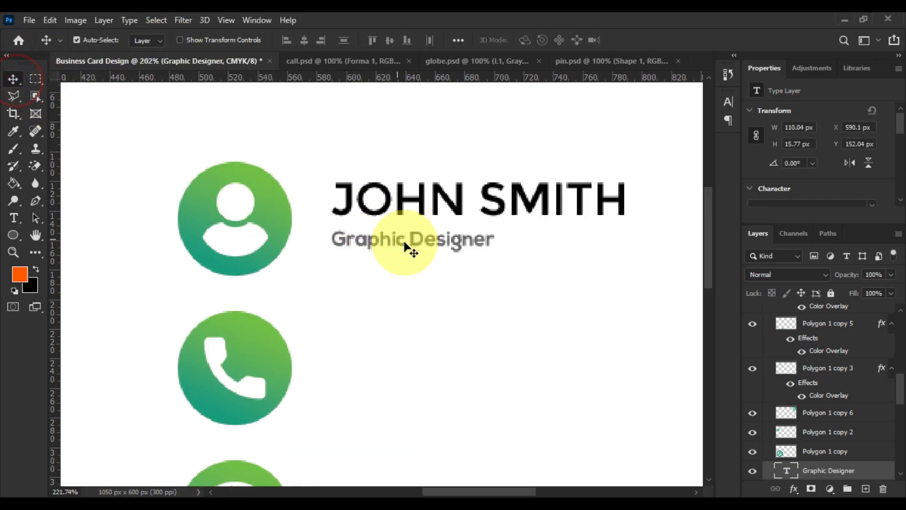
pyautogui.moveTo(429, 251); pyautogui.dragTo(423, 239)
pyautogui.scroll(-7, 431, 259)
pyautogui.scroll(2, 414, 297)
pyautogui.moveTo(448, 287); pyautogui.dragTo(415, 285)
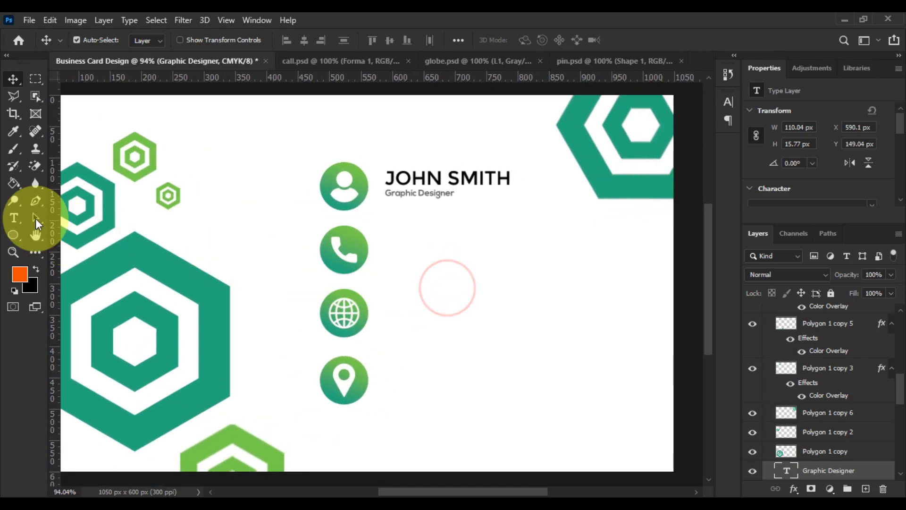
# Step: Move the "Graphic Designer" and name text layers together to the top of the Back Side group
pyautogui.click(14, 217)
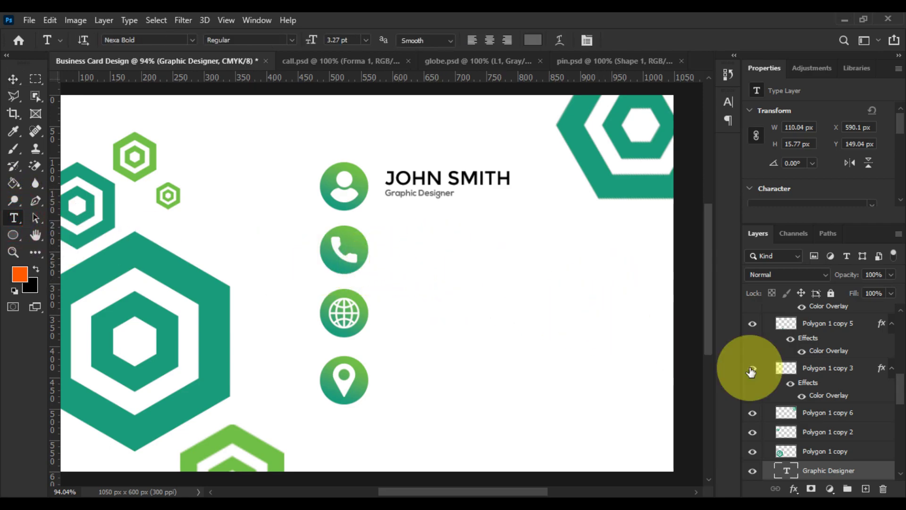
pyautogui.scroll(-3, 826, 406)
pyautogui.click(826, 404)
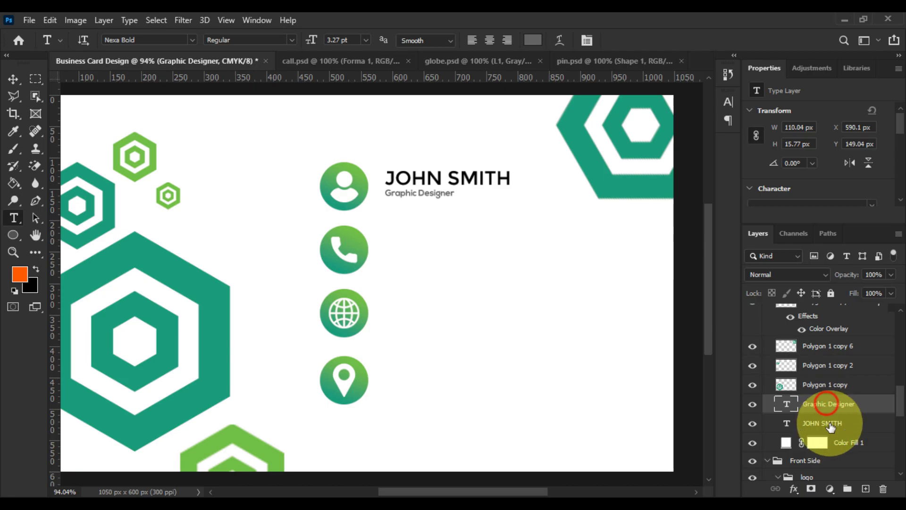
pyautogui.keyDown('shift'); pyautogui.click(830, 424); pyautogui.keyUp('shift')
pyautogui.moveTo(875, 405); pyautogui.dragTo(854, 330)
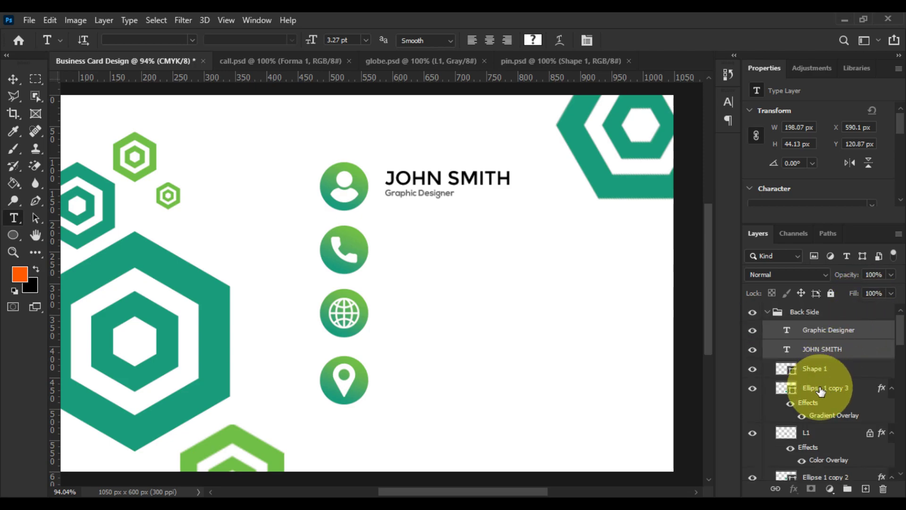
# Step: Group the two text layers with Shape 1 and Ellipse 1 copy 3, and name the group "User"
pyautogui.keyDown('shift'); pyautogui.click(822, 391); pyautogui.keyUp('shift')
pyautogui.click(848, 489)
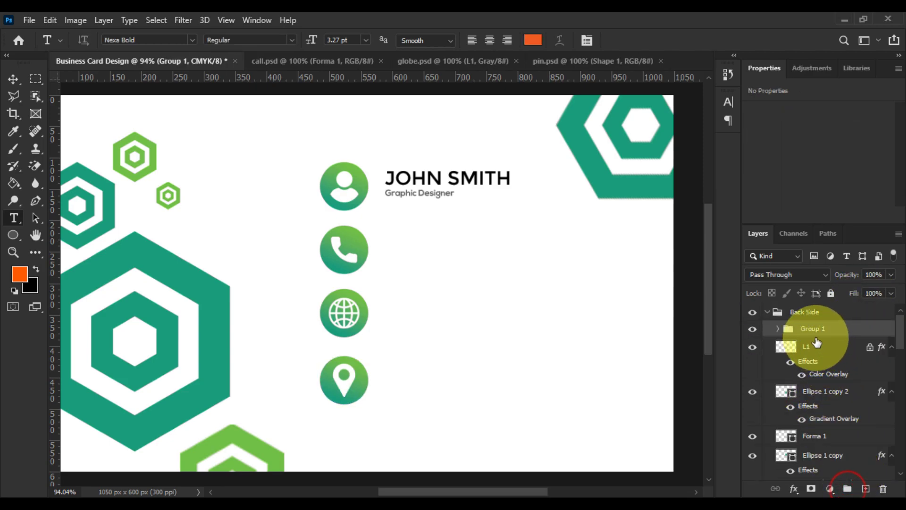
pyautogui.write('Usier')
pyautogui.press('Return')
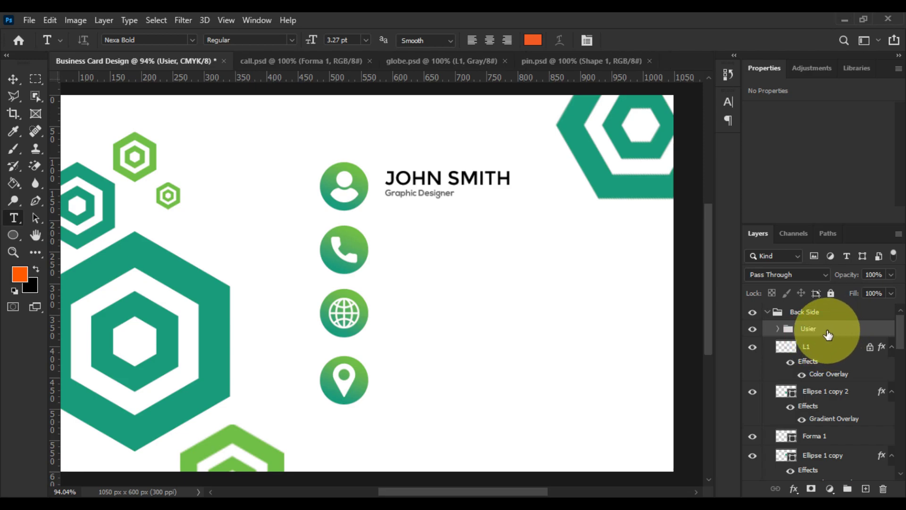
pyautogui.doubleClick(810, 329)
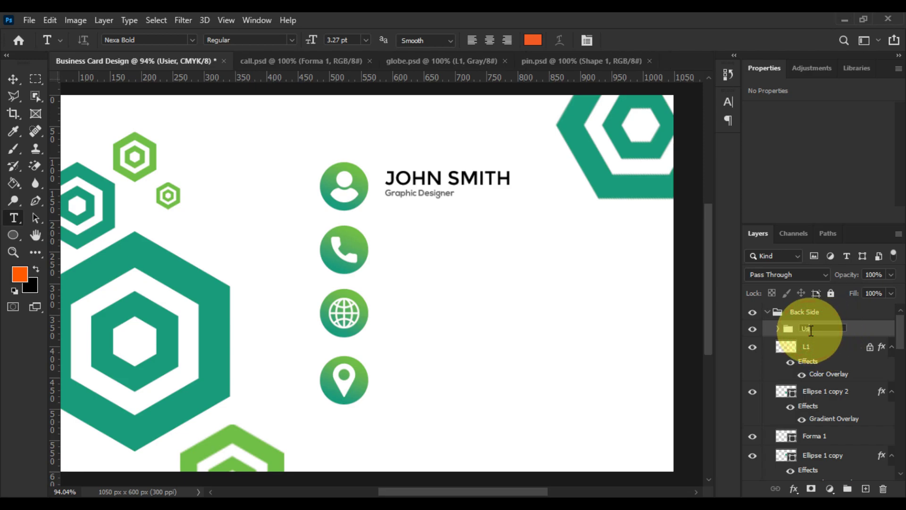
pyautogui.press('Return')
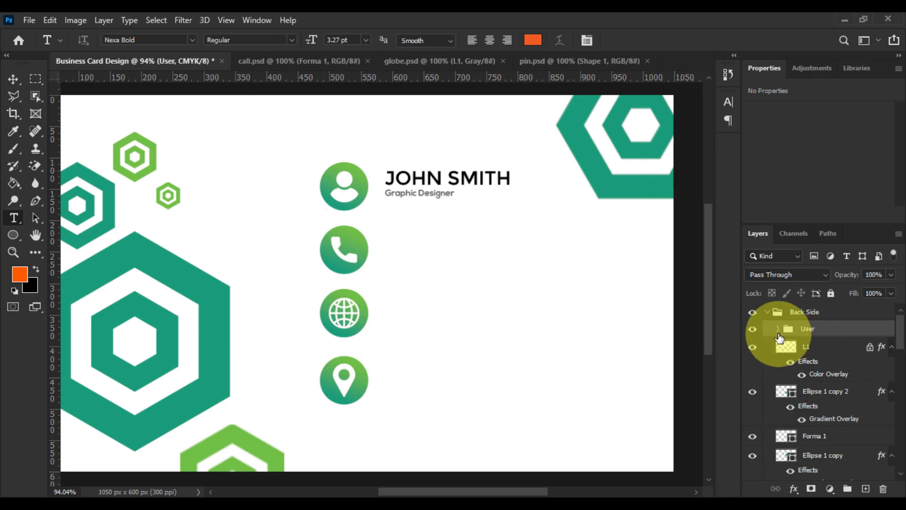
# Step: Duplicate the "Graphic Designer" text layer and place the copy below Ellipse 1 copy 3 in the User group
pyautogui.click(778, 329)
pyautogui.click(832, 352)
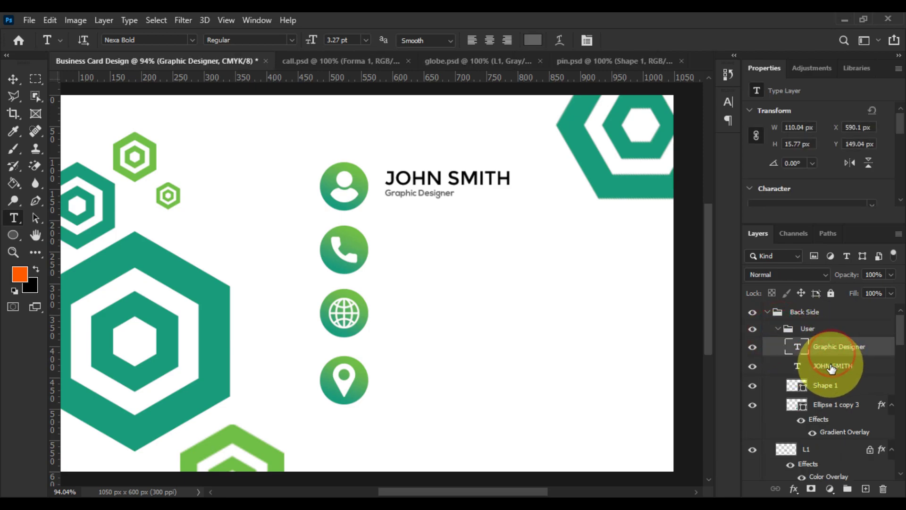
pyautogui.scroll(-1, 833, 365)
pyautogui.scroll(-1, 839, 343)
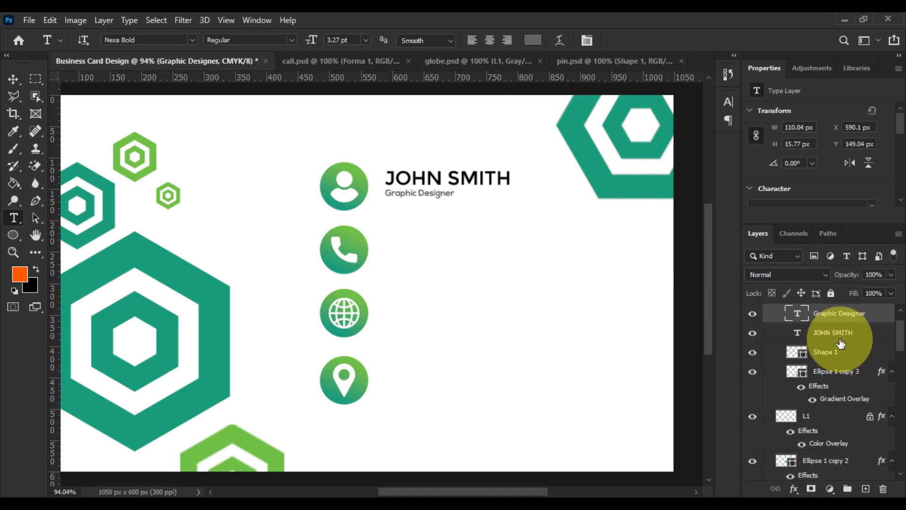
pyautogui.moveTo(844, 321); pyautogui.dragTo(835, 409)
pyautogui.scroll(2, 772, 327)
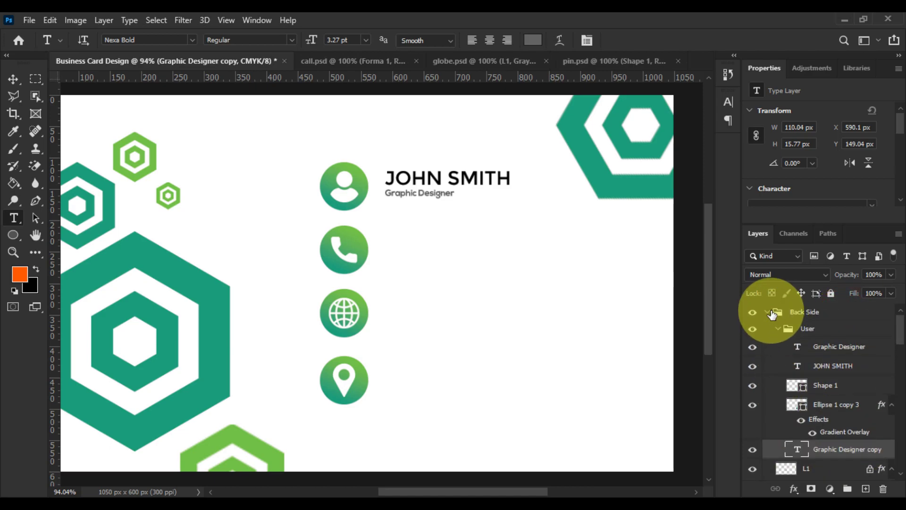
# Step: Toggle the User group's visibility off and on to check which card elements it contains
pyautogui.click(768, 312)
pyautogui.click(768, 312)
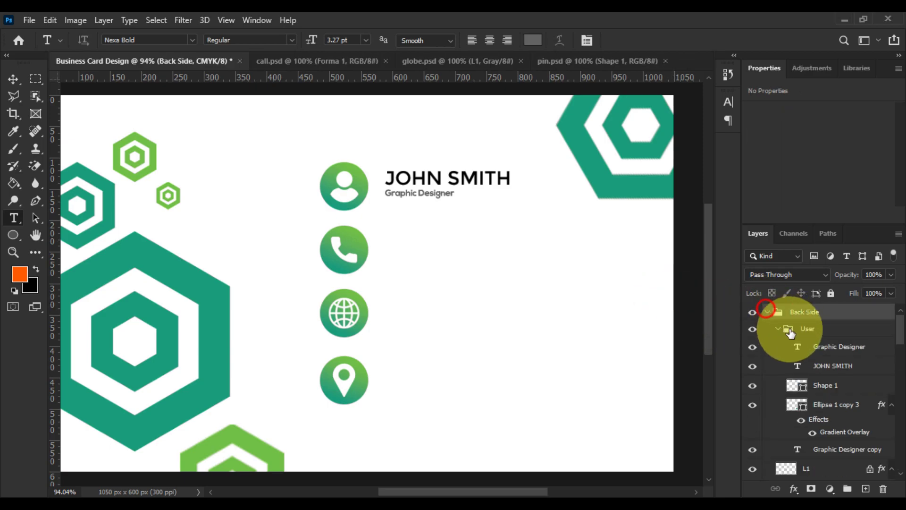
pyautogui.click(778, 328)
pyautogui.click(807, 328)
pyautogui.click(753, 329)
pyautogui.click(752, 329)
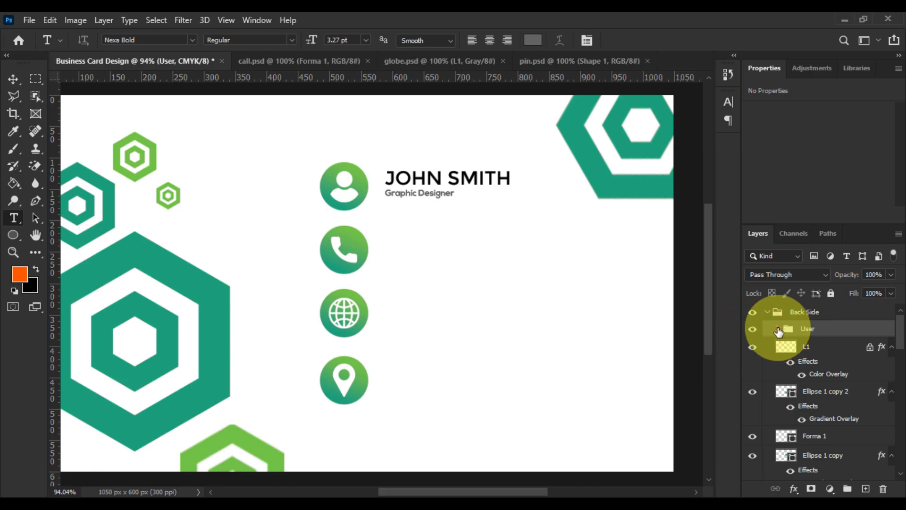
pyautogui.click(778, 329)
# Step: Move the name and "Graphic Designer" text layers out of the User group to just above the user icon's Forma 1 layer
pyautogui.click(824, 343)
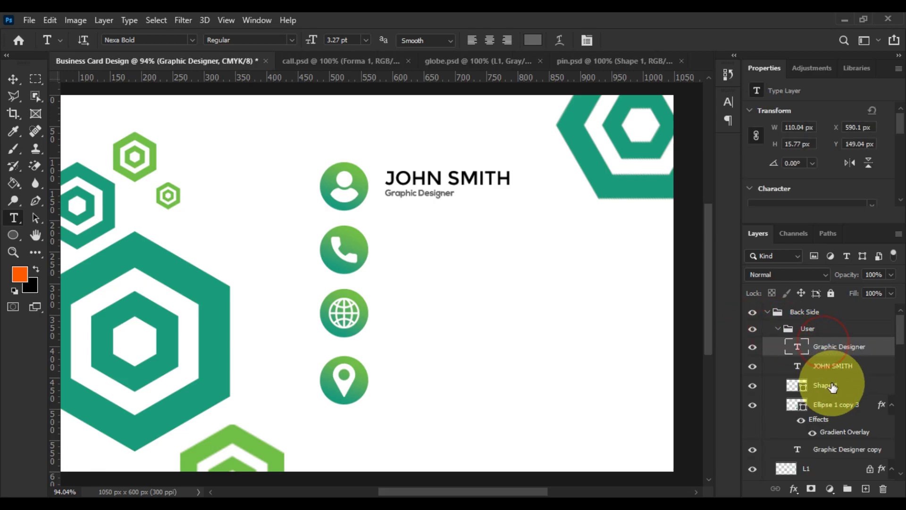
pyautogui.keyDown('shift'); pyautogui.click(833, 403); pyautogui.keyUp('shift')
pyautogui.click(840, 370)
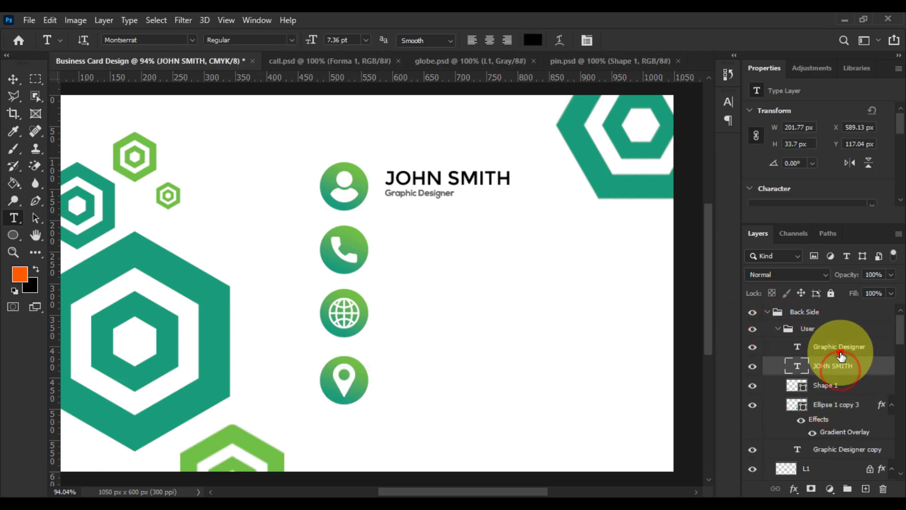
pyautogui.keyDown('shift'); pyautogui.click(841, 352); pyautogui.keyUp('shift')
pyautogui.scroll(-1, 855, 352)
pyautogui.moveTo(853, 334); pyautogui.dragTo(845, 390)
pyautogui.scroll(-3, 845, 387)
pyautogui.moveTo(834, 314); pyautogui.dragTo(841, 450)
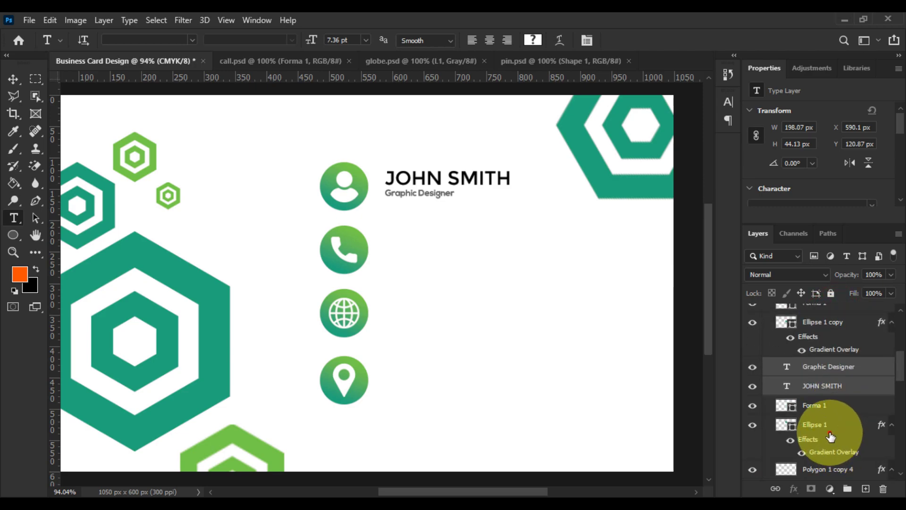
# Step: Group the two text layers with the user icon's Forma 1 and Ellipse 1 layers, and name the group "User"
pyautogui.keyDown('shift'); pyautogui.click(830, 431); pyautogui.keyUp('shift')
pyautogui.keyDown('ctrl'); pyautogui.click(821, 368); pyautogui.keyUp('ctrl')
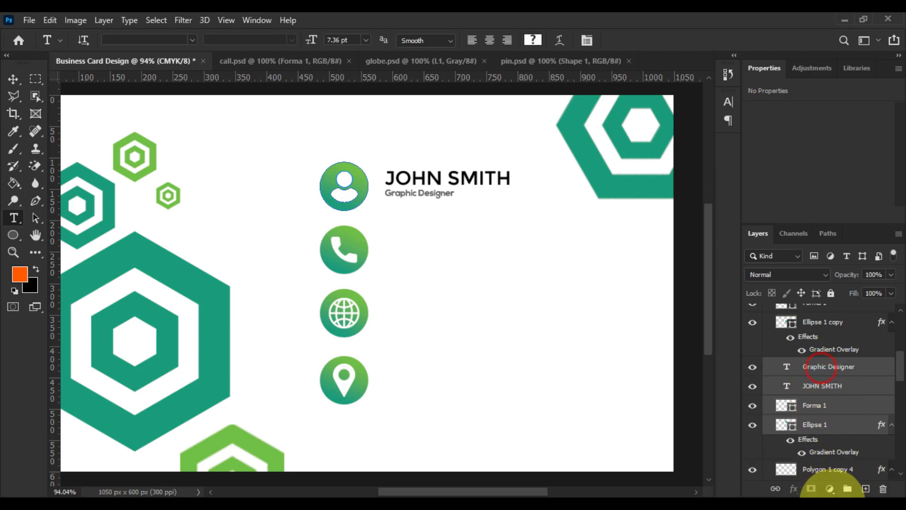
pyautogui.click(848, 491)
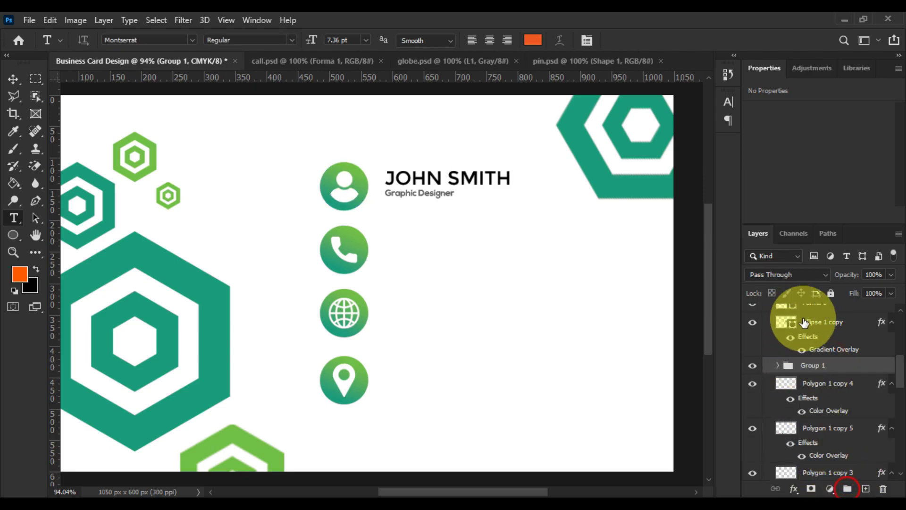
pyautogui.click(813, 366)
pyautogui.write('User')
pyautogui.press('Return')
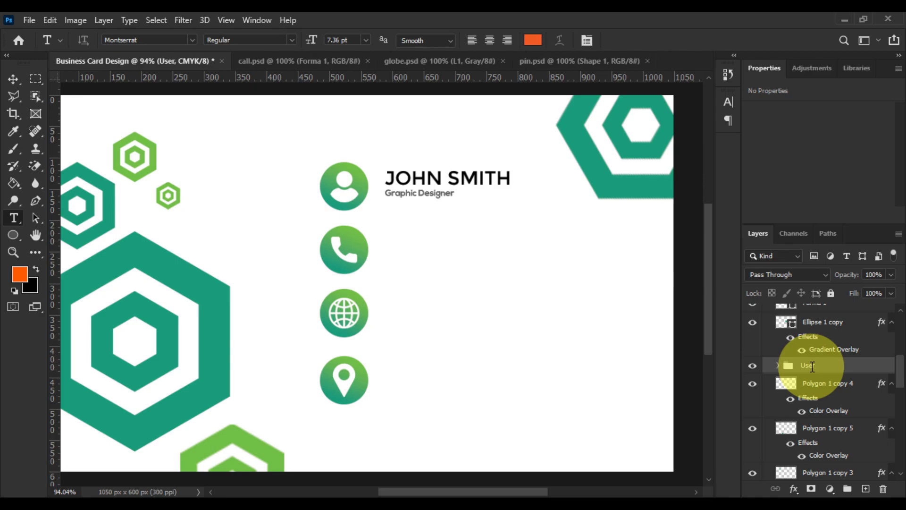
# Step: Toggle the new User group's visibility off and on to check its contents on the card
pyautogui.doubleClick(756, 373)
pyautogui.click(720, 156)
pyautogui.click(753, 367)
pyautogui.click(753, 366)
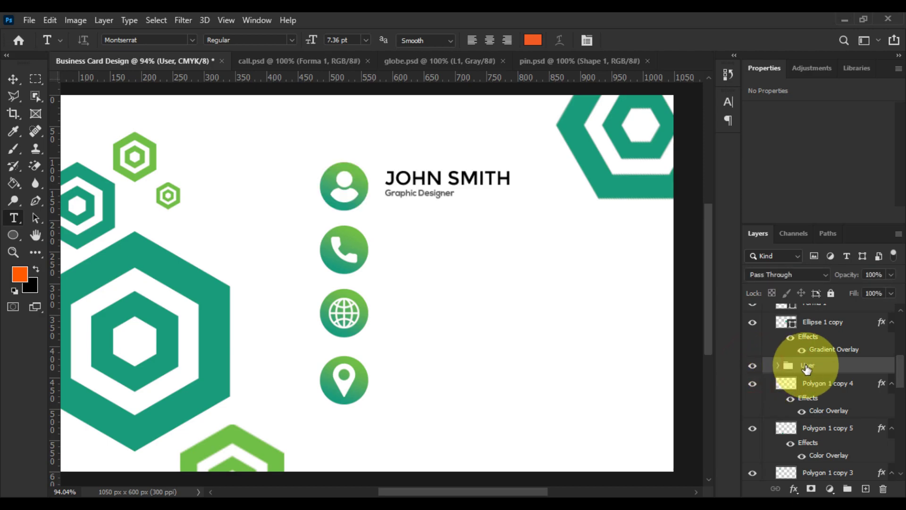
pyautogui.click(778, 366)
# Step: Move the "Graphic Designer copy" layer out of the upper User group to just above the phone icon's Forma 1 layer
pyautogui.scroll(3, 821, 382)
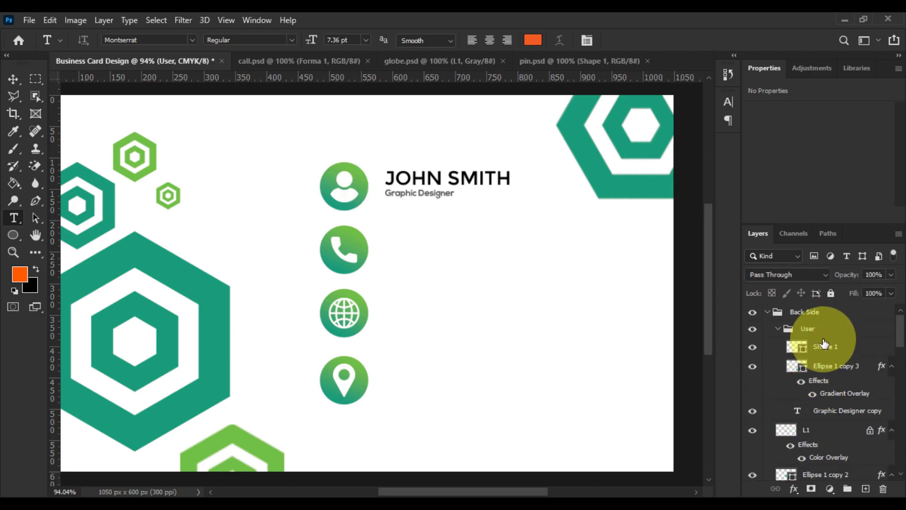
pyautogui.scroll(-3, 830, 431)
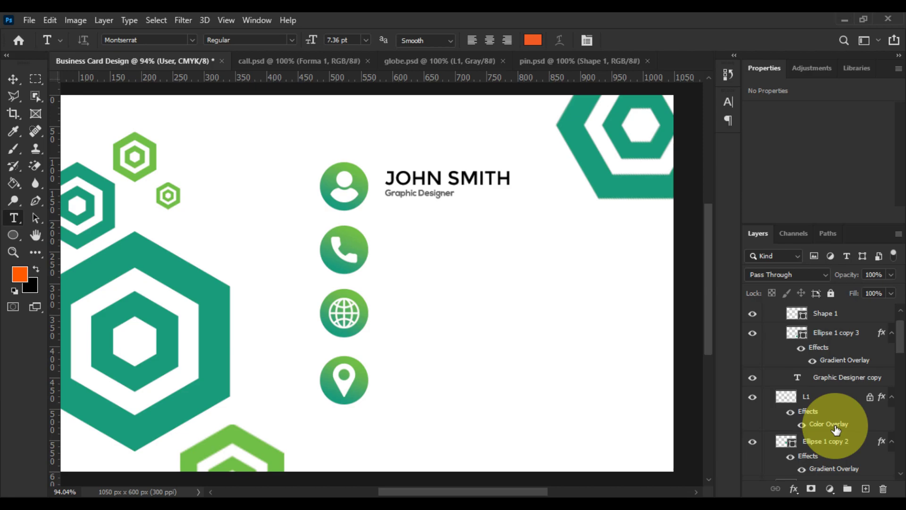
pyautogui.moveTo(836, 367); pyautogui.dragTo(836, 314)
pyautogui.scroll(3, 805, 378)
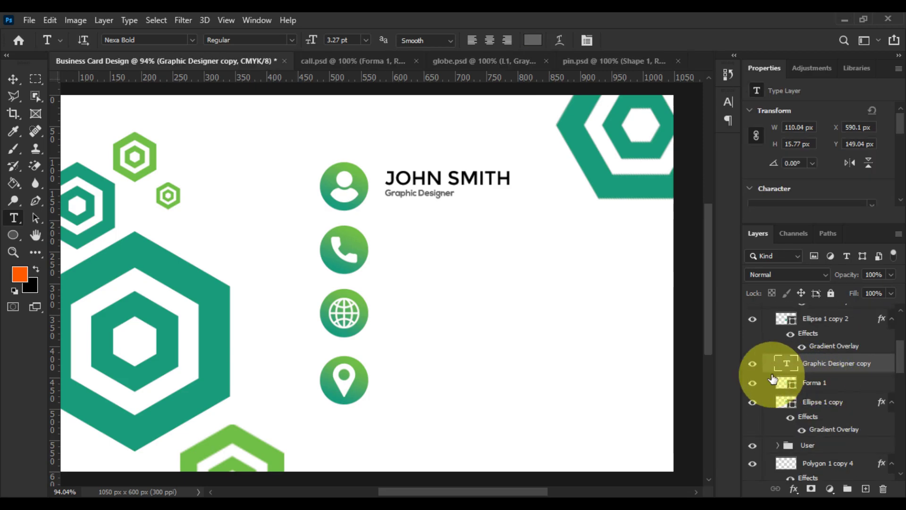
# Step: Move the copied "Graphic Designer" text beside the phone icon and scale it up to about 198 px wide
pyautogui.scroll(3, 518, 268)
pyautogui.click(13, 79)
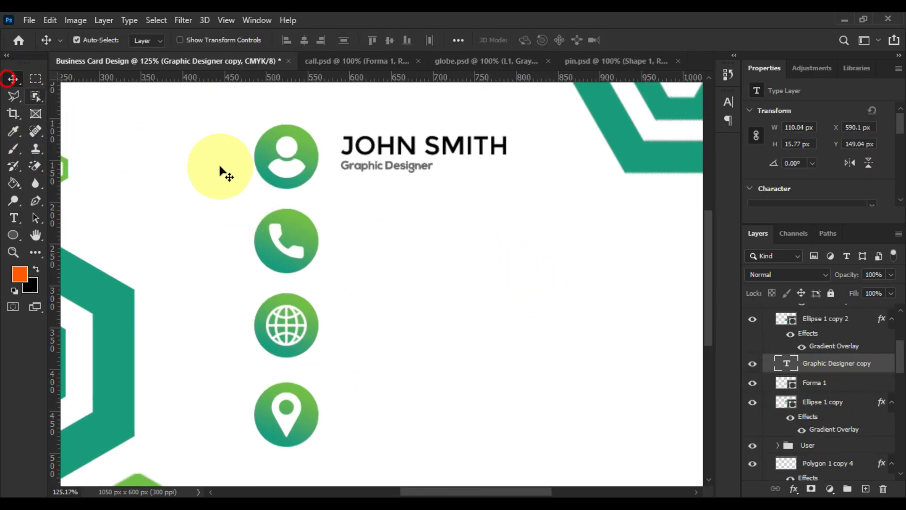
pyautogui.hotkey('ctrl', 't')
pyautogui.moveTo(369, 171); pyautogui.dragTo(378, 238)
pyautogui.moveTo(434, 240); pyautogui.dragTo(522, 248)
pyautogui.press('Return')
# Step: Replace the copied "Graphic Designer" text beside the phone icon with the contact's phone number
pyautogui.click(13, 216)
pyautogui.doubleClick(402, 244)
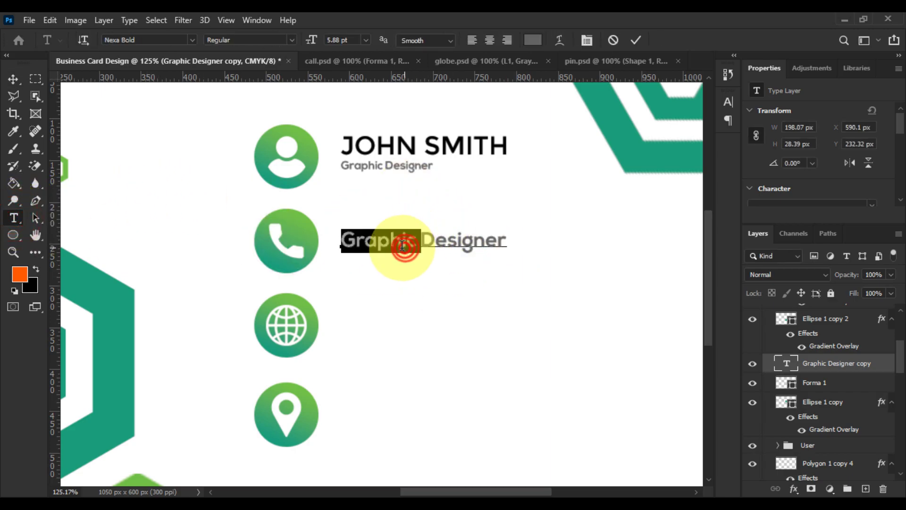
pyautogui.click(402, 245)
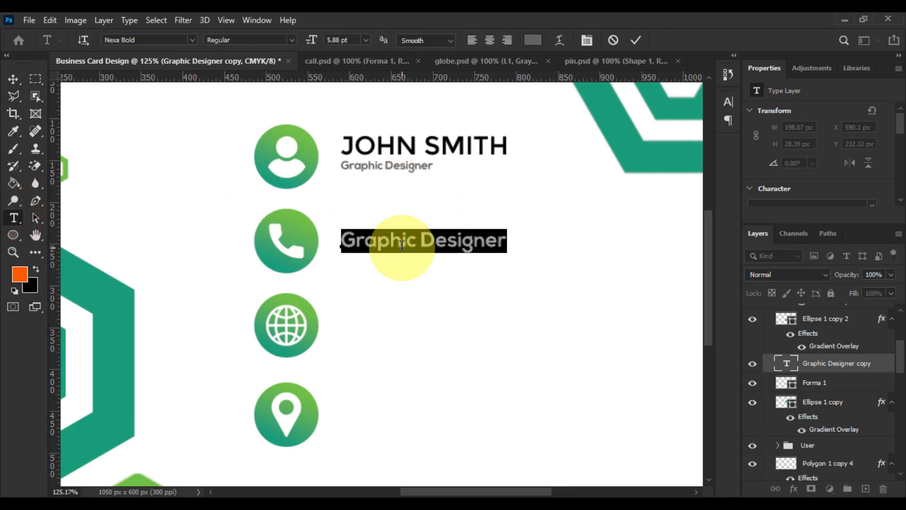
pyautogui.write('+123 456 7890')
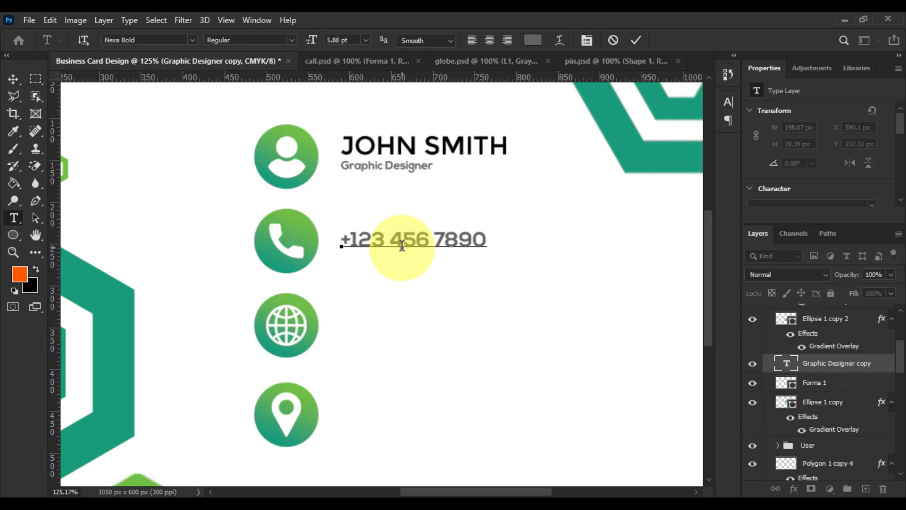
# Step: Recolor the phone number text beside the phone icon to black (000000)
pyautogui.tripleClick(402, 244)
pyautogui.click(533, 40)
pyautogui.click(578, 166)
pyautogui.moveTo(501, 212); pyautogui.dragTo(421, 405)
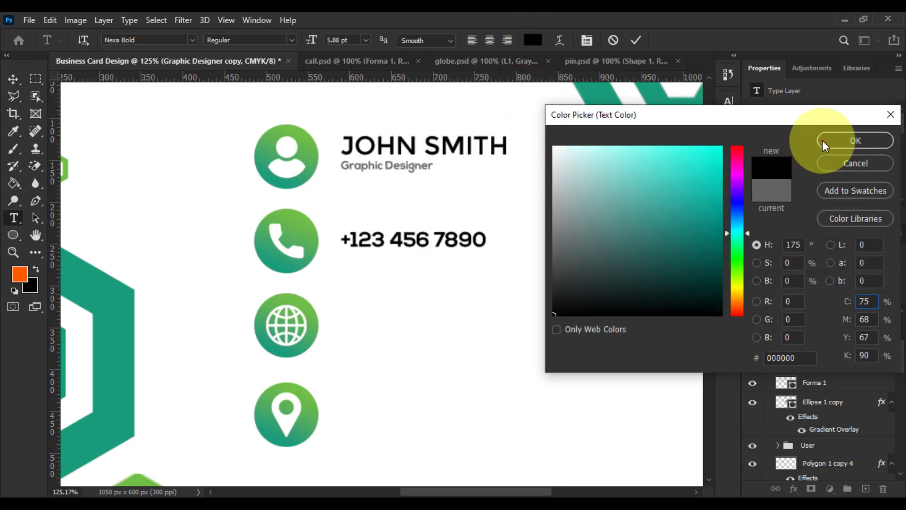
pyautogui.click(825, 146)
pyautogui.click(13, 79)
# Step: Duplicate the phone number line directly below the original and position both lines level with the phone icon
pyautogui.scroll(4, 334, 217)
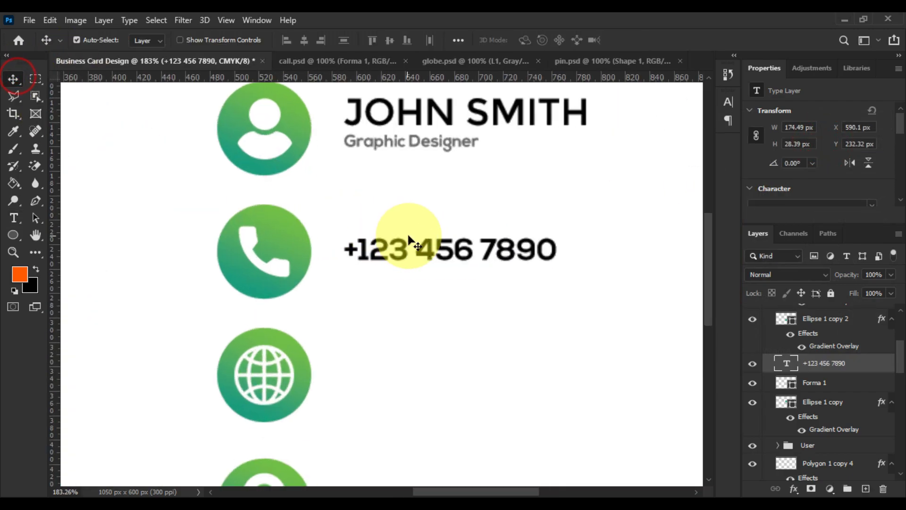
pyautogui.moveTo(405, 247)
pyautogui.mouseDown()
pyautogui.moveTo(400, 236)
pyautogui.moveTo(400, 263)
pyautogui.moveTo(401, 245)
pyautogui.mouseUp()
pyautogui.keyDown('shift'); pyautogui.click(812, 382); pyautogui.keyUp('shift')
pyautogui.hotkey('ctrl', 't')
pyautogui.scroll(1, 403, 256)
pyautogui.scroll(1, 403, 257)
pyautogui.press('Return')
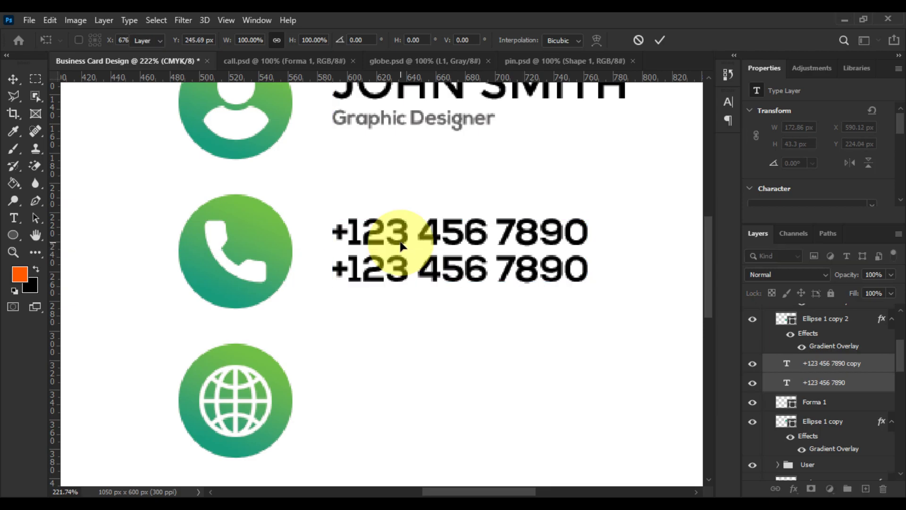
# Step: Group both phone number layers with the phone icon's Forma 1 and Ellipse 1 copy as "Call", and check the group by toggling its visibility
pyautogui.hotkey('ctrl', '0')
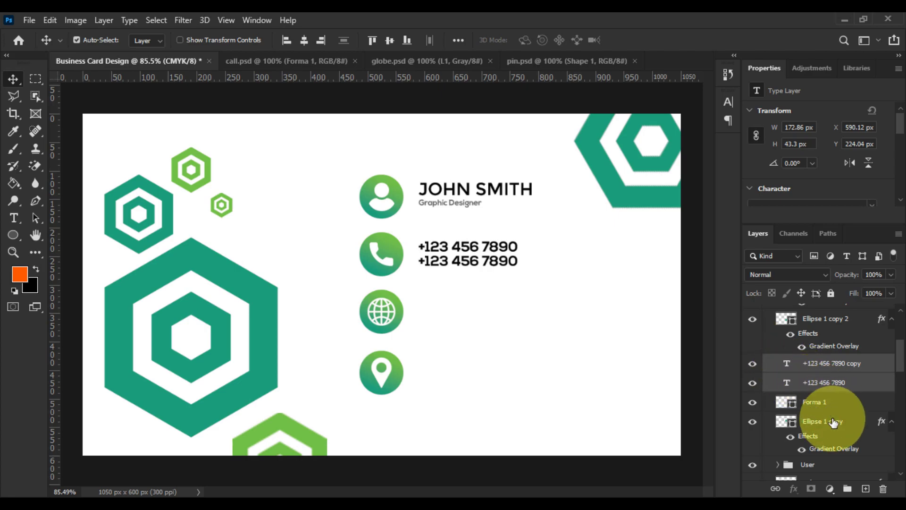
pyautogui.keyDown('shift'); pyautogui.click(841, 424); pyautogui.keyUp('shift')
pyautogui.click(848, 488)
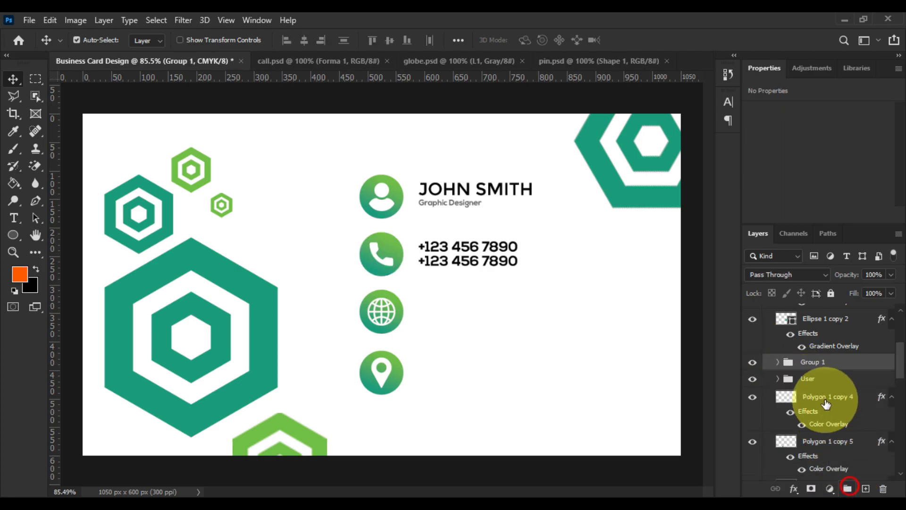
pyautogui.doubleClick(813, 362)
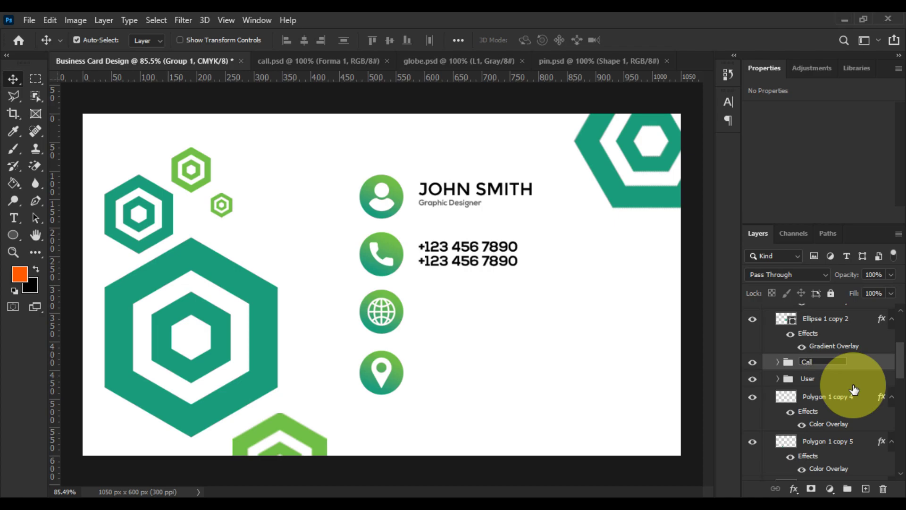
pyautogui.press('Return')
pyautogui.click(752, 362)
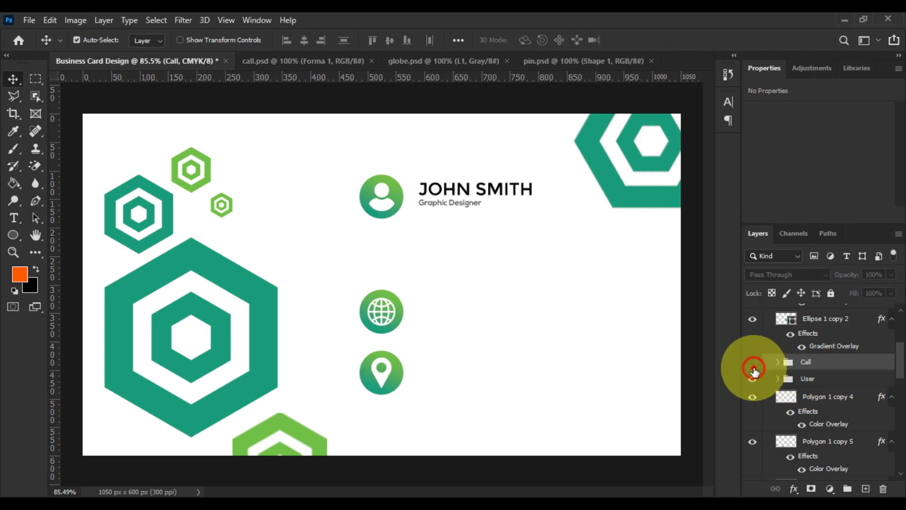
pyautogui.click(752, 362)
# Step: Duplicate the two phone number text layers out of the Call group to just above the globe icon's L1 layer
pyautogui.click(778, 363)
pyautogui.scroll(1, 828, 400)
pyautogui.click(829, 401)
pyautogui.keyDown('shift'); pyautogui.click(831, 418); pyautogui.keyUp('shift')
pyautogui.scroll(1, 835, 419)
pyautogui.scroll(1, 826, 424)
pyautogui.keyDown('alt'); pyautogui.moveTo(834, 445); pyautogui.dragTo(801, 354); pyautogui.keyUp('alt')
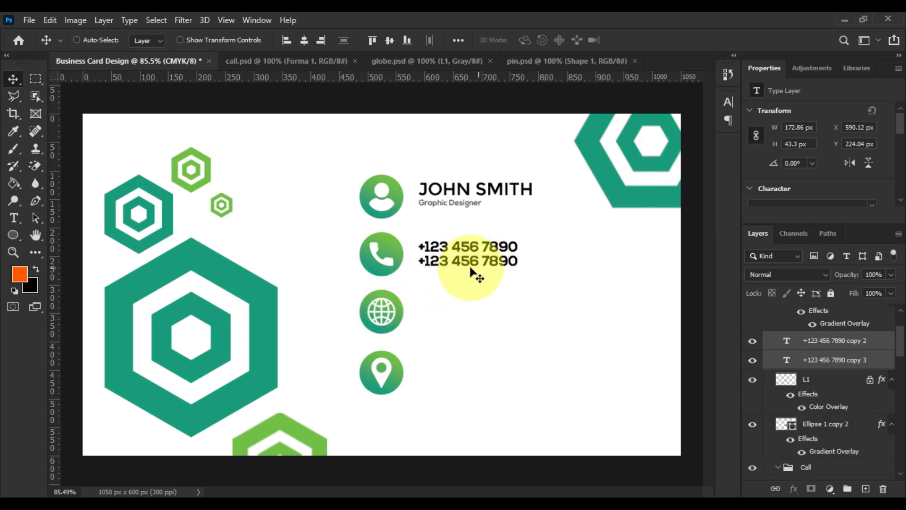
# Step: Move the two duplicated text lines straight down beside the globe icon
pyautogui.hotkey('ctrl', 't')
pyautogui.moveTo(479, 264); pyautogui.dragTo(480, 313)
pyautogui.click(215, 256)
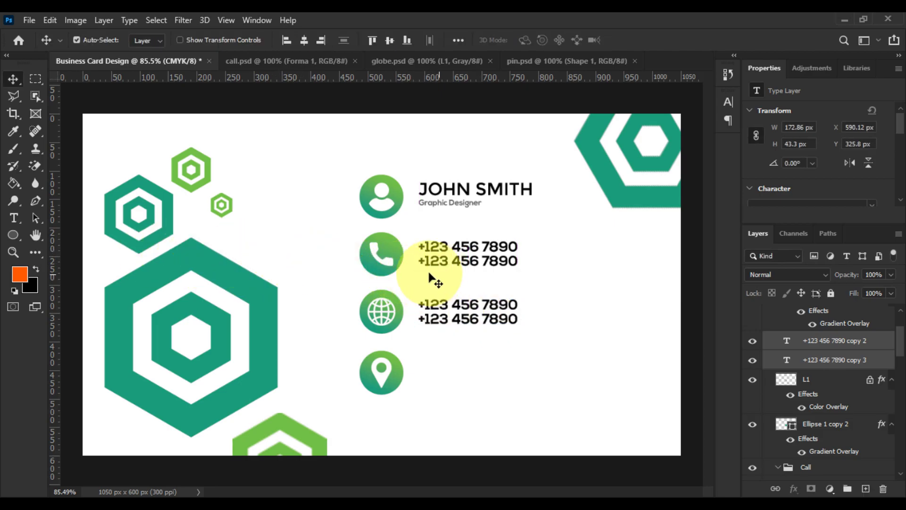
pyautogui.click(14, 218)
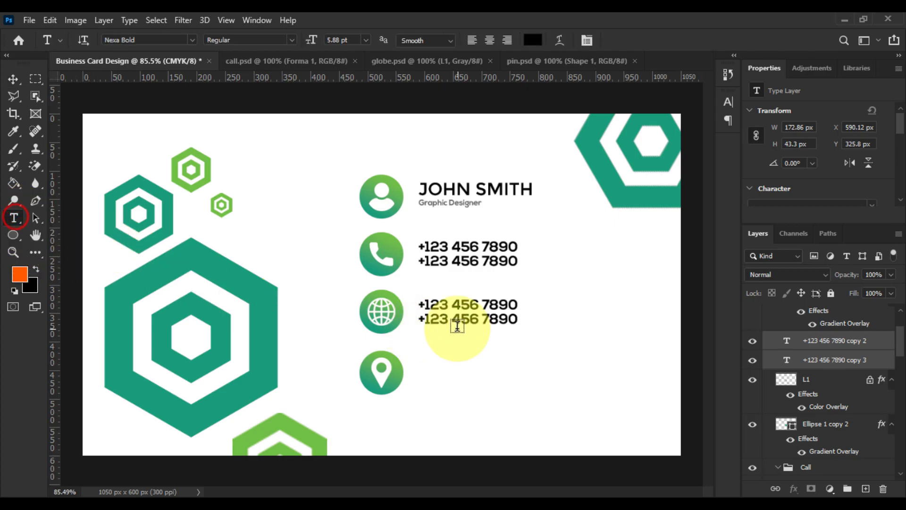
pyautogui.click(440, 304)
pyautogui.tripleClick(440, 305)
pyautogui.write('222')
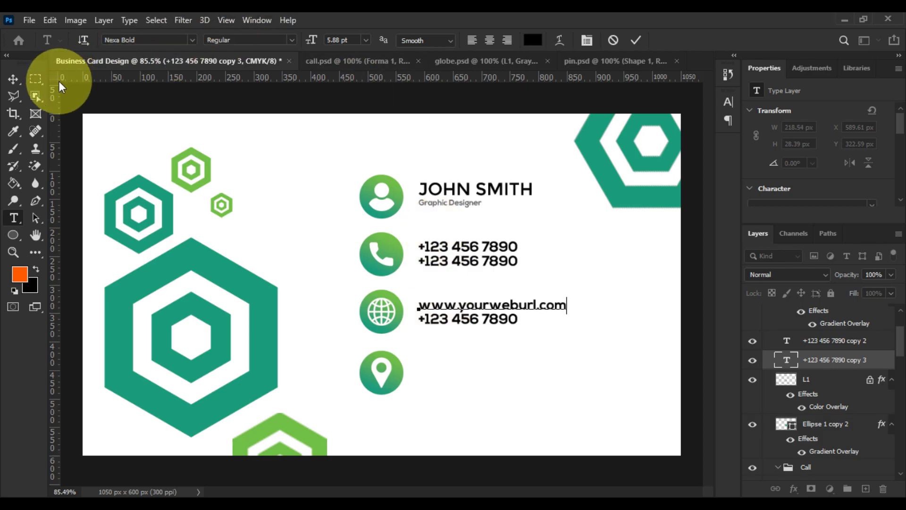
pyautogui.click(14, 79)
# Step: Replace the lower text line beside the globe icon with the contact's e-mail address
pyautogui.scroll(4, 377, 316)
pyautogui.moveTo(426, 334); pyautogui.dragTo(368, 326)
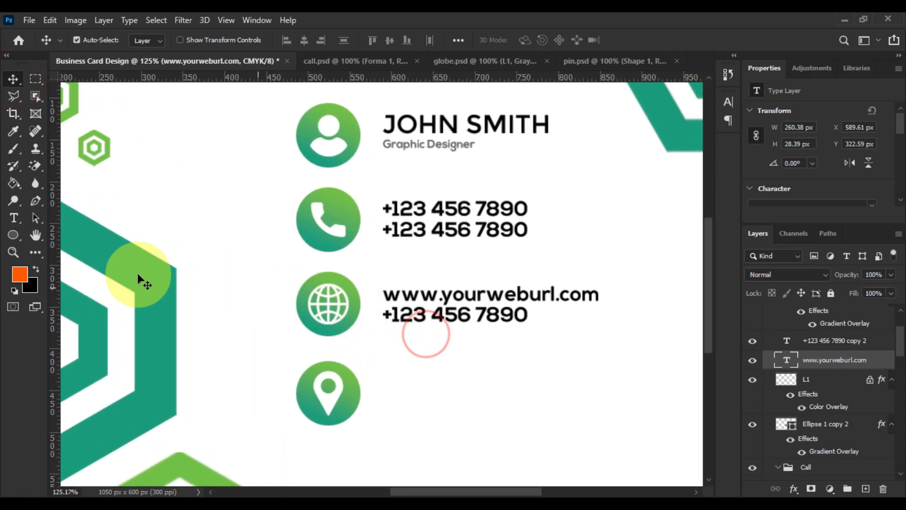
pyautogui.click(18, 218)
pyautogui.tripleClick(429, 312)
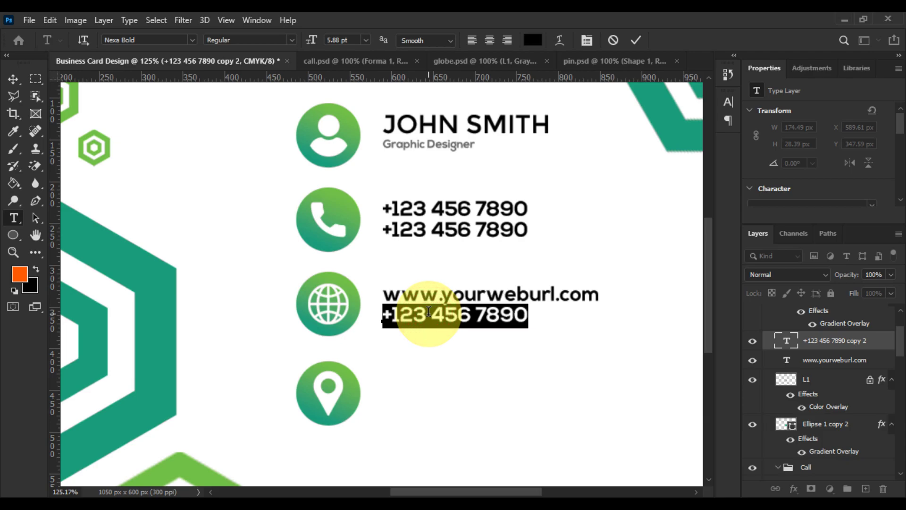
pyautogui.write('yourweburl@indo')
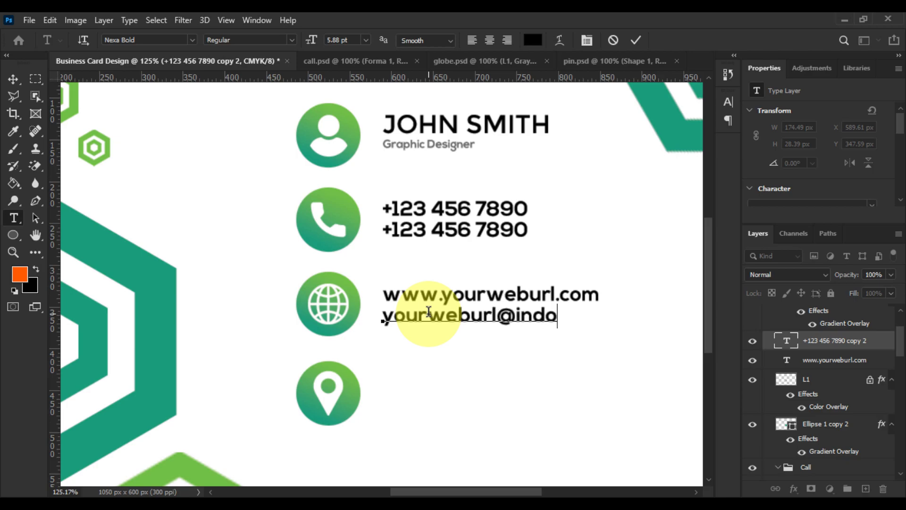
pyautogui.press('BackSpace')
pyautogui.write('f')
pyautogui.press('Right')
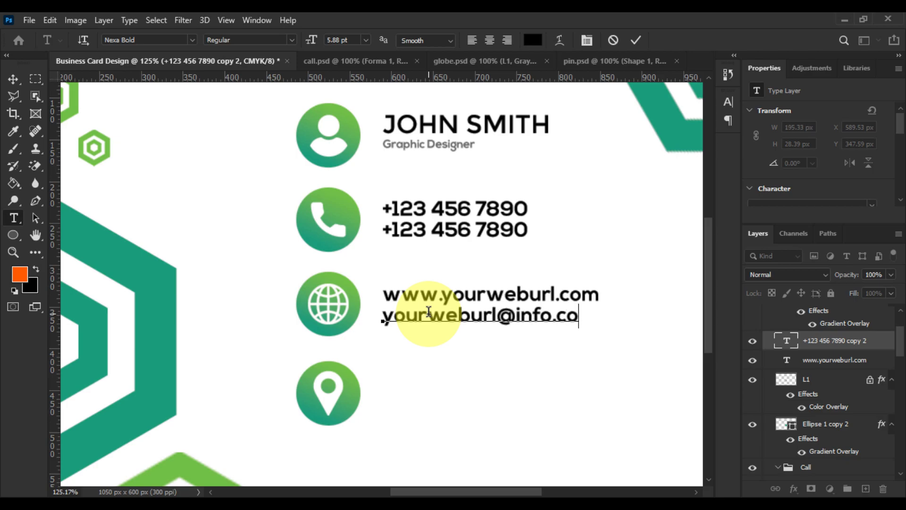
pyautogui.click(12, 79)
# Step: Group the web and e-mail text layers with the globe icon's L1 and Ellipse 1 copy 2 layers, and name the group "Email"
pyautogui.keyDown('shift'); pyautogui.click(821, 424); pyautogui.keyUp('shift')
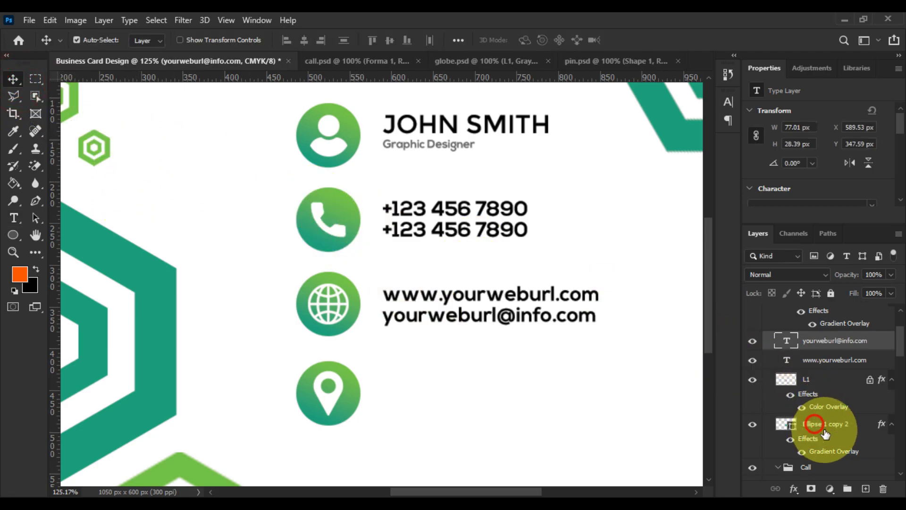
pyautogui.click(847, 489)
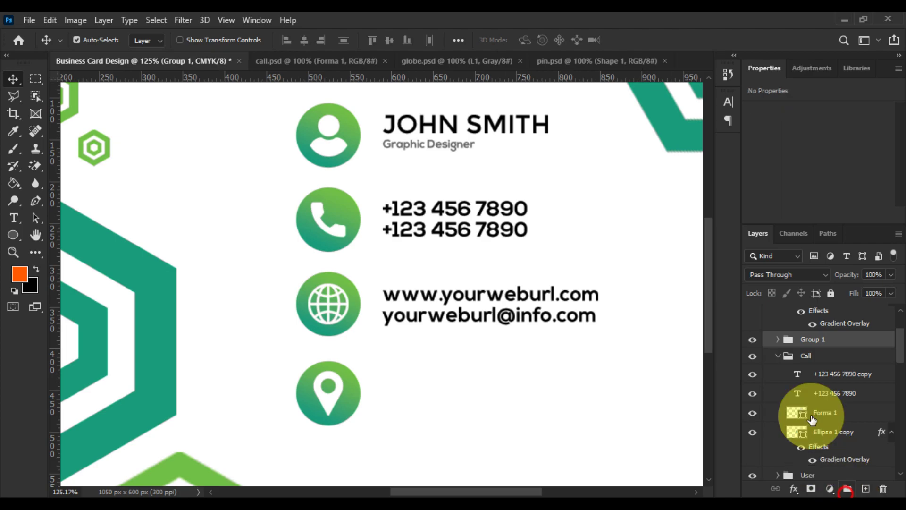
pyautogui.doubleClick(812, 341)
pyautogui.write('Emai')
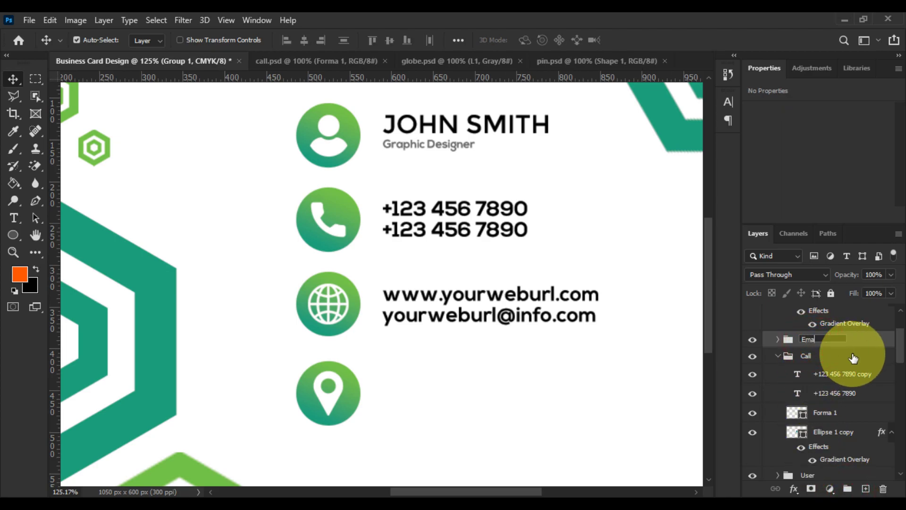
pyautogui.press('Return')
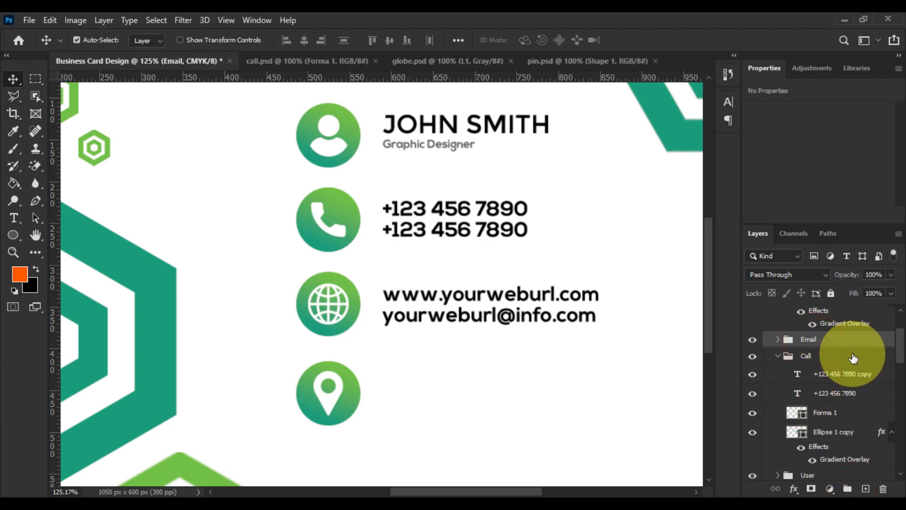
# Step: Duplicate the web and e-mail text layers from the Email group to just above the pin icon's Shape 1 layer
pyautogui.click(778, 340)
pyautogui.scroll(1, 807, 352)
pyautogui.click(836, 409)
pyautogui.keyDown('shift'); pyautogui.click(839, 394); pyautogui.keyUp('shift')
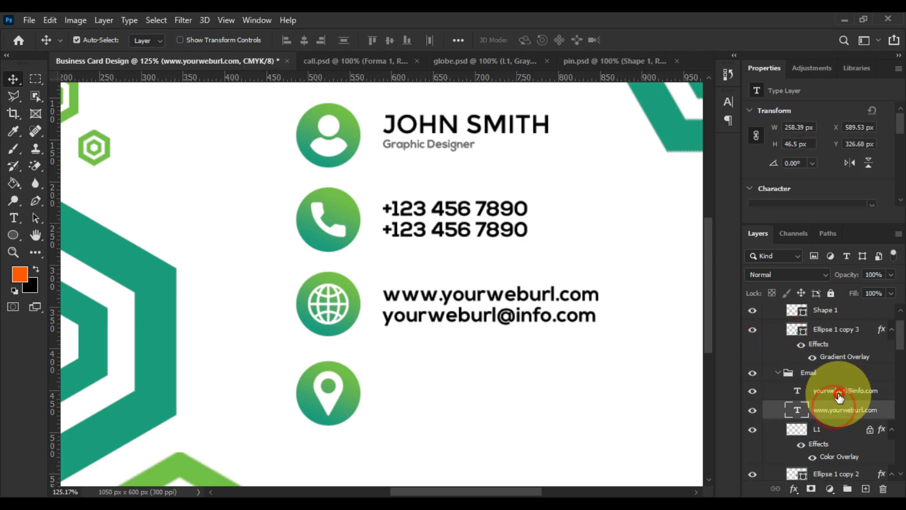
pyautogui.scroll(1, 847, 417)
pyautogui.moveTo(852, 424); pyautogui.dragTo(845, 336)
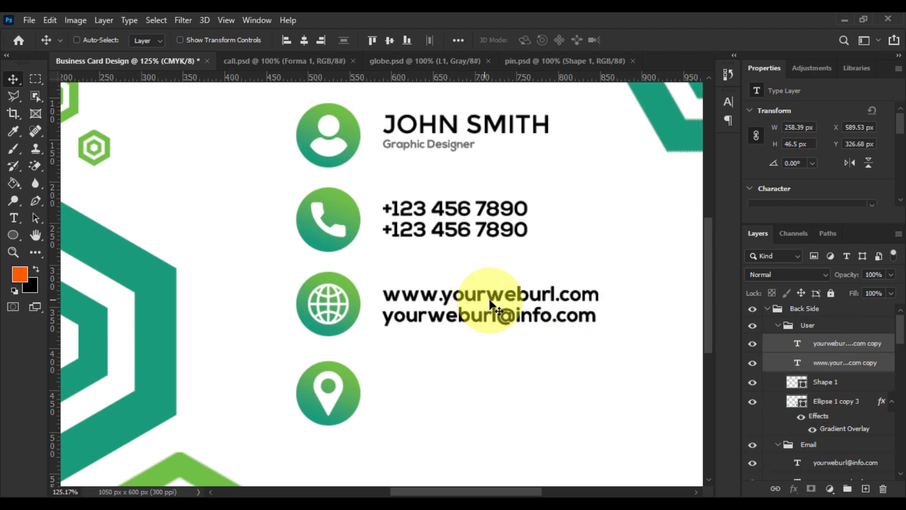
# Step: Move the duplicated web and e-mail lines straight down beside the pin icon
pyautogui.hotkey('ctrl', 't')
pyautogui.moveTo(456, 303); pyautogui.dragTo(455, 390)
pyautogui.press('Return')
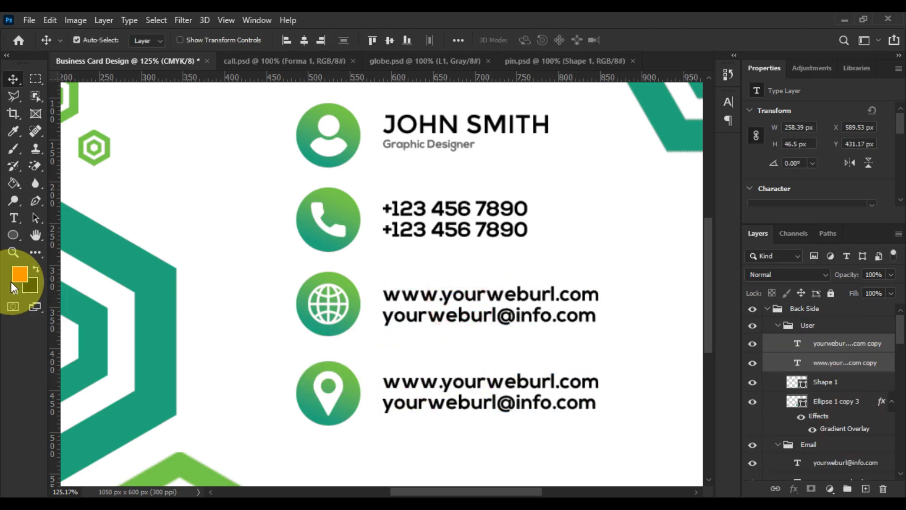
# Step: Replace the upper text line beside the pin icon with the contact's street address
pyautogui.click(11, 222)
pyautogui.click(384, 375)
pyautogui.doubleClick(394, 378)
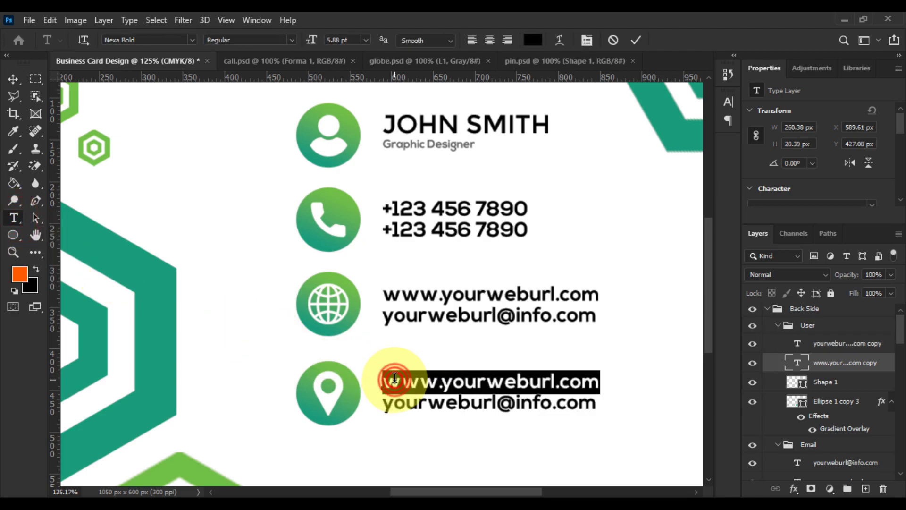
pyautogui.write('Your Street No 112,')
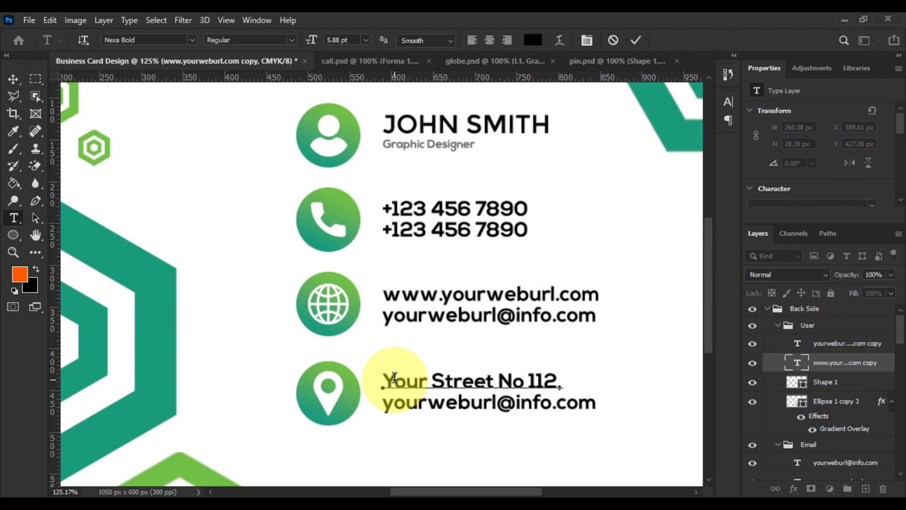
pyautogui.write('N')
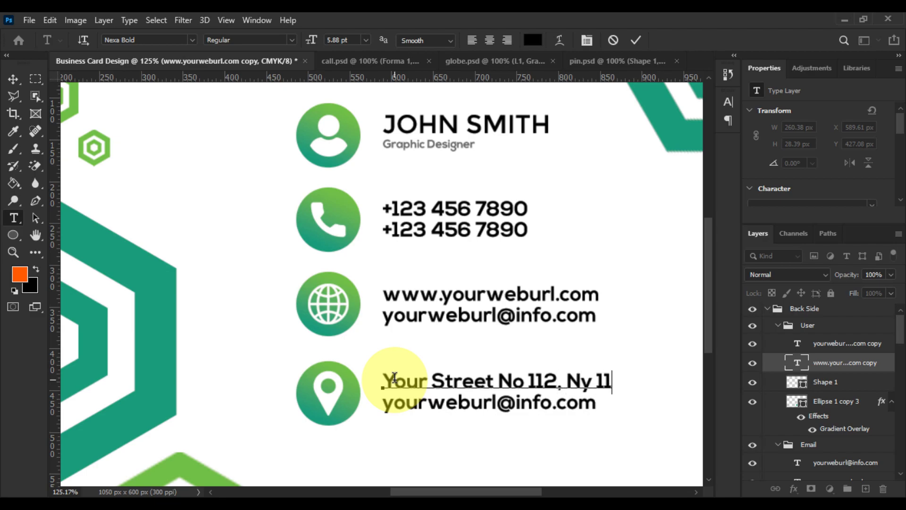
pyautogui.write('y 133')
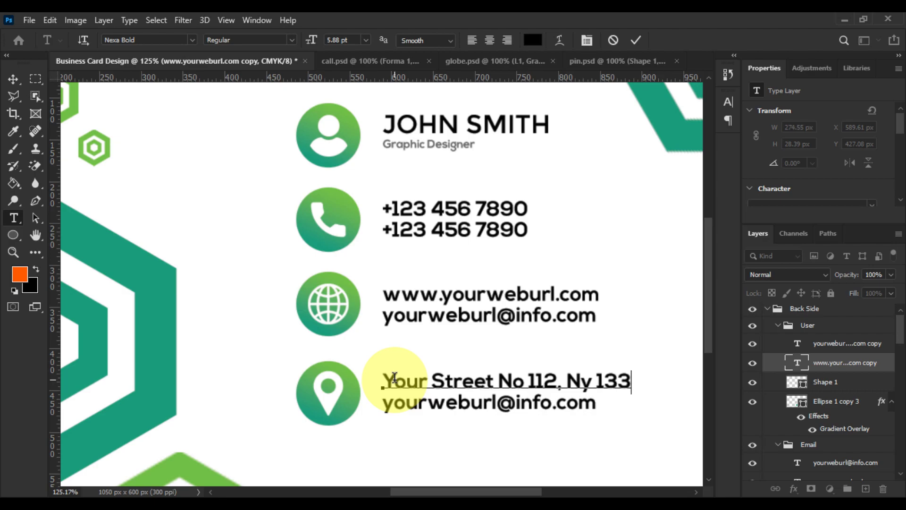
pyautogui.click(13, 79)
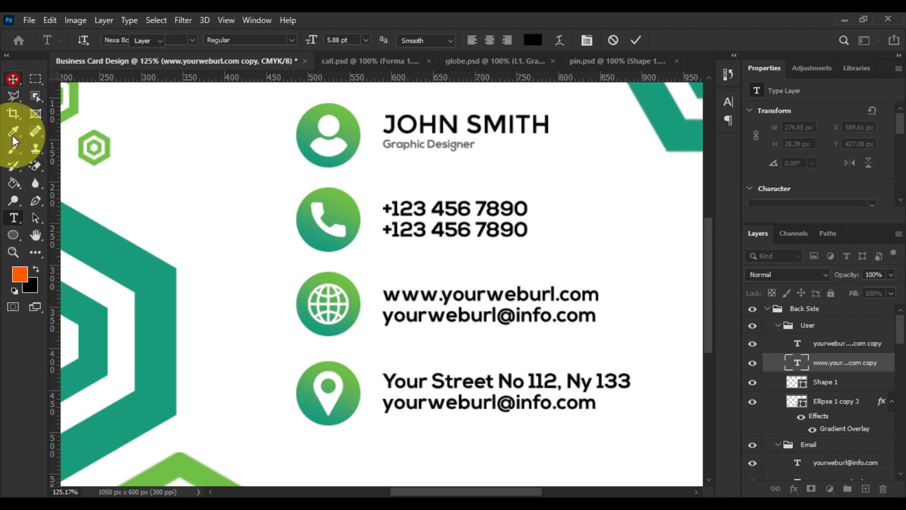
# Step: Replace the lower text line beside the pin icon with the address's city and country in capitals, ending with an exclamation mark
pyautogui.click(14, 217)
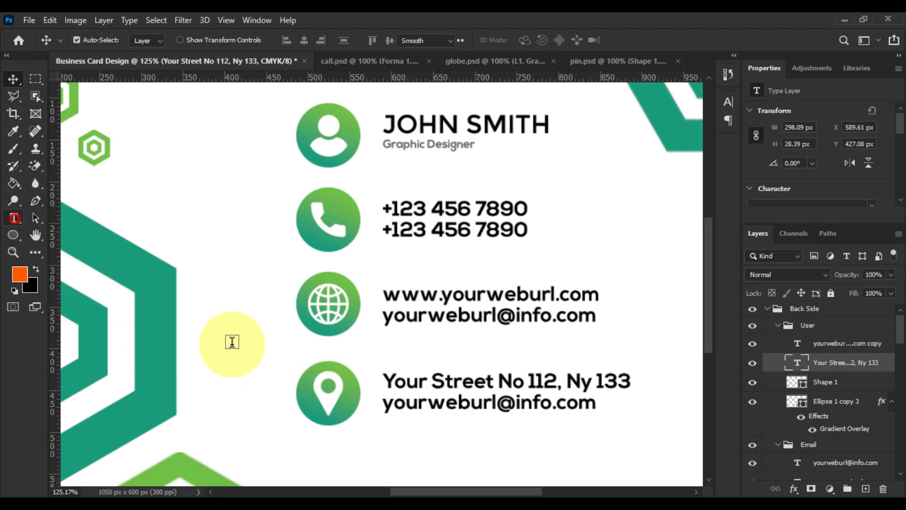
pyautogui.tripleClick(428, 403)
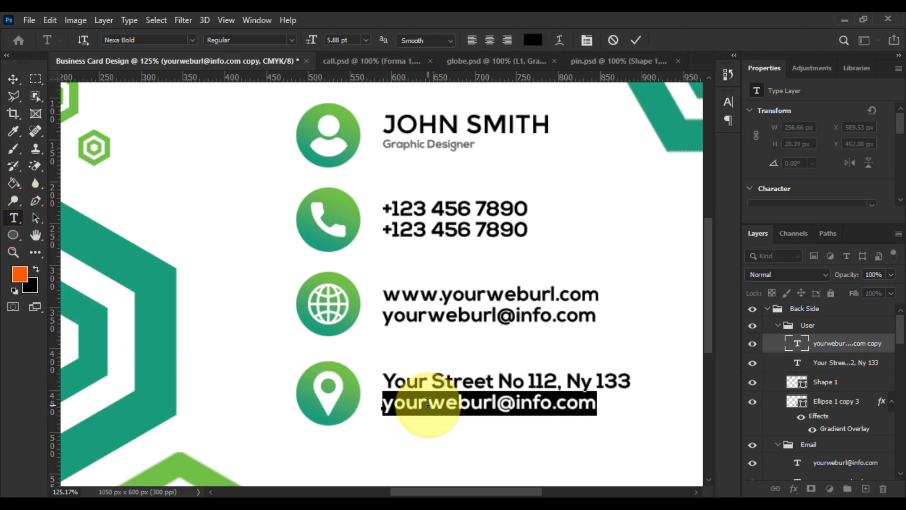
pyautogui.write('NEW')
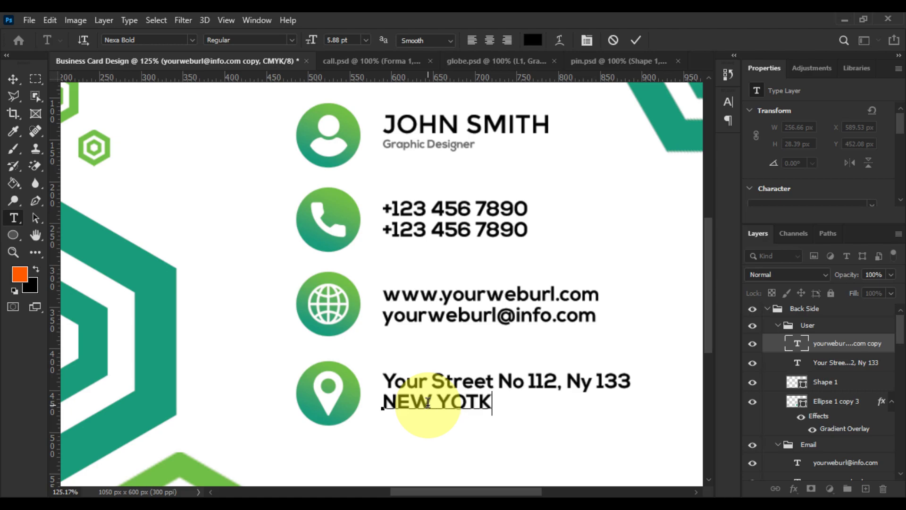
pyautogui.write(' YORK USE')
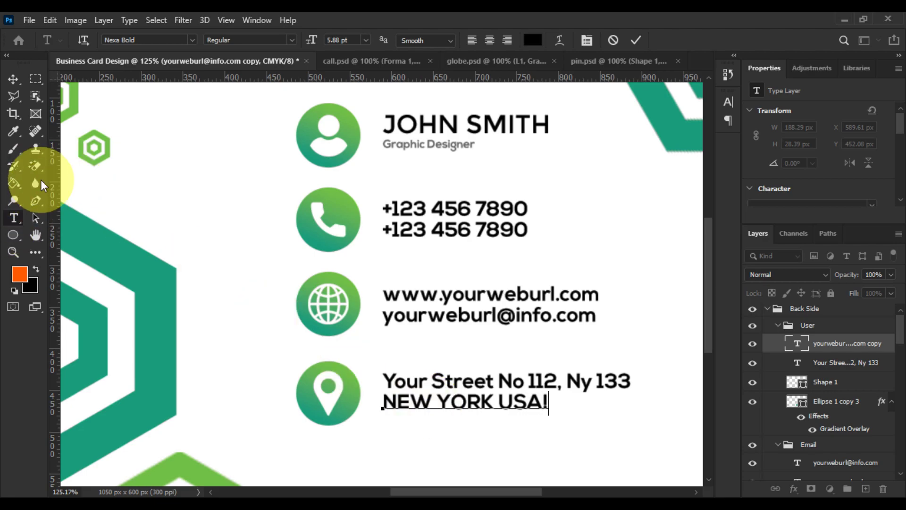
pyautogui.click(13, 79)
# Step: Commit the address text and rename the group holding the pin icon and address lines as Address
pyautogui.click(805, 325)
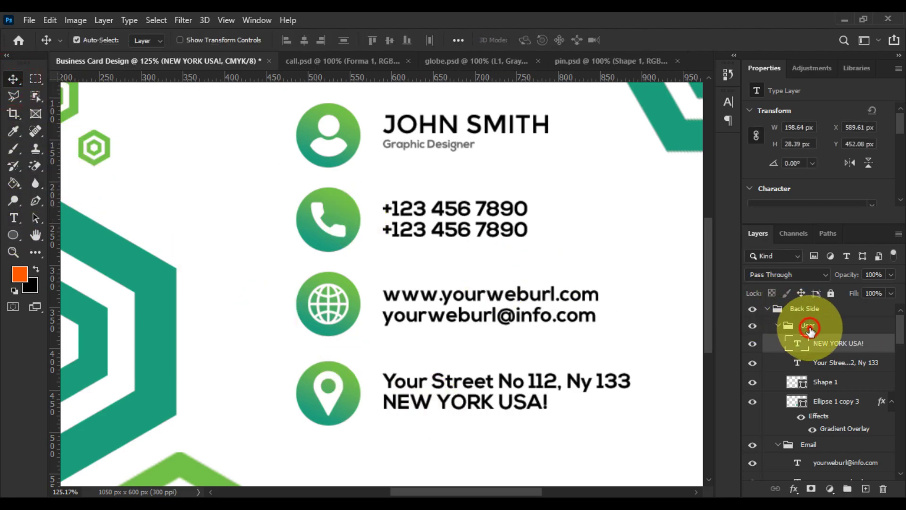
pyautogui.doubleClick(808, 325)
pyautogui.write('a')
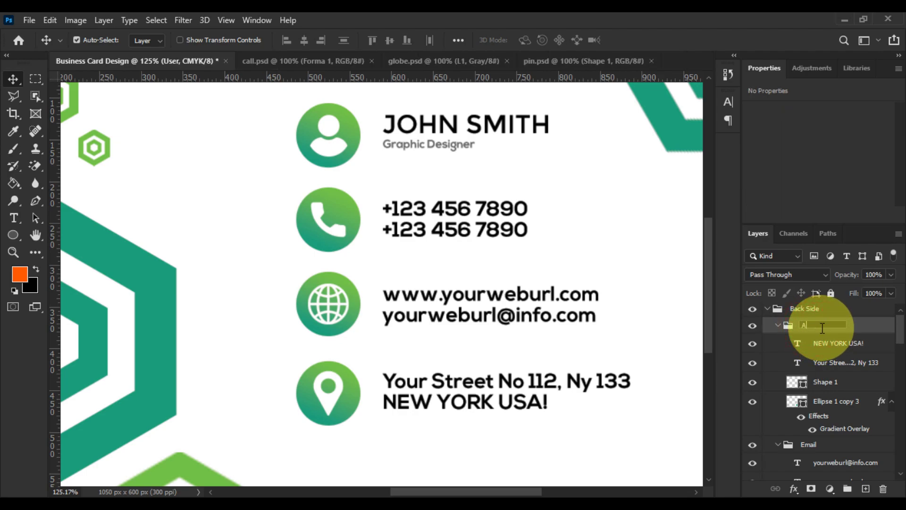
pyautogui.write('ddress')
pyautogui.press('Return')
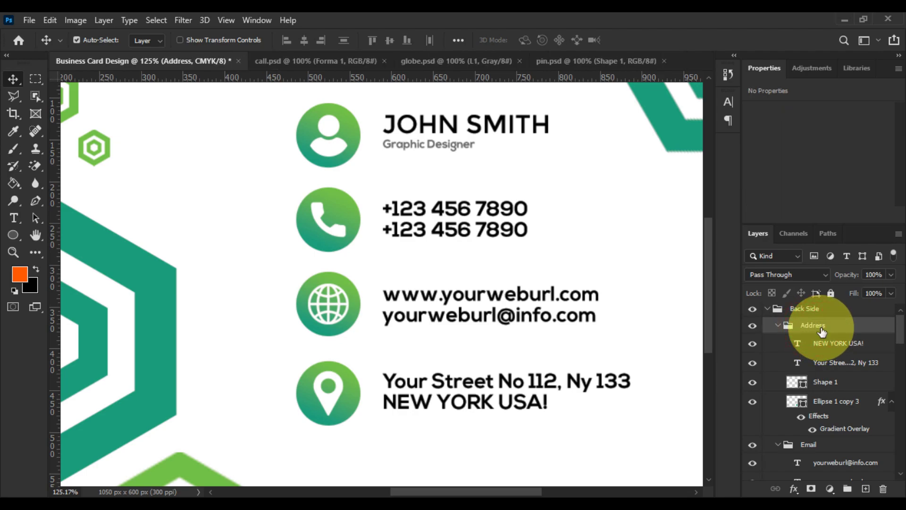
# Step: Collapse the Address, Email and Call groups, along with the Back Side and Front Side groups that hold the two card designs
pyautogui.click(778, 325)
pyautogui.click(756, 326)
pyautogui.click(756, 325)
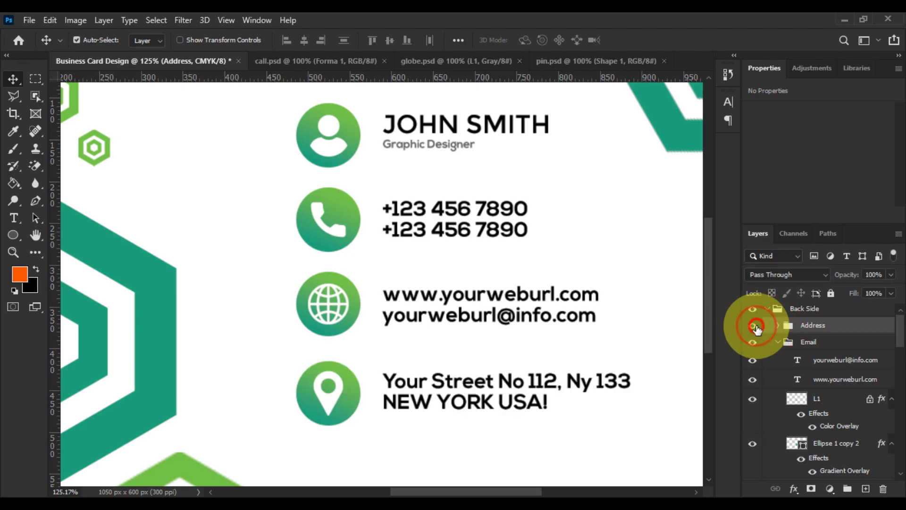
pyautogui.click(778, 342)
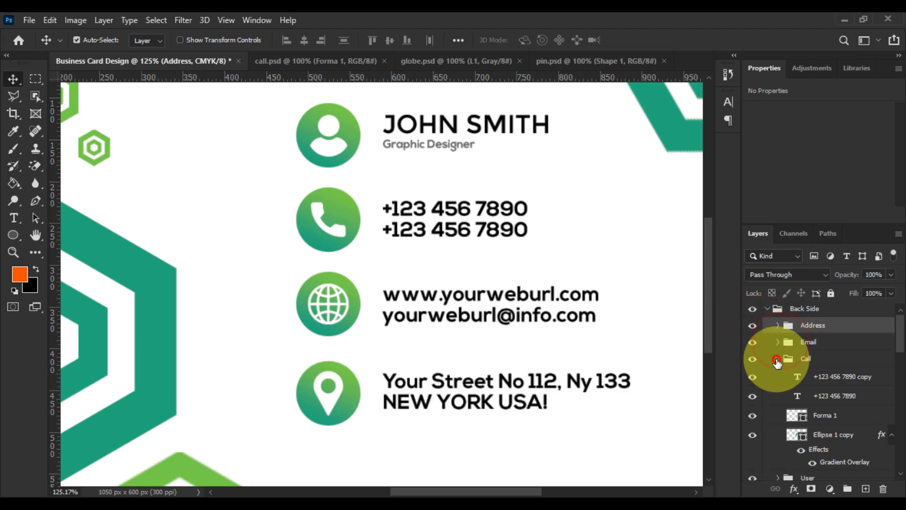
pyautogui.click(778, 358)
pyautogui.scroll(-2, 779, 373)
pyautogui.scroll(3, 779, 373)
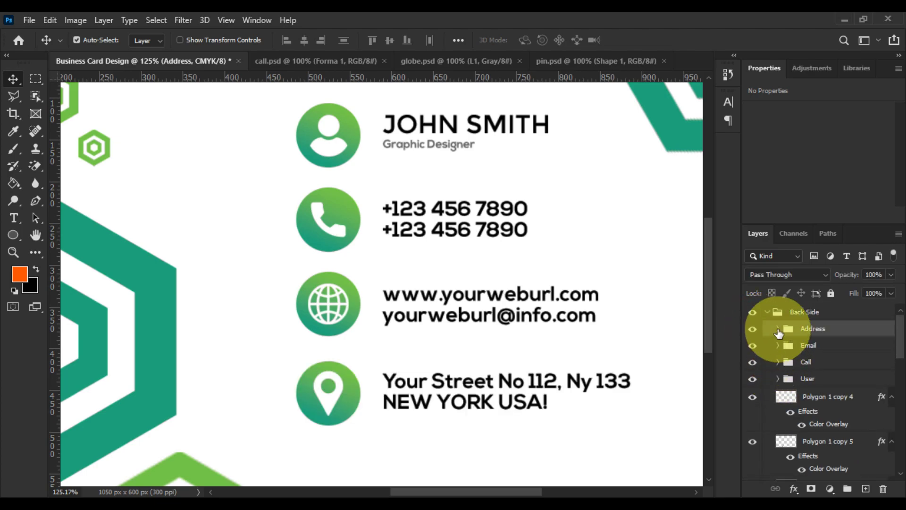
pyautogui.click(767, 312)
pyautogui.click(767, 328)
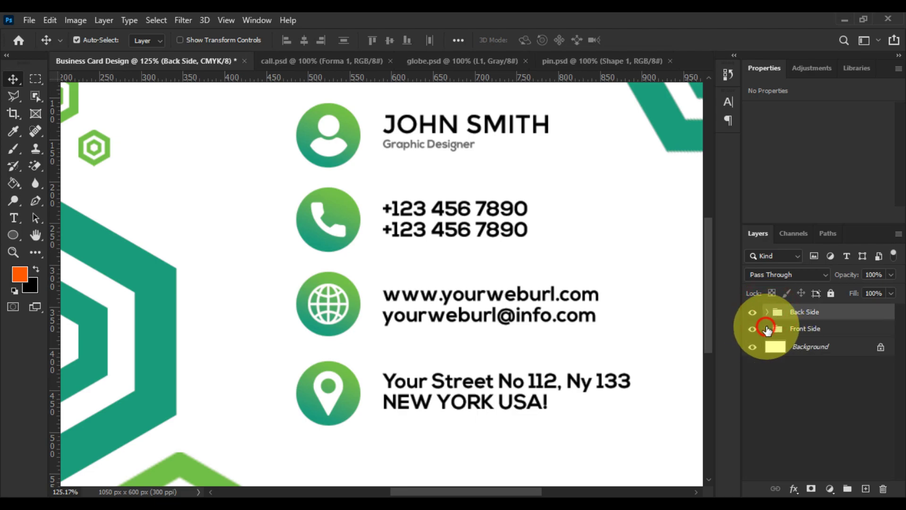
# Step: View the whole card and toggle the Back Side group's visibility to compare the front and back designs, leaving it shown
pyautogui.scroll(-3, 647, 330)
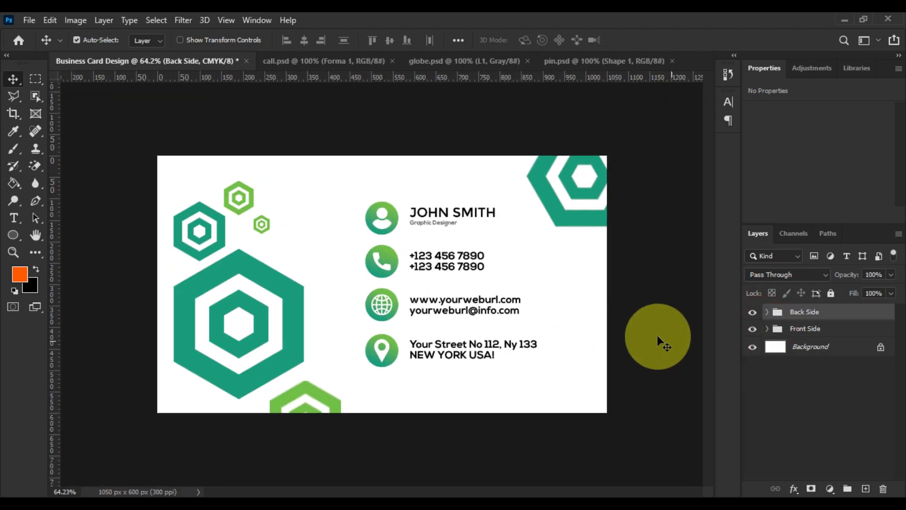
pyautogui.click(752, 313)
pyautogui.click(752, 313)
pyautogui.click(752, 313)
pyautogui.click(753, 312)
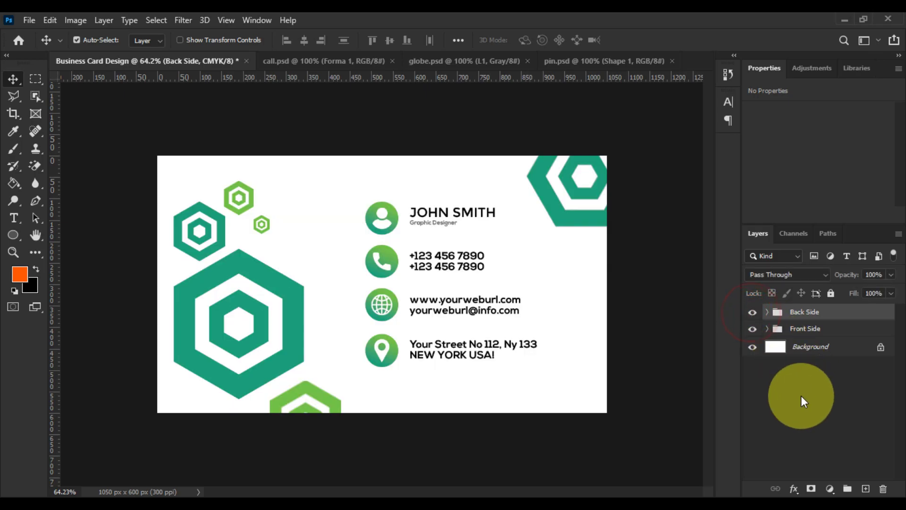